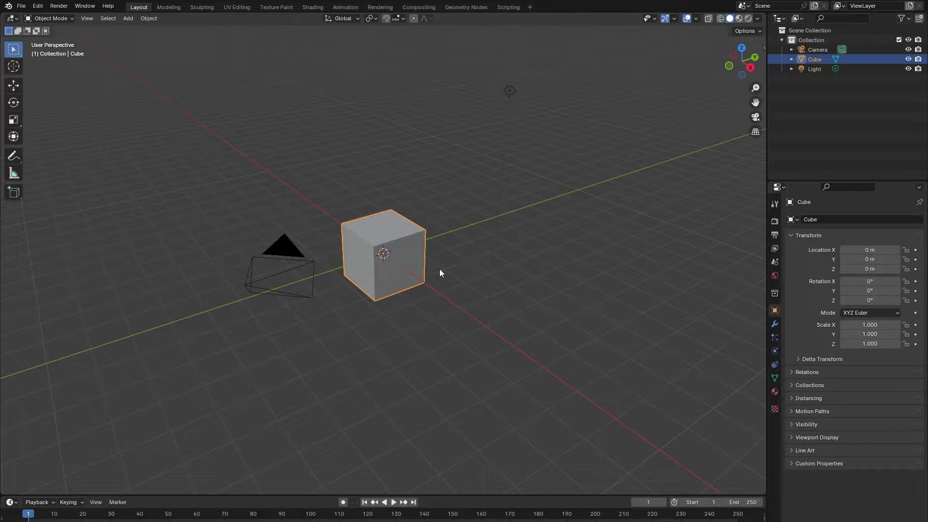
# Scale the default cube up to about 4.15 times its size and set its Z location to 4.154 m.
pyautogui.press('s')
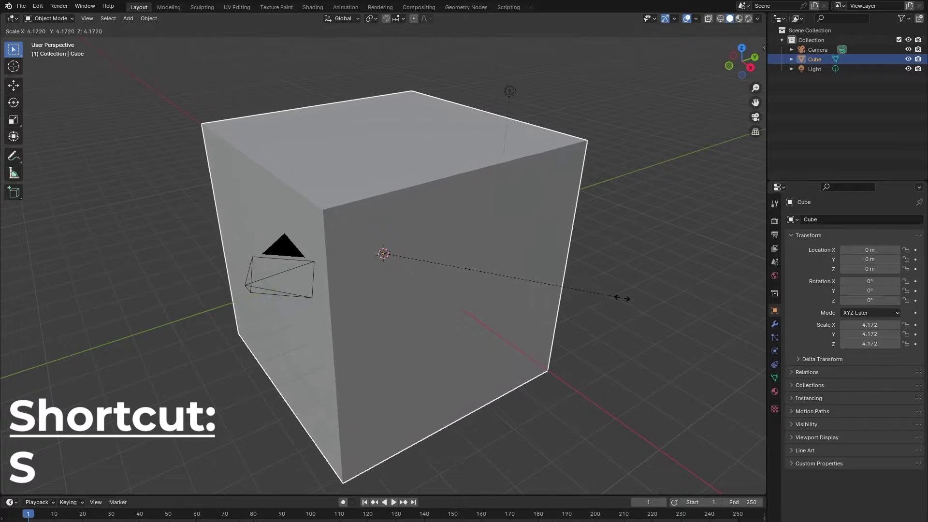
pyautogui.click(621, 297)
pyautogui.click(16, 86)
pyautogui.scroll(-1, 358, 198)
pyautogui.moveTo(382, 210); pyautogui.dragTo(387, 145)
pyautogui.doubleClick(869, 269)
pyautogui.write('4.154')
pyautogui.press('Return')
# Delete the default light from the scene.
pyautogui.scroll(-4, 546, 248)
pyautogui.click(419, 193)
pyautogui.press('x')
pyautogui.click(422, 193)
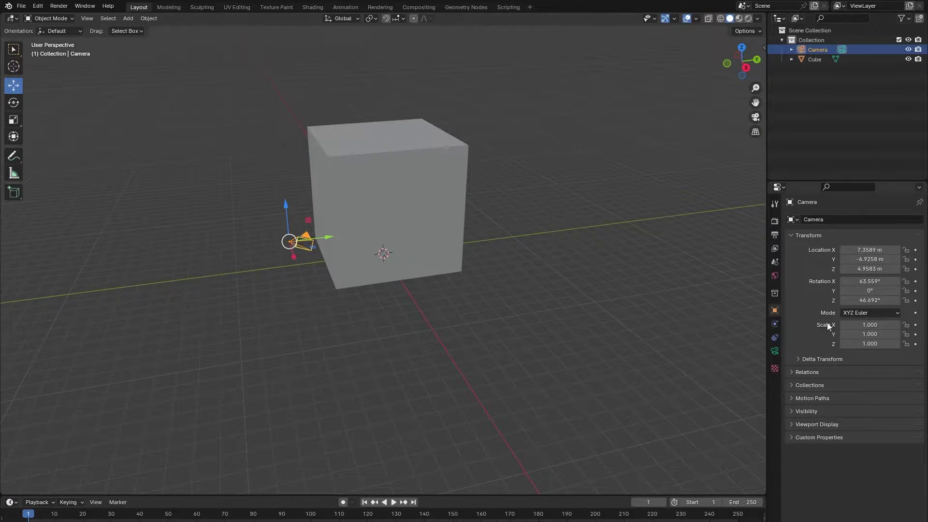
# In camera view, place the camera at X 15 m, Y -15 m and Z about 12.65 m, with a Z rotation of 45°.
pyautogui.press('KP_0')
pyautogui.write('15')
pyautogui.press('Return')
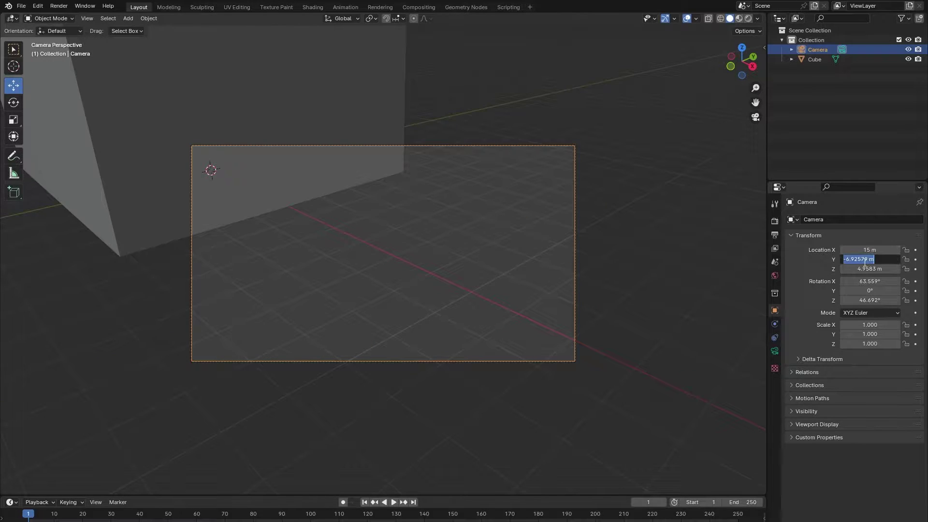
pyautogui.write('-15')
pyautogui.press('Return')
pyautogui.doubleClick(869, 300)
pyautogui.write('45')
pyautogui.press('Return')
pyautogui.moveTo(884, 269); pyautogui.dragTo(913, 268)
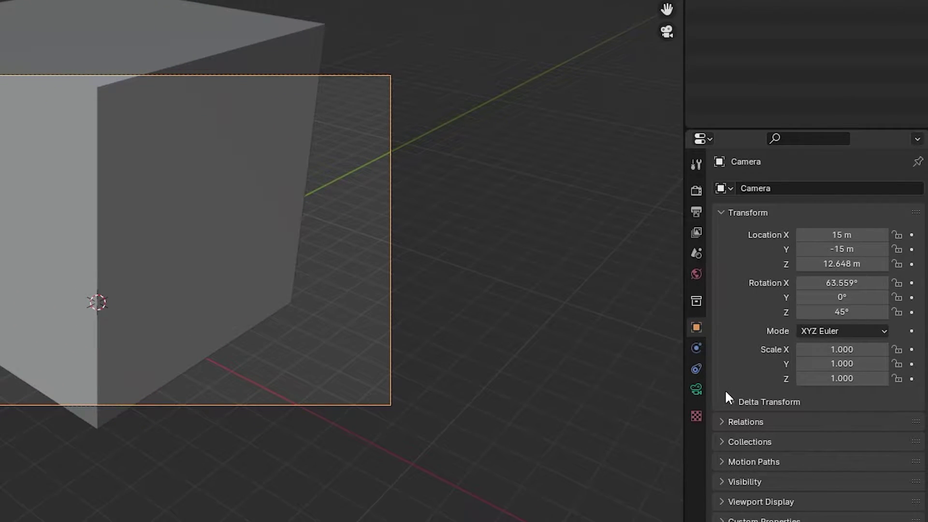
# Make the camera lens orthographic with an orthographic scale of about 18.7.
pyautogui.click(697, 387)
pyautogui.click(825, 235)
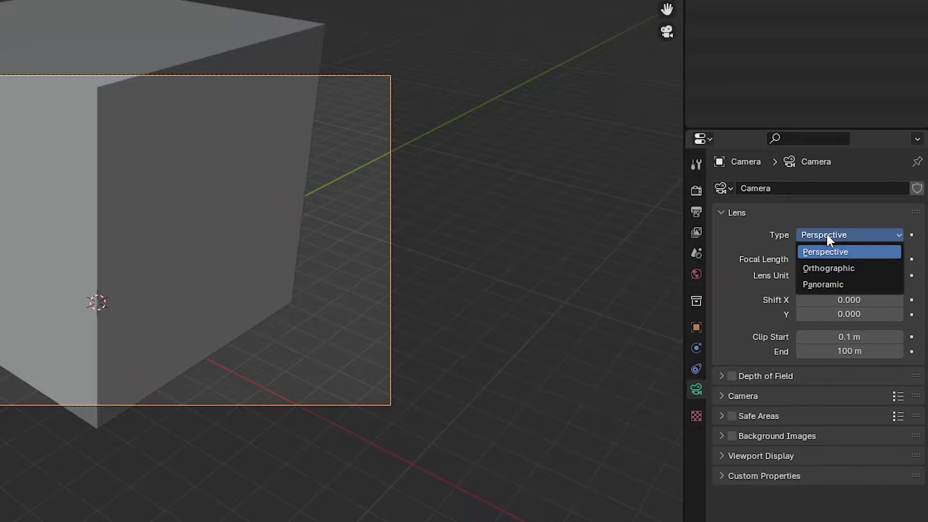
pyautogui.click(826, 267)
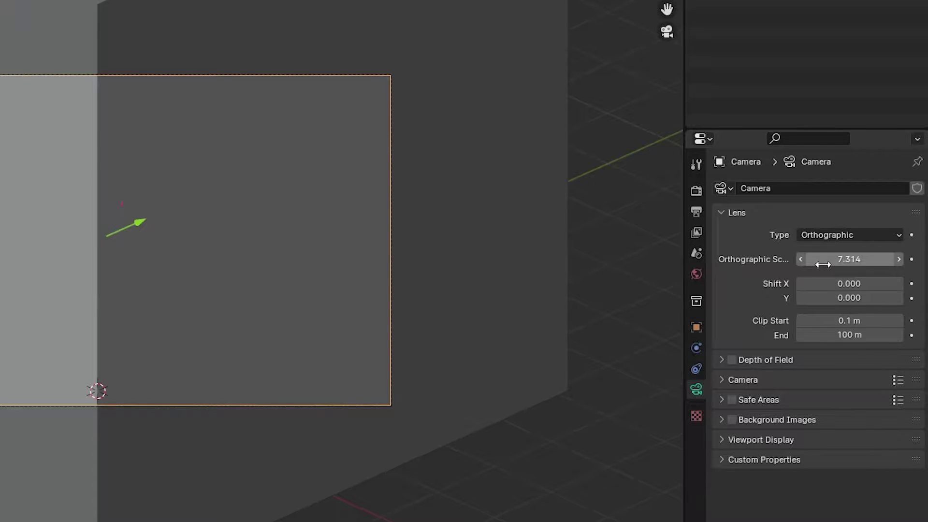
pyautogui.moveTo(823, 264); pyautogui.dragTo(874, 269)
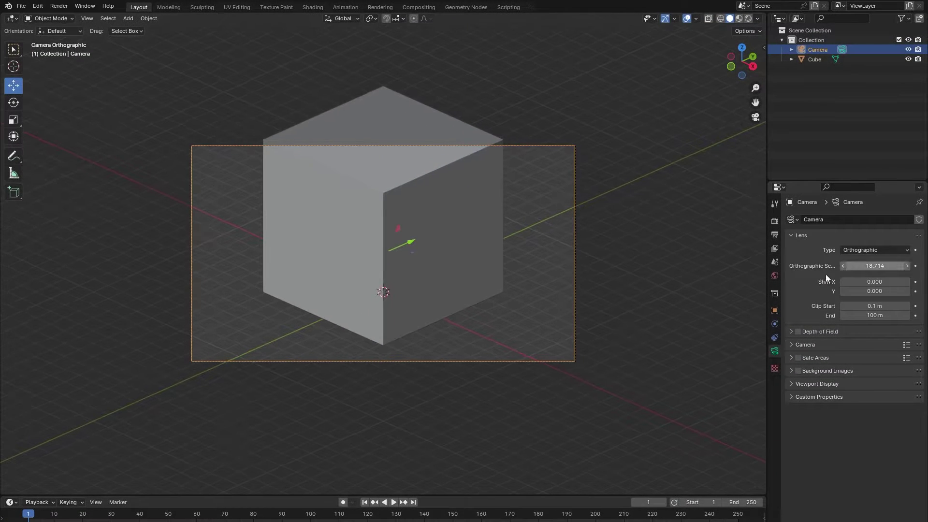
# Adjust the camera's X rotation and position until the whole cube is framed, and have Cycles with GPU Compute as the render setup.
pyautogui.click(774, 309)
pyautogui.scroll(3, 595, 180)
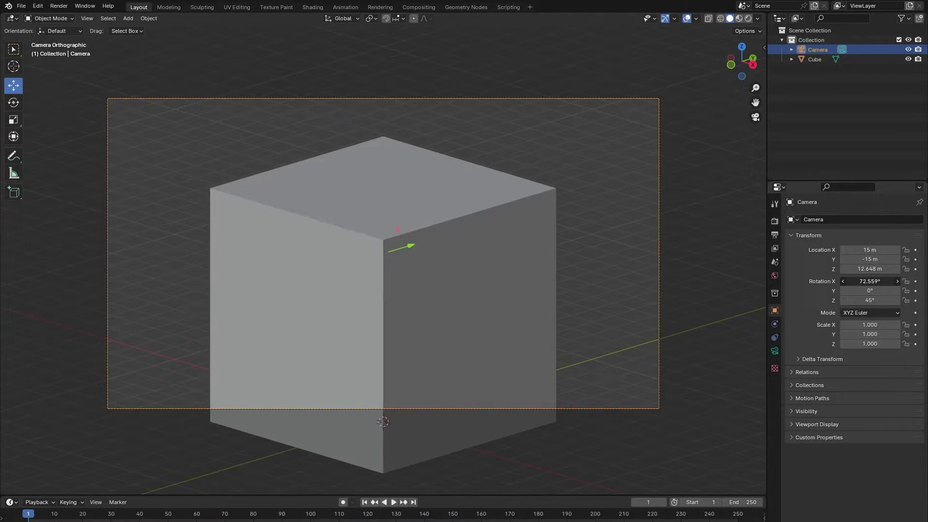
pyautogui.click(774, 351)
pyautogui.click(774, 309)
pyautogui.click(775, 221)
# Delete the cube's upper vertex nearest the camera so that only a floor and two walls remain.
pyautogui.click(493, 209)
pyautogui.press('Tab')
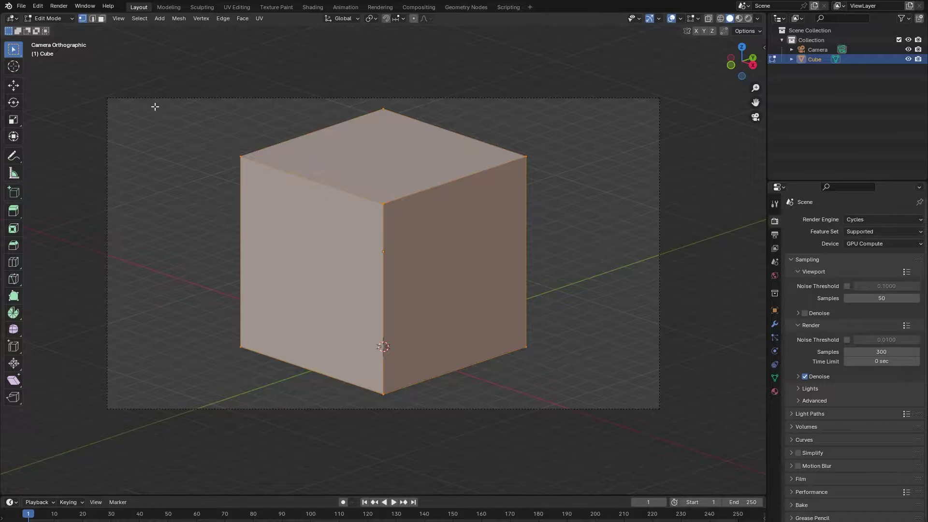
pyautogui.click(13, 85)
pyautogui.click(376, 192)
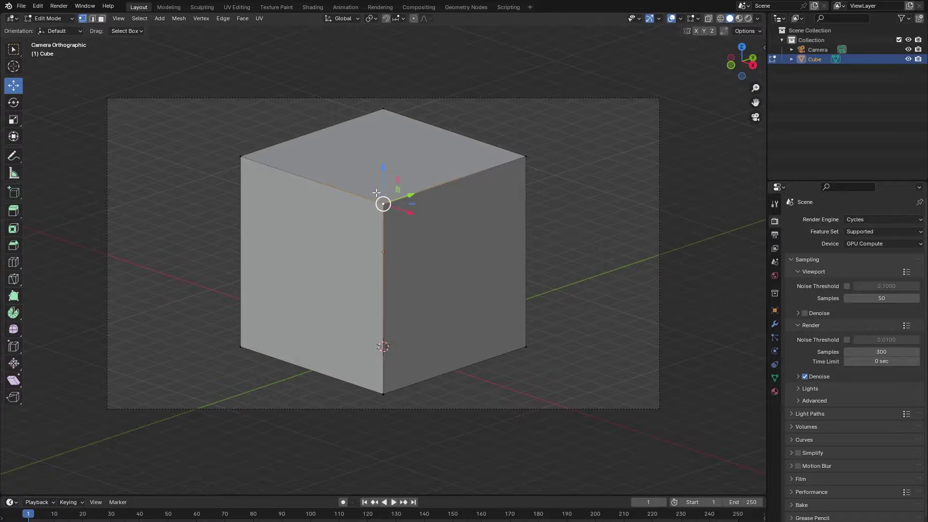
pyautogui.press('x')
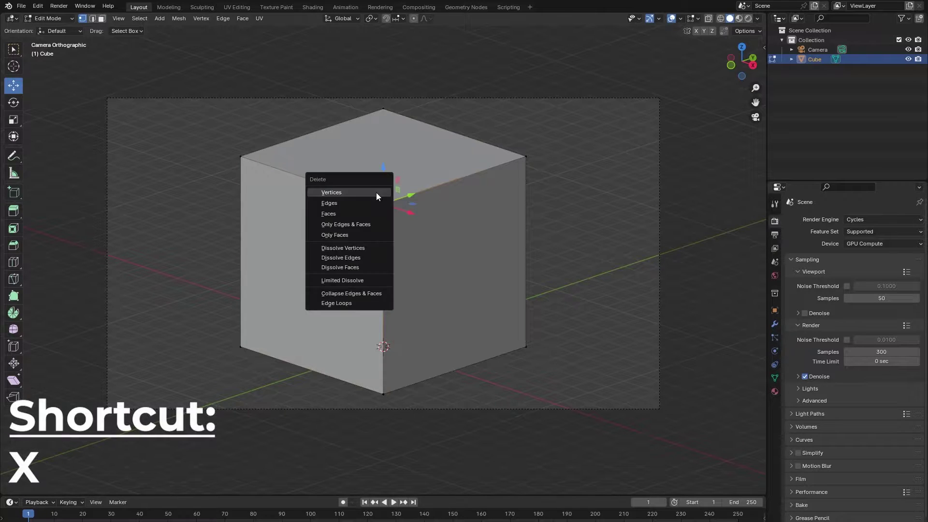
pyautogui.click(375, 192)
pyautogui.press('Tab')
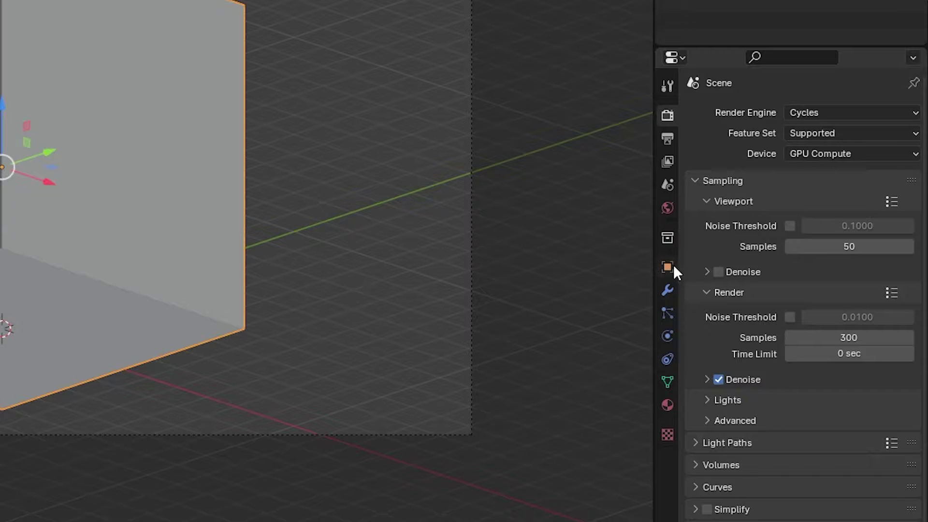
# Add a Solidify modifier to the room with a thickness of 0.09 m and Even Thickness enabled.
pyautogui.click(667, 267)
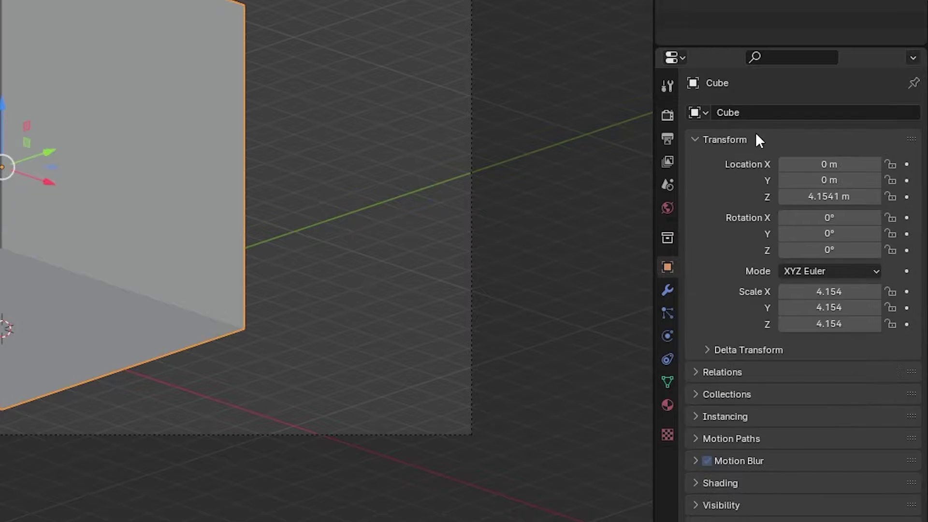
pyautogui.click(667, 290)
pyautogui.click(746, 116)
pyautogui.write('s')
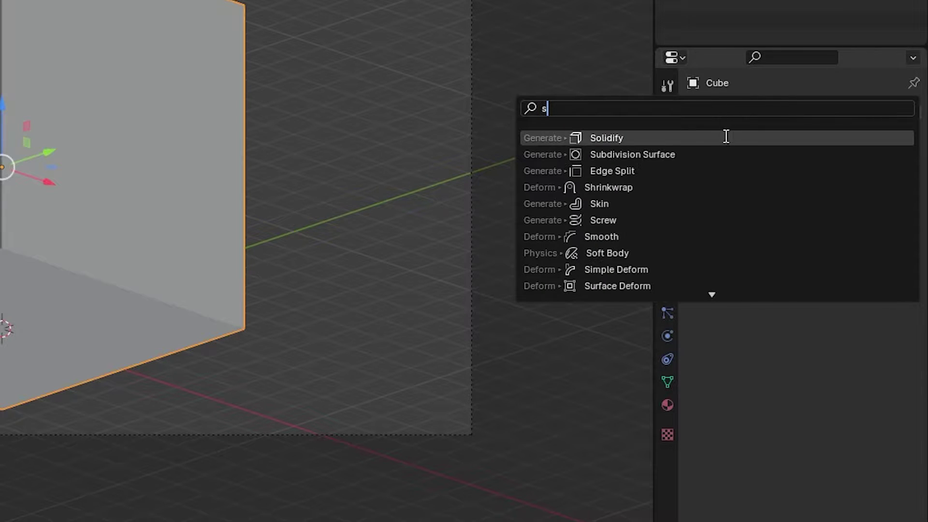
pyautogui.click(725, 137)
pyautogui.moveTo(817, 185); pyautogui.dragTo(863, 184)
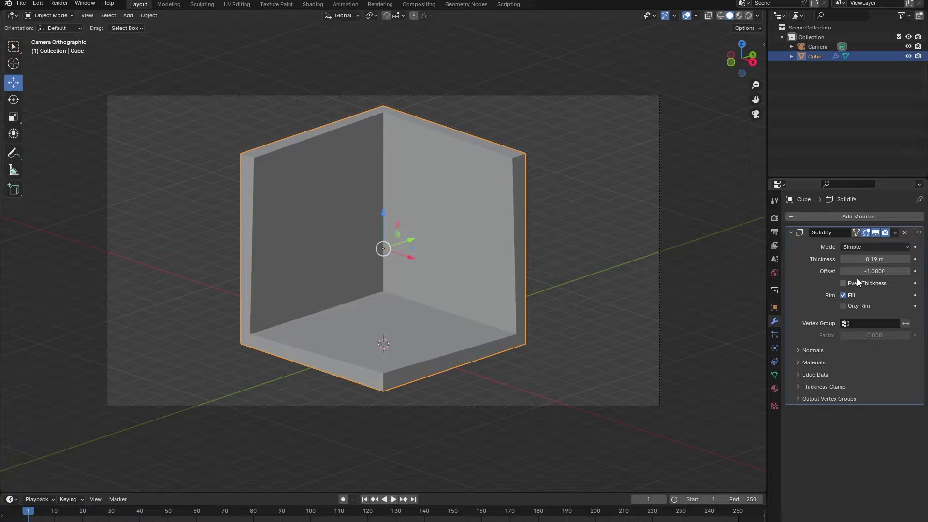
pyautogui.click(856, 282)
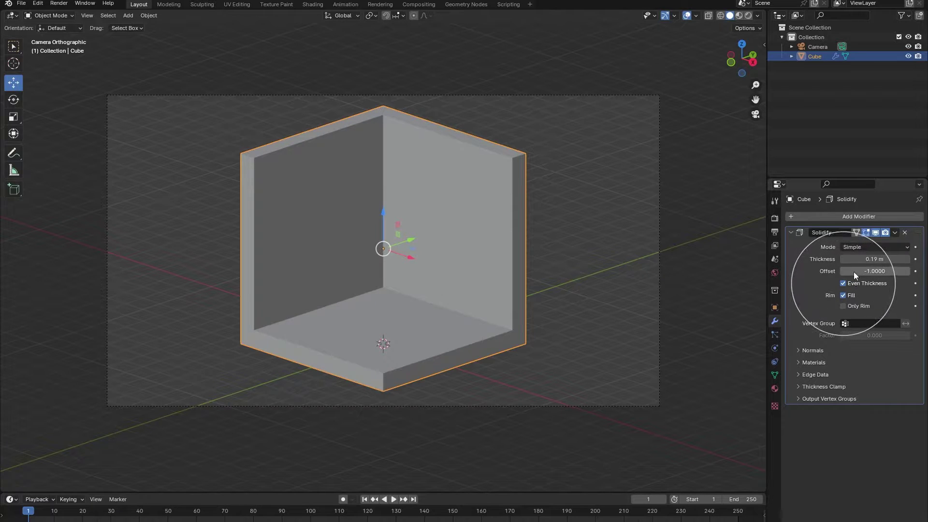
pyautogui.moveTo(853, 259); pyautogui.dragTo(830, 259)
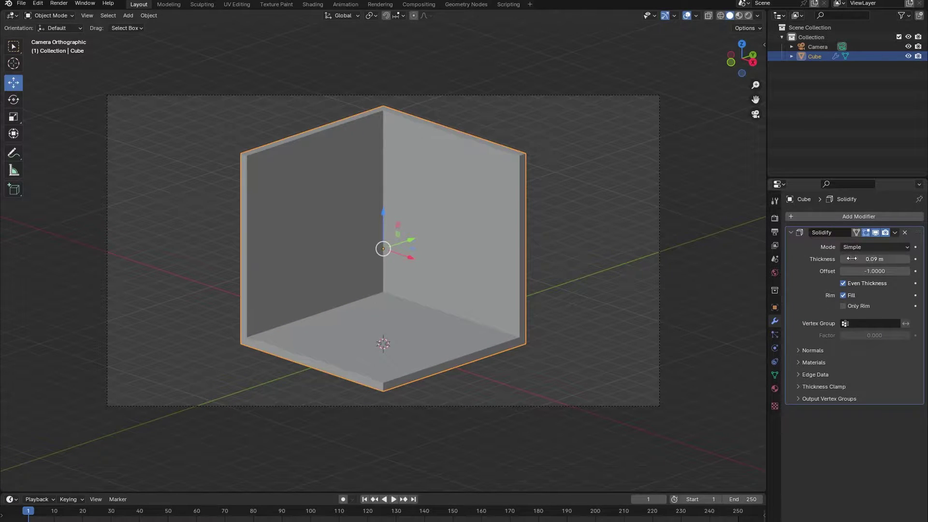
# Add a Bevel modifier to the room with an amount of 0.02 m and 11 segments.
pyautogui.click(853, 216)
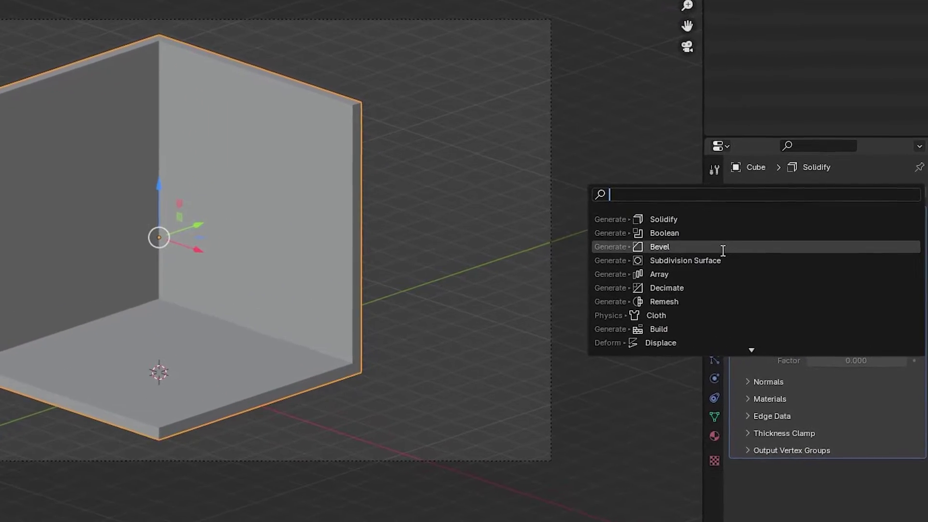
pyautogui.click(723, 250)
pyautogui.click(732, 215)
pyautogui.moveTo(830, 303); pyautogui.dragTo(855, 285)
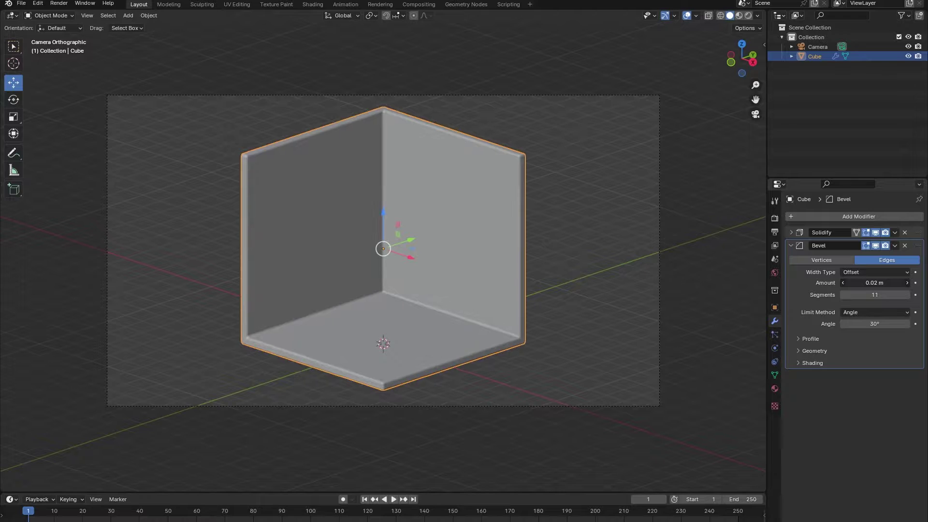
pyautogui.click(590, 274)
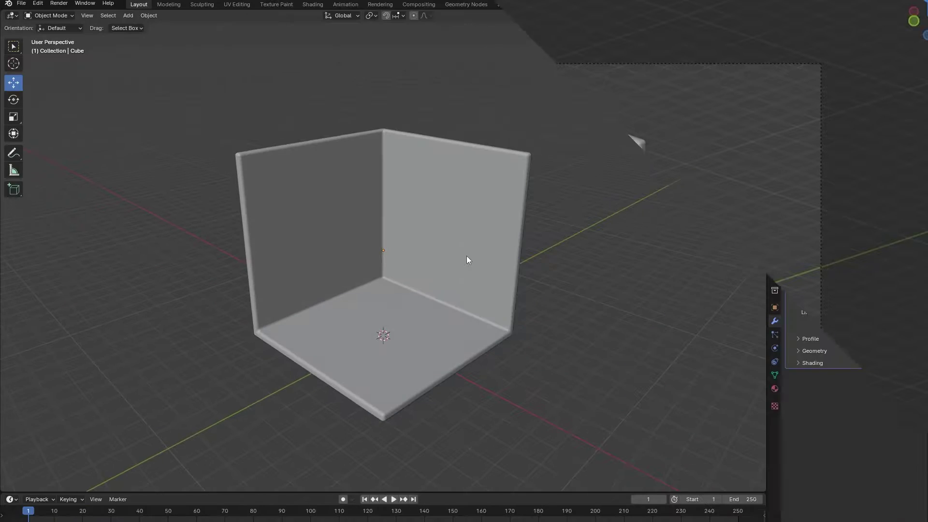
# Add a second cube and raise it along Z to about 4.4 m, halfway up the room.
pyautogui.hotkey('shift', 'a')
pyautogui.moveTo(463, 267)
pyautogui.click(503, 278)
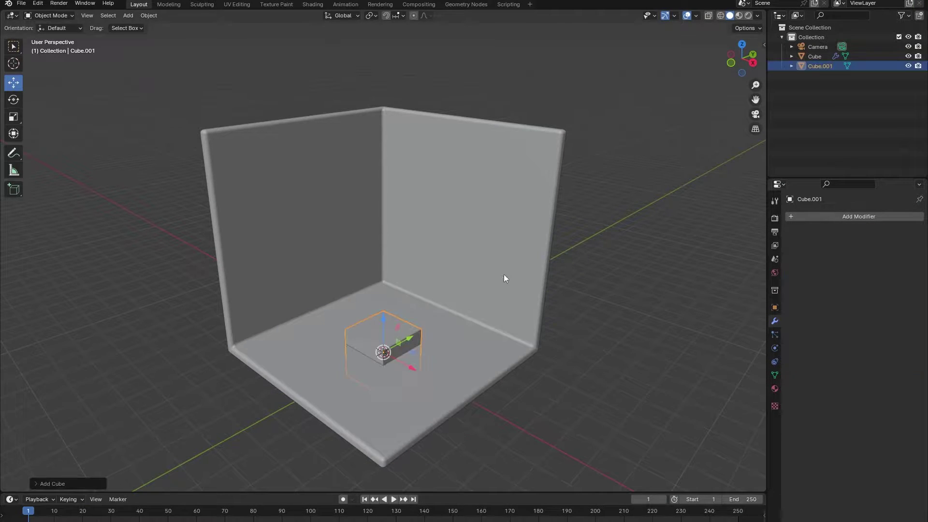
pyautogui.moveTo(381, 335); pyautogui.dragTo(572, 237)
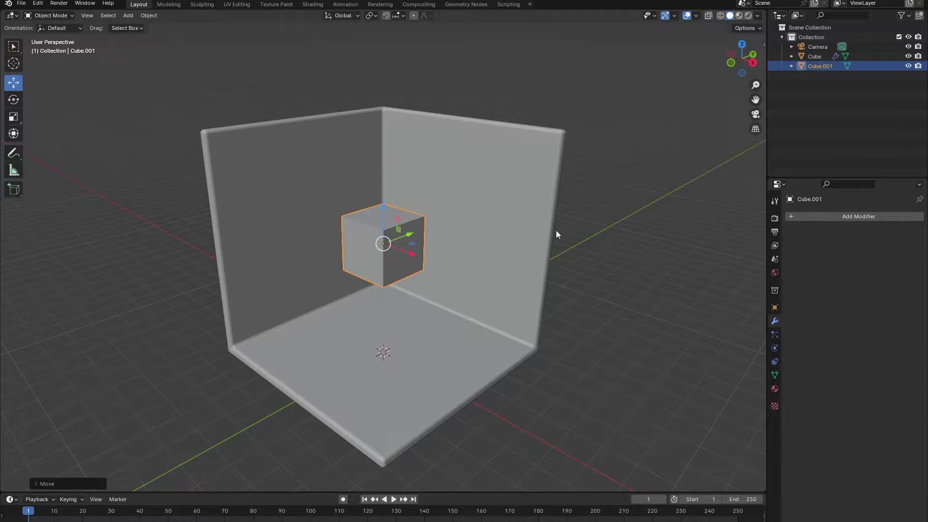
# Add a Boolean Difference modifier to the room with the small cube as its cutter object.
pyautogui.click(549, 234)
pyautogui.click(790, 245)
pyautogui.click(811, 216)
pyautogui.click(810, 214)
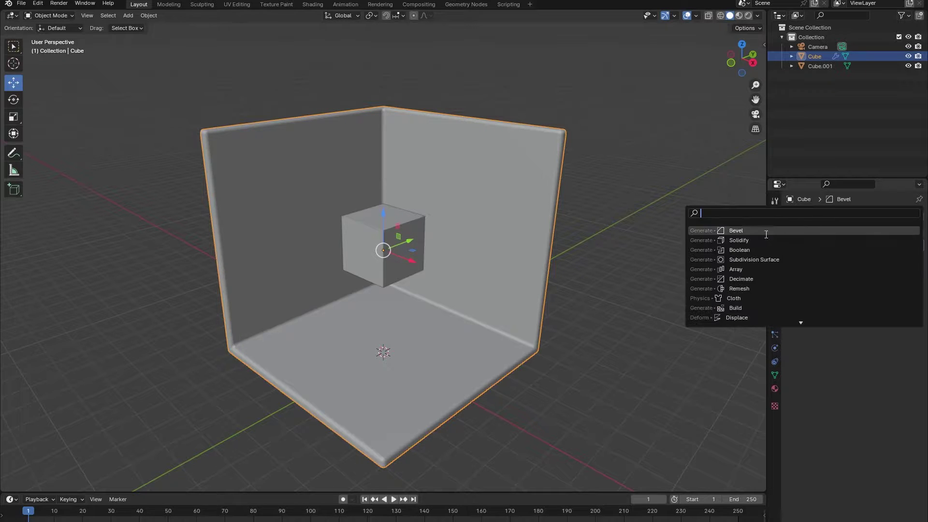
pyautogui.click(754, 250)
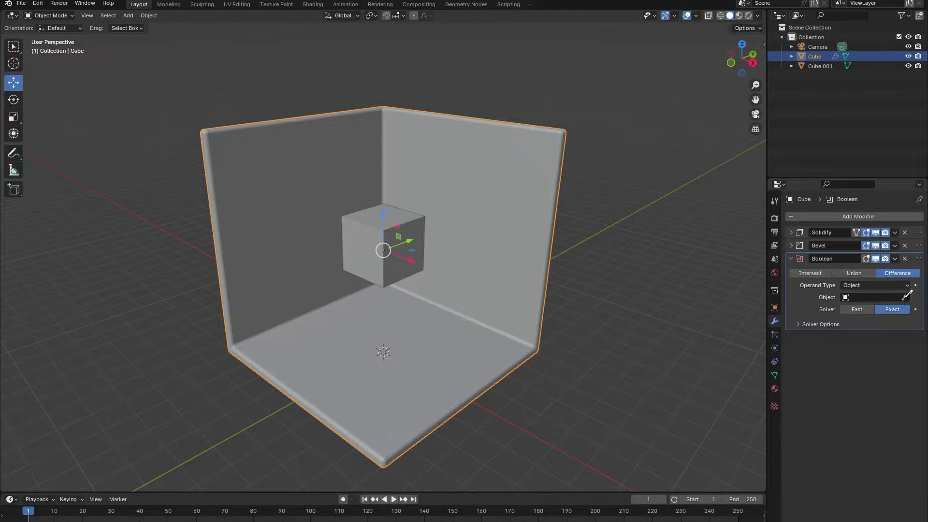
pyautogui.click(390, 255)
# Move the cutter cube along Y to about 3.64 m, into the room's wall, and display it as Wire in the viewport.
pyautogui.moveTo(424, 229); pyautogui.dragTo(387, 235, button='middle')
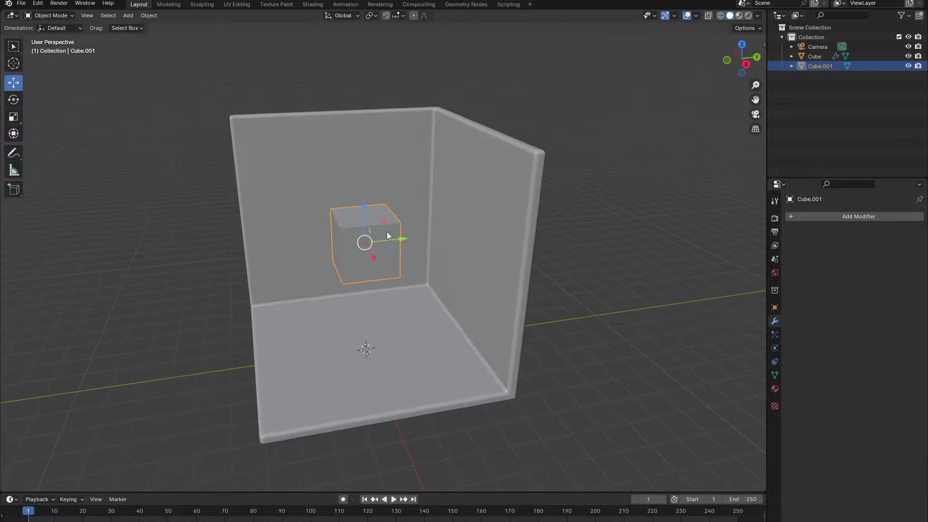
pyautogui.moveTo(397, 238); pyautogui.dragTo(657, 277)
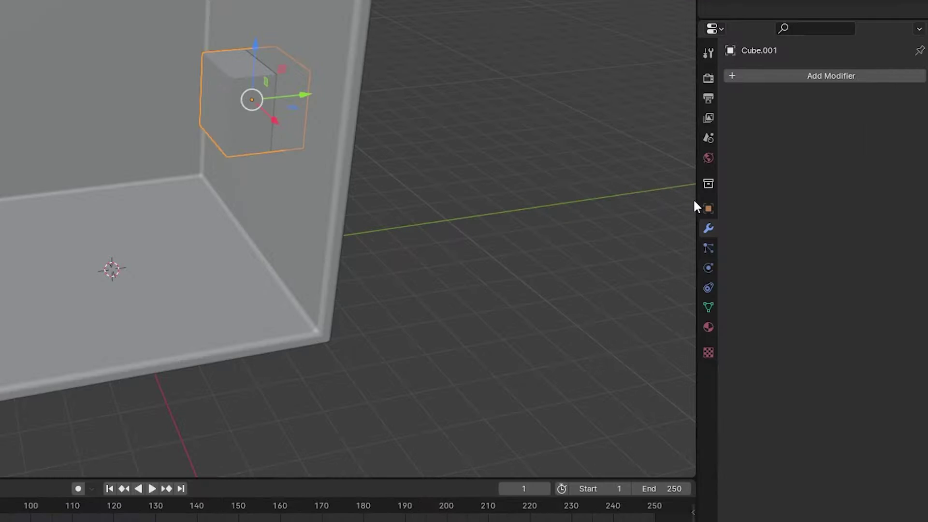
pyautogui.click(775, 307)
pyautogui.click(753, 431)
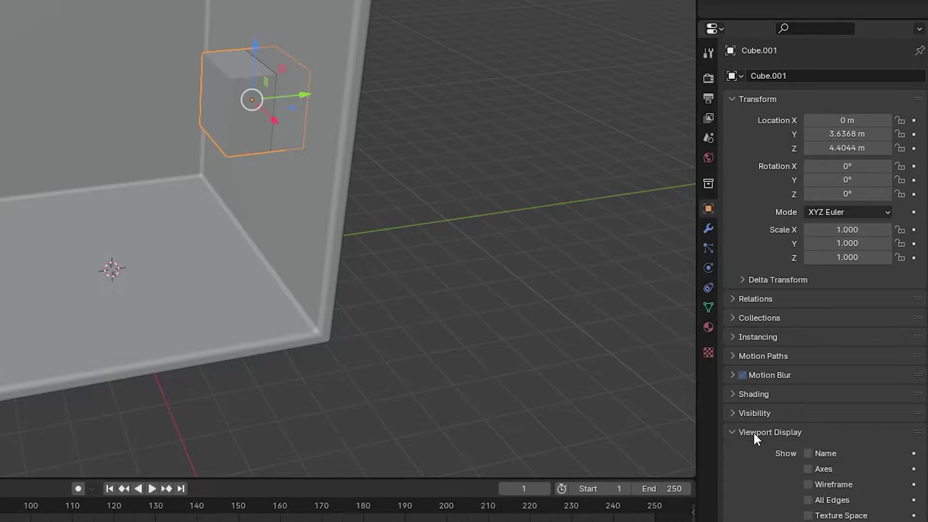
pyautogui.scroll(-5, 797, 445)
pyautogui.click(830, 466)
pyautogui.click(829, 501)
pyautogui.scroll(-1, 321, 51)
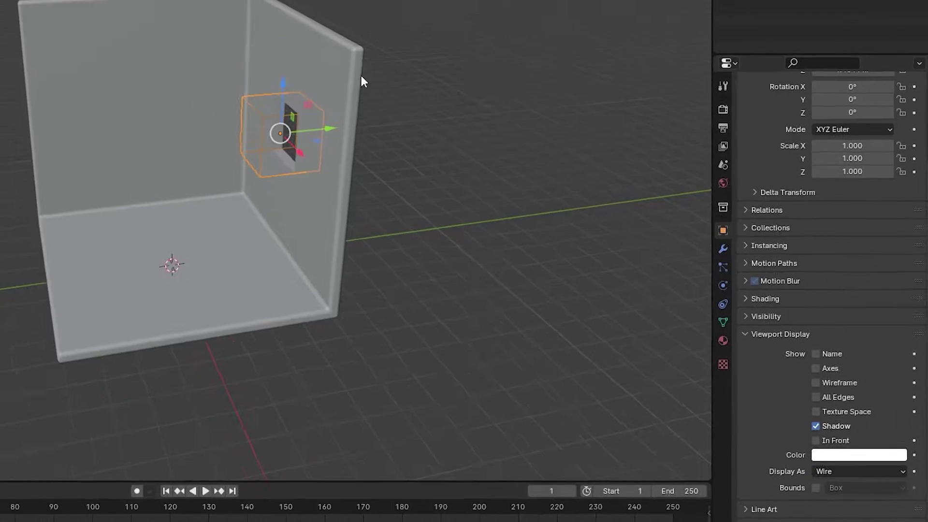
# Enlarge the cutter cube and stretch it along Z to cut a tall opening in the wall.
pyautogui.moveTo(321, 51); pyautogui.dragTo(472, 47, button='middle')
pyautogui.press('s')
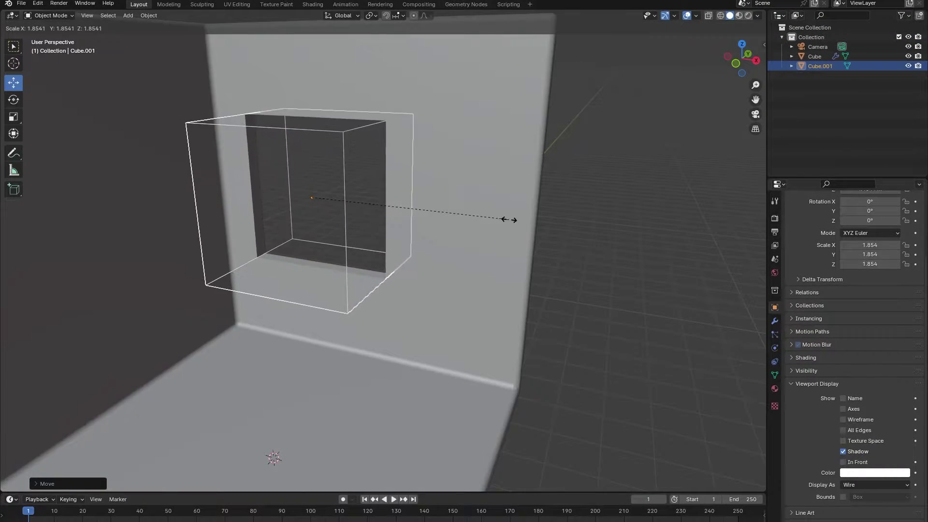
pyautogui.click(530, 212)
pyautogui.press('s')
pyautogui.press('z')
pyautogui.click(599, 191)
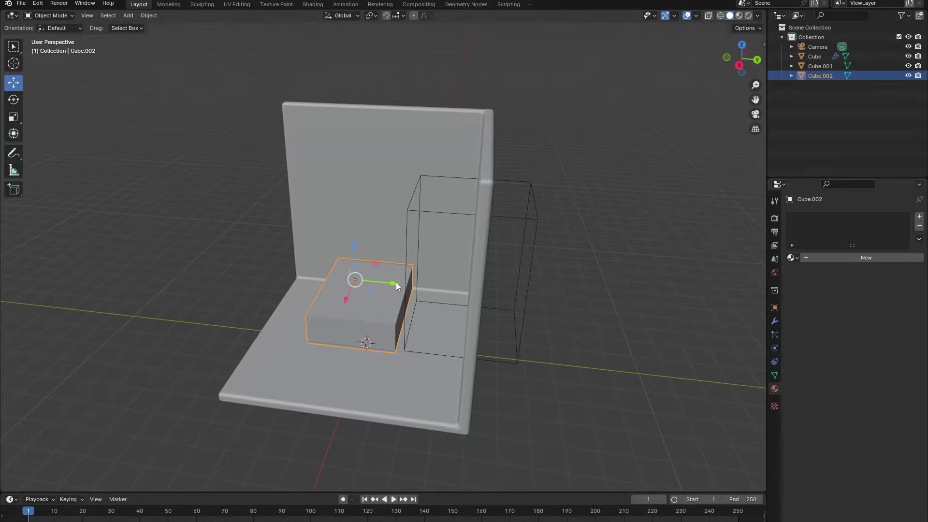
# Shift the flat box on the floor along Y away from the opening and recentre its origin on its geometry.
pyautogui.moveTo(395, 286); pyautogui.dragTo(378, 292)
pyautogui.rightClick(379, 291)
pyautogui.moveTo(379, 322)
pyautogui.click(422, 368)
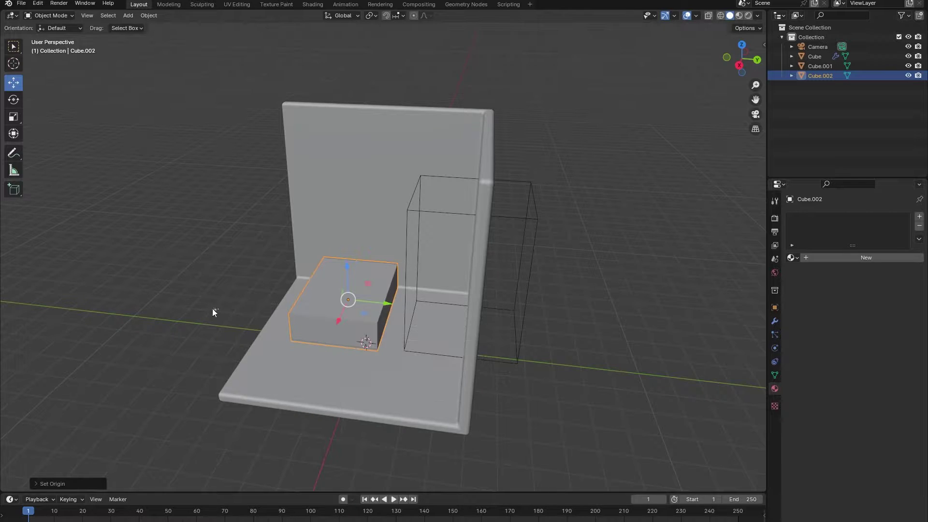
pyautogui.click(212, 308)
pyautogui.moveTo(212, 308); pyautogui.dragTo(278, 295, button='middle')
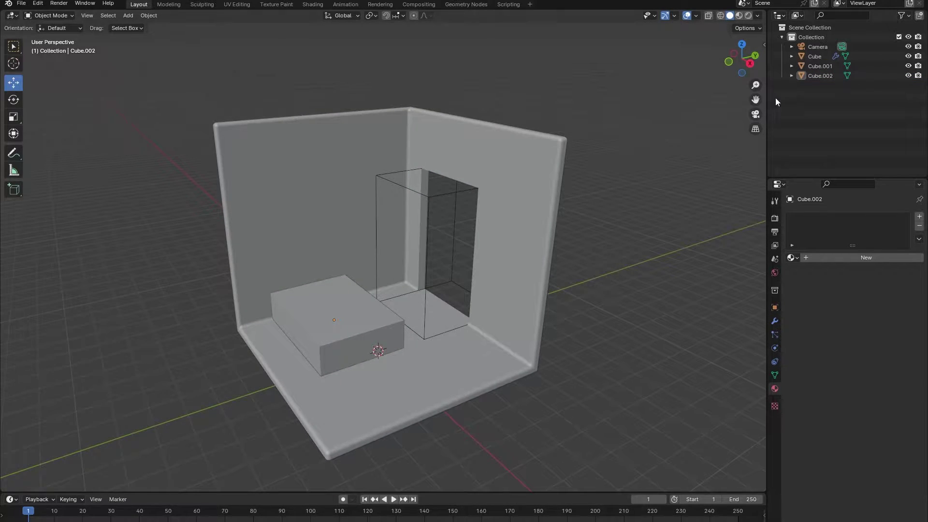
pyautogui.click(755, 114)
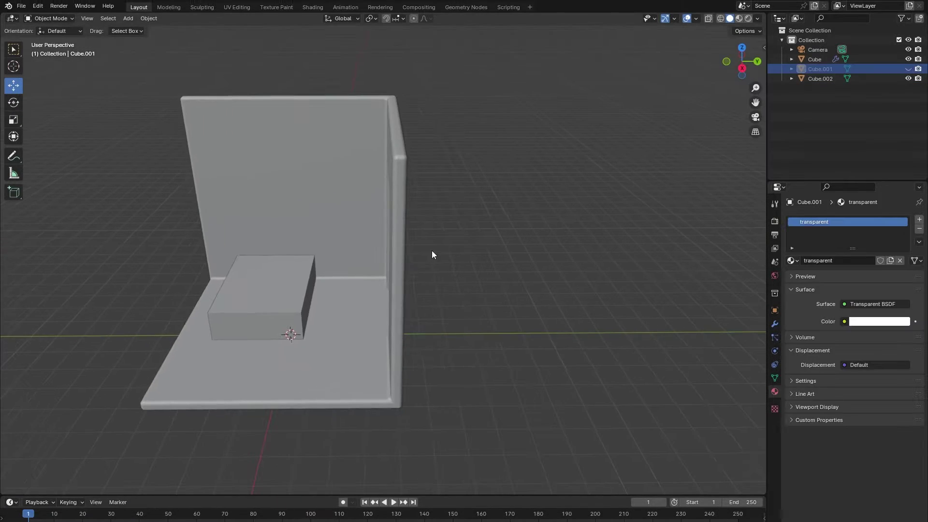
# Add another cube mesh at the 3D cursor on the room's floor.
pyautogui.hotkey('shift', 'a')
pyautogui.moveTo(431, 249)
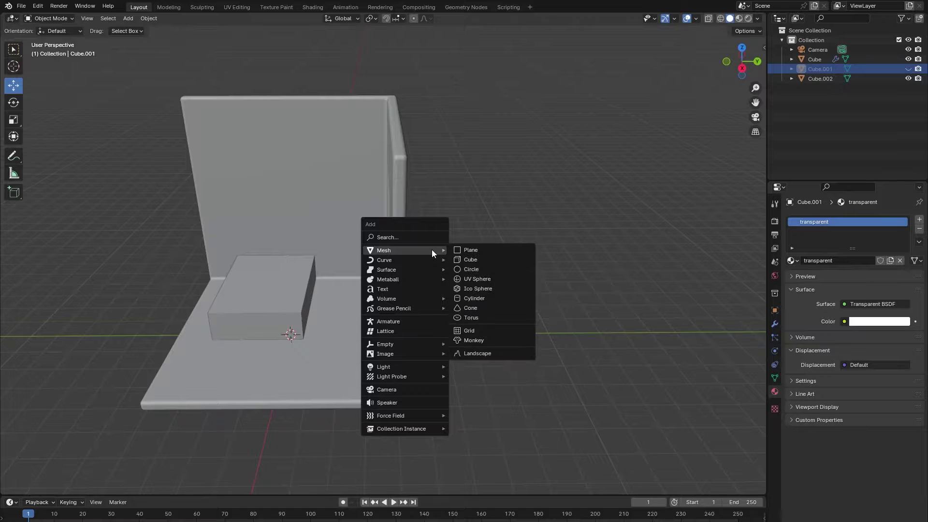
pyautogui.click(459, 260)
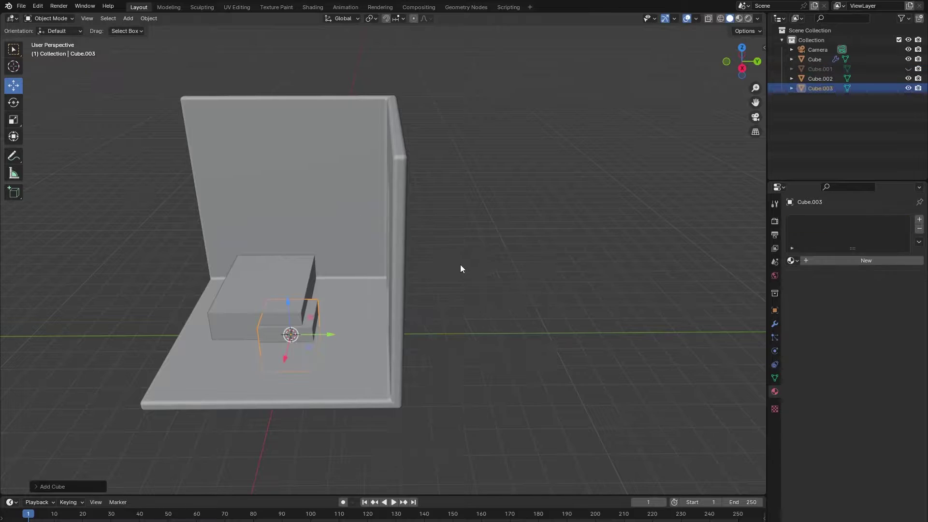
# Move the new cube along Y outside the room and scale it into a slim post, about 0.13 wide and 1.34 on Z.
pyautogui.moveTo(326, 334); pyautogui.dragTo(466, 309)
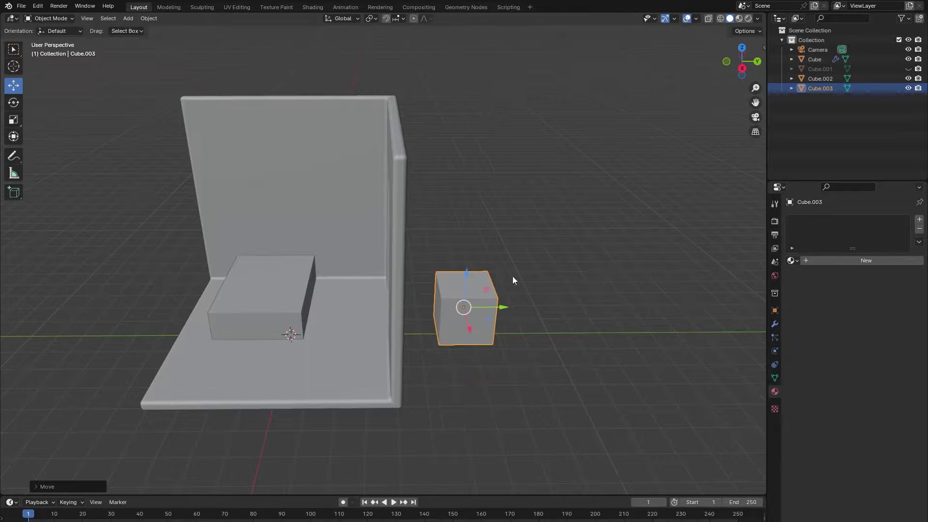
pyautogui.press('s')
pyautogui.click(485, 298)
pyautogui.press('s')
pyautogui.press('z')
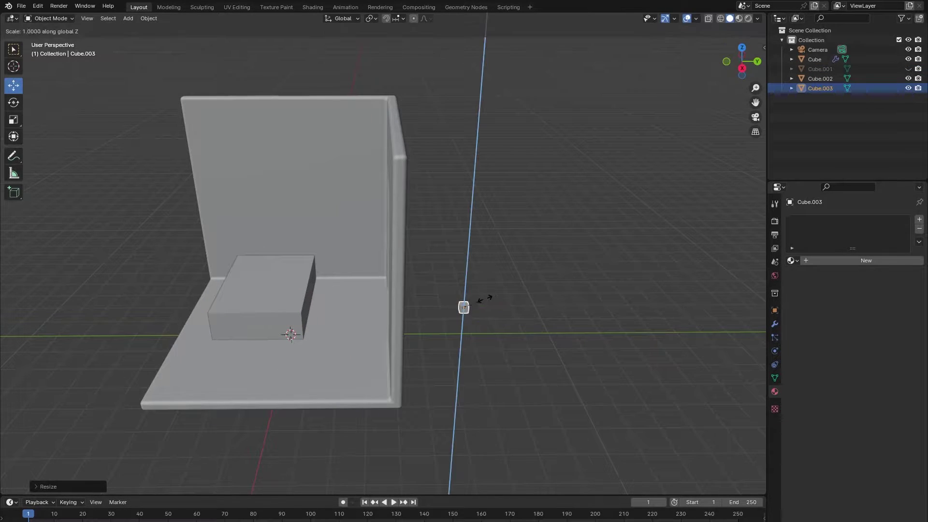
pyautogui.click(668, 256)
# In the back view, duplicate the post about 1.1 m along X so the copy stands midway between the two posts.
pyautogui.moveTo(668, 257); pyautogui.dragTo(502, 239, button='middle')
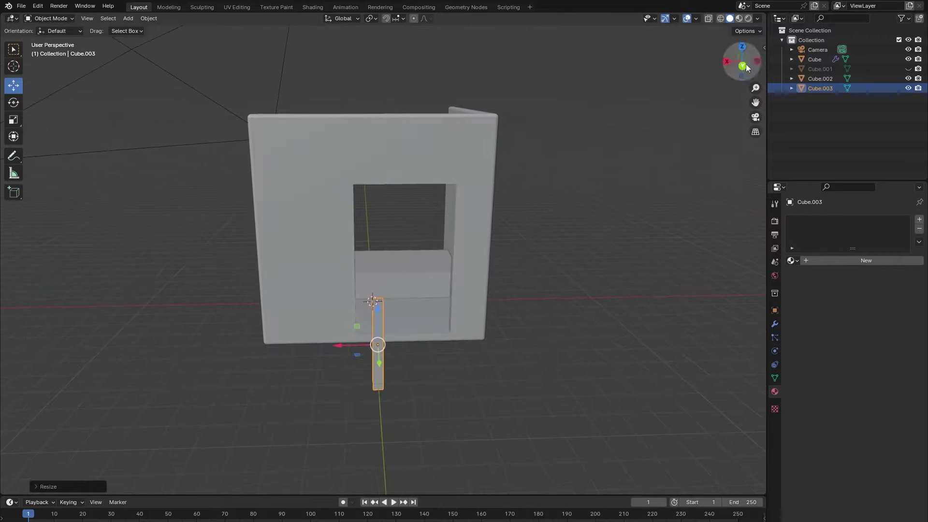
pyautogui.click(743, 66)
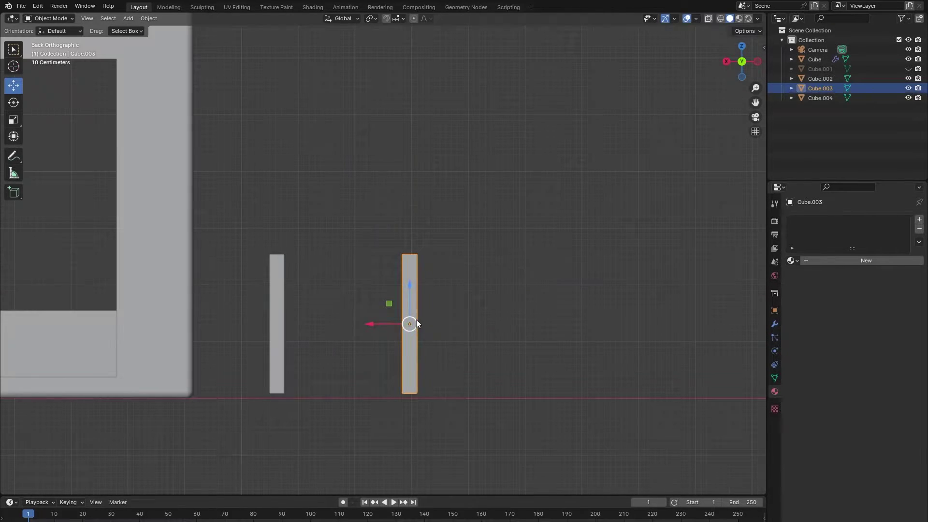
pyautogui.hotkey('shift', 'd')
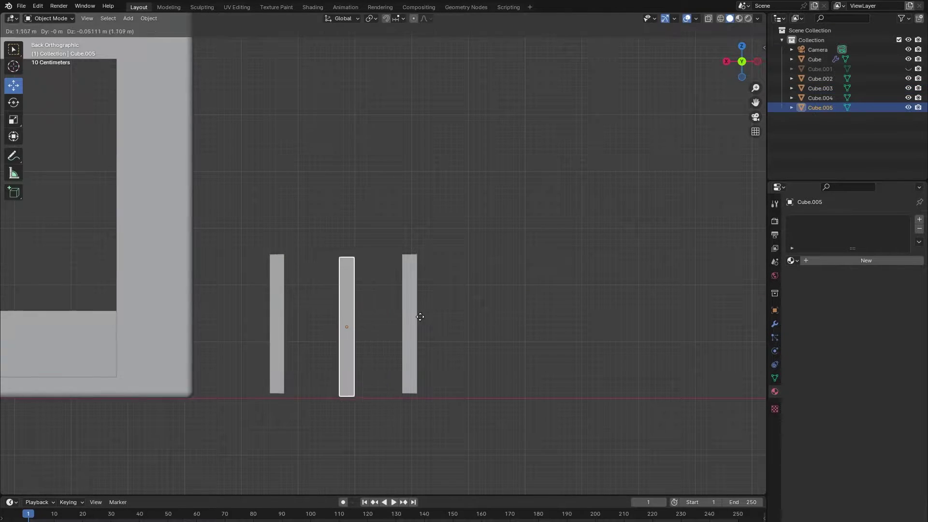
pyautogui.click(419, 313)
# Turn the middle post into a diagonal brace, rotated about -38.7° on Y and scaled to 0.065 on Y and 1.625 on Z.
pyautogui.press('r')
pyautogui.press('s')
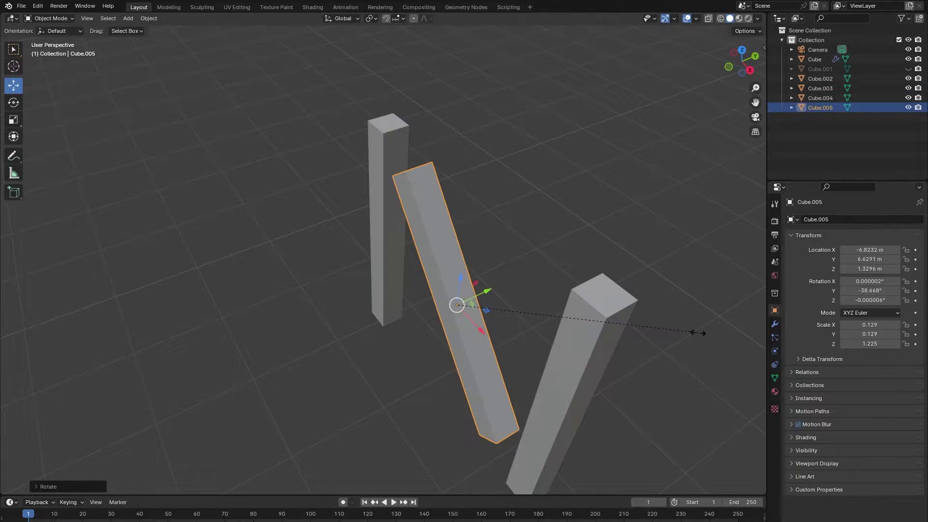
pyautogui.press('y')
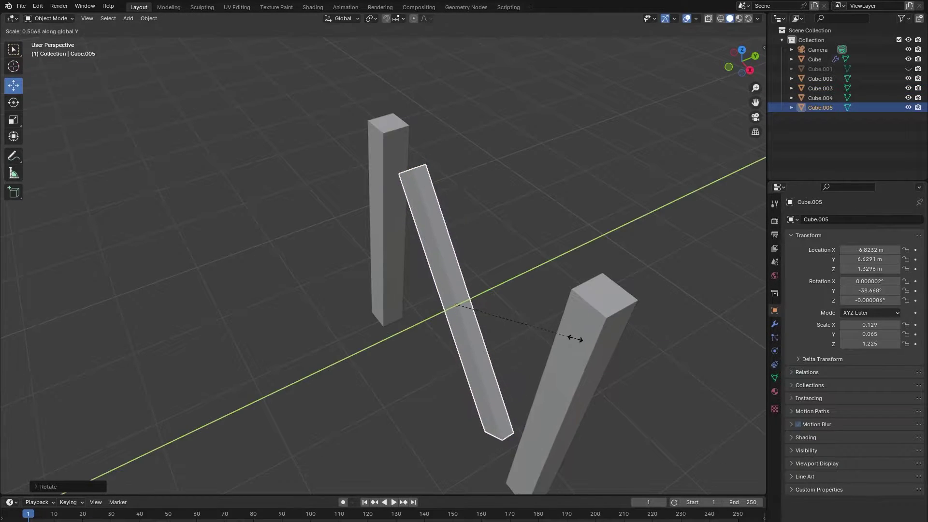
pyautogui.click(576, 338)
pyautogui.moveTo(870, 344); pyautogui.dragTo(882, 343)
# Move both upright posts inward along X until they overlap the ends of the diagonal brace.
pyautogui.moveTo(345, 302); pyautogui.dragTo(354, 303)
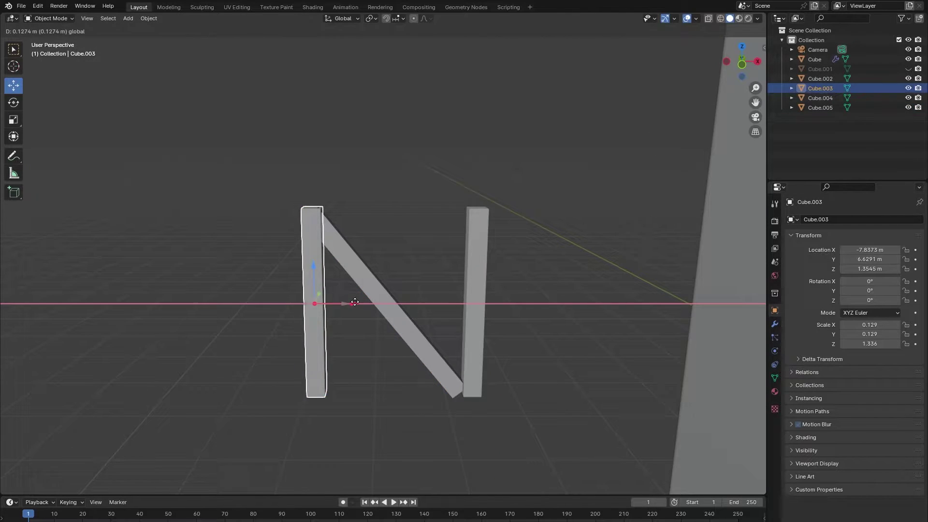
pyautogui.click(476, 301)
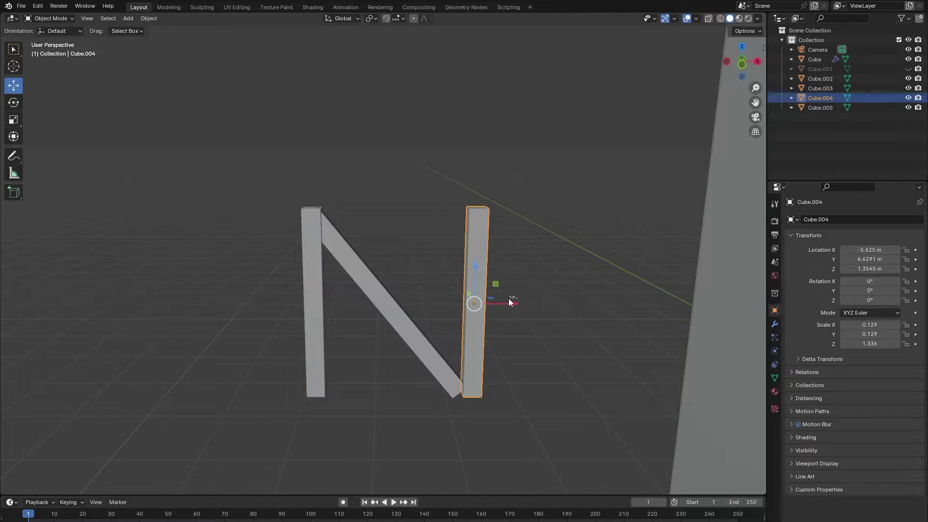
pyautogui.moveTo(505, 303); pyautogui.dragTo(490, 304)
pyautogui.moveTo(490, 304); pyautogui.dragTo(488, 304)
pyautogui.click(414, 338)
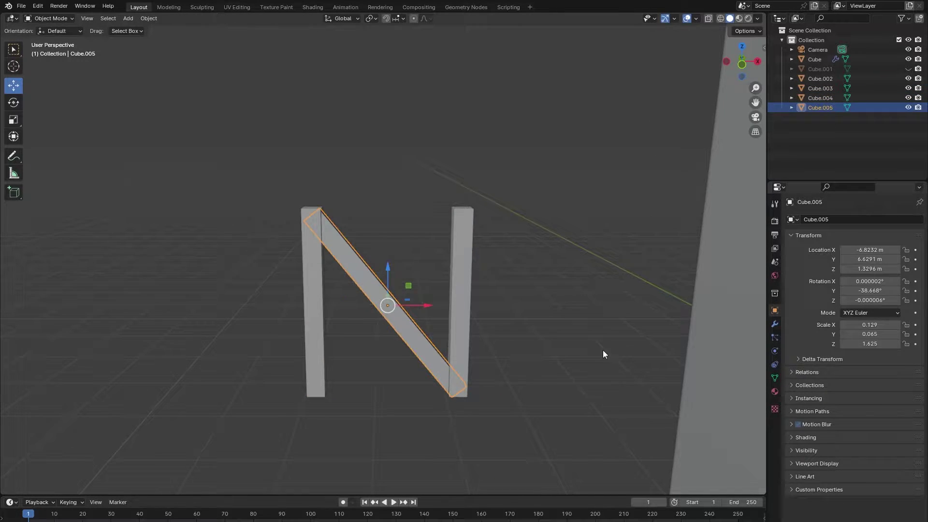
pyautogui.click(381, 369)
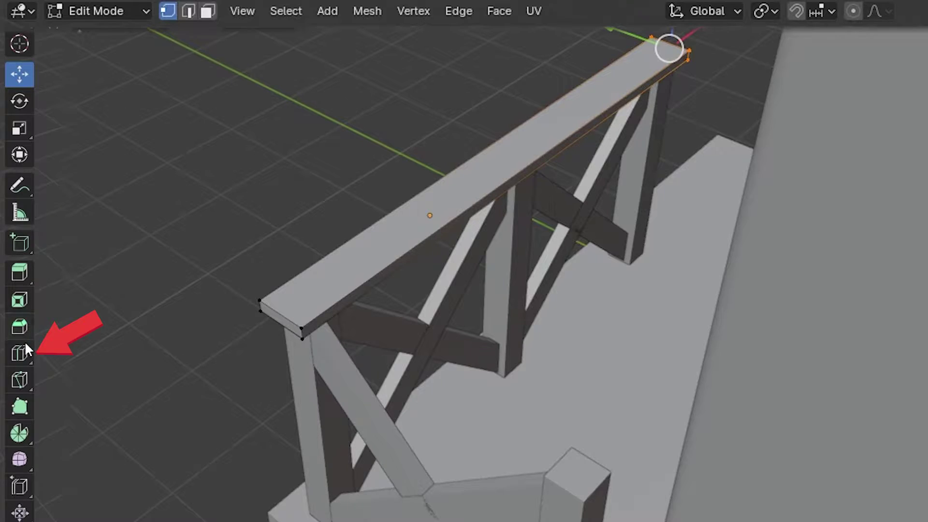
# Add a loop cut across the railing's top bar, close to its corner end.
pyautogui.click(19, 353)
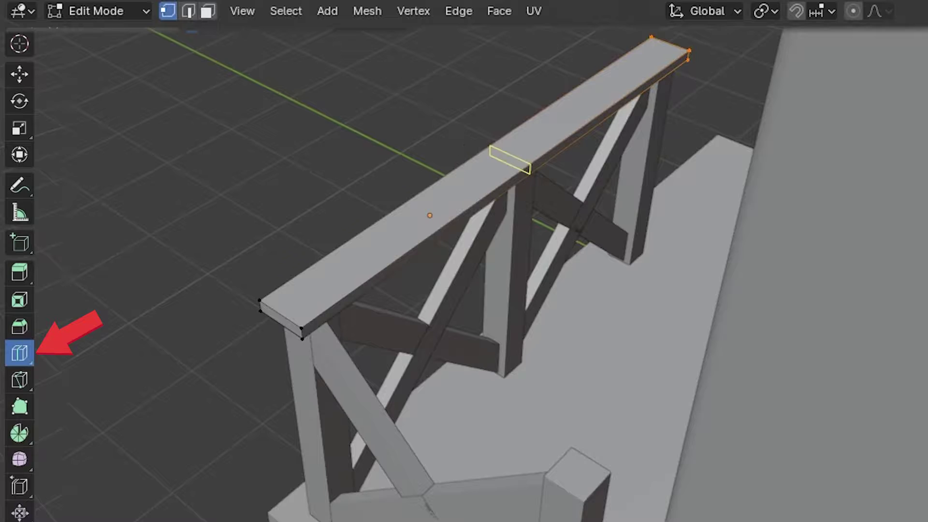
pyautogui.moveTo(509, 159); pyautogui.dragTo(275, 223)
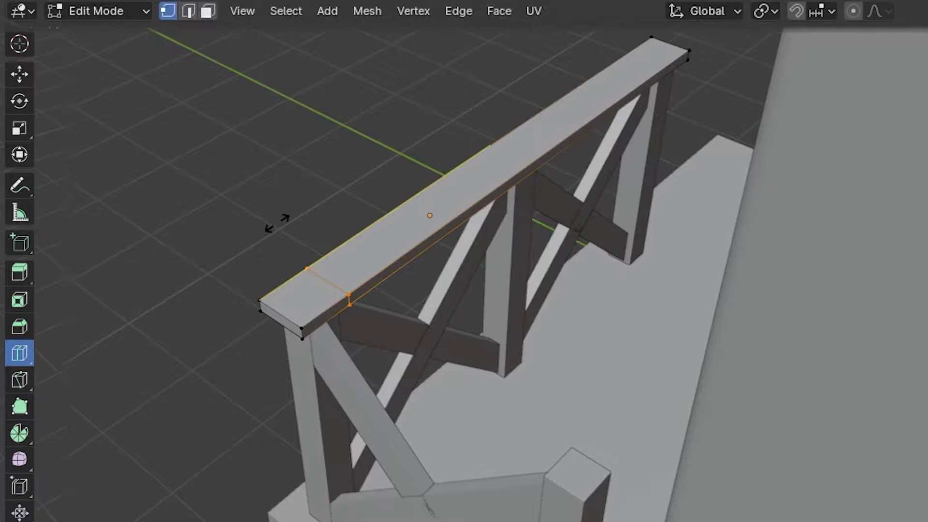
pyautogui.click(20, 74)
# Extrude the inner side face of the top bar's corner section across to the neighbouring railing post.
pyautogui.press('3')
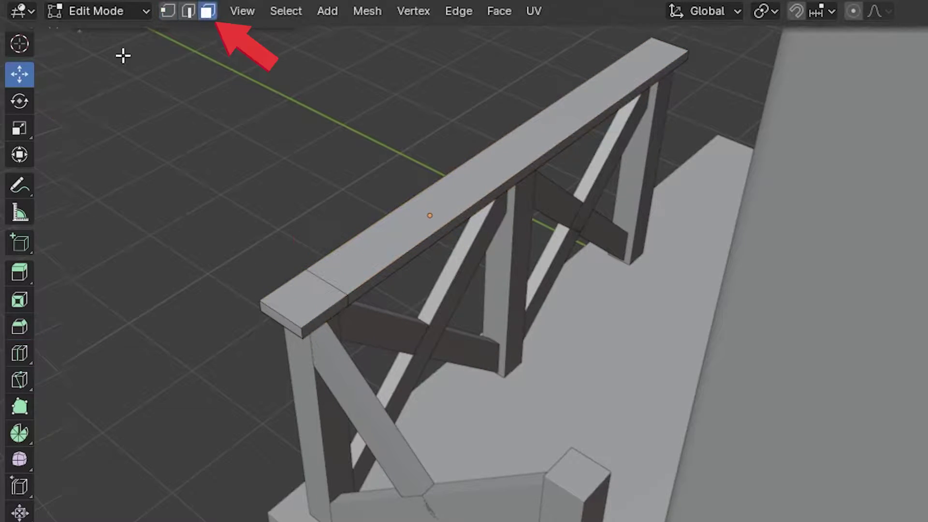
pyautogui.click(326, 319)
pyautogui.press('e')
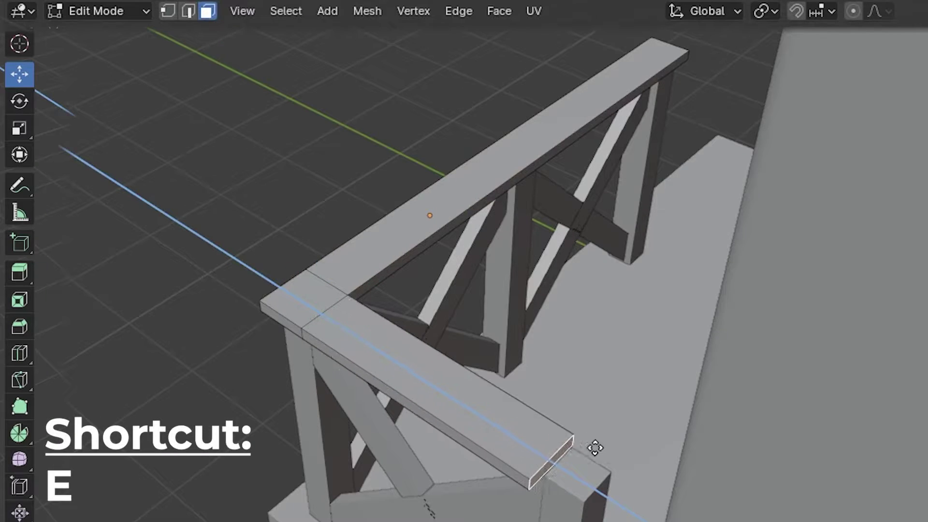
pyautogui.click(640, 469)
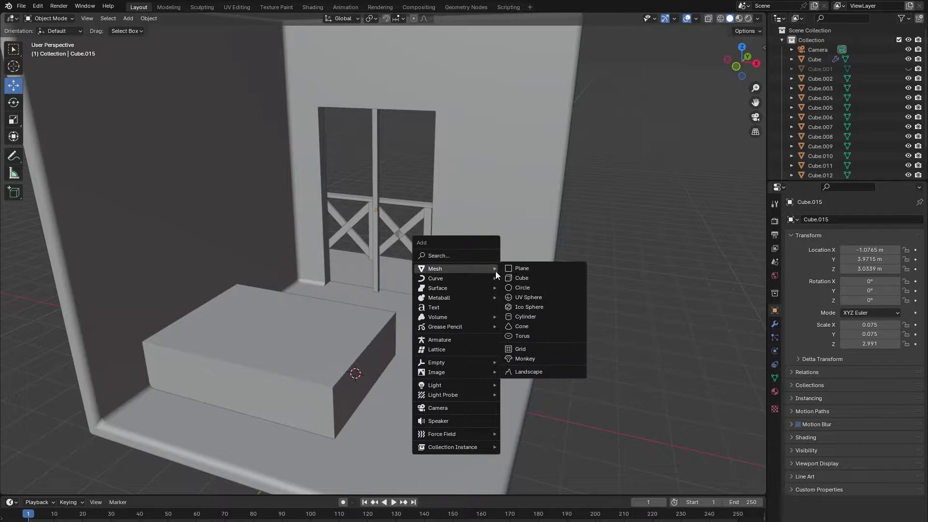
# Add a cube mesh in the room and raise it along Z to about 2.81 m.
pyautogui.click(541, 278)
pyautogui.press('g')
pyautogui.press('z')
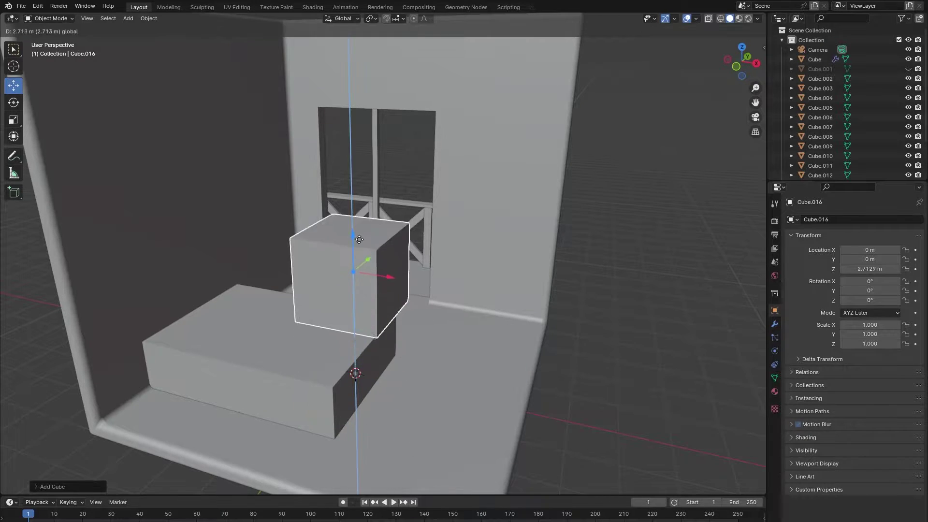
pyautogui.click(524, 275)
# Scale the cube into a thin upright board of about 0.096 on X, 0.302 on Y and 1.348 on Z.
pyautogui.press('s')
pyautogui.press('x')
pyautogui.click(368, 269)
pyautogui.moveTo(449, 256); pyautogui.dragTo(395, 254, button='middle')
pyautogui.press('s')
pyautogui.press('y')
pyautogui.click(292, 258)
pyautogui.press('s')
pyautogui.press('z')
pyautogui.click(322, 256)
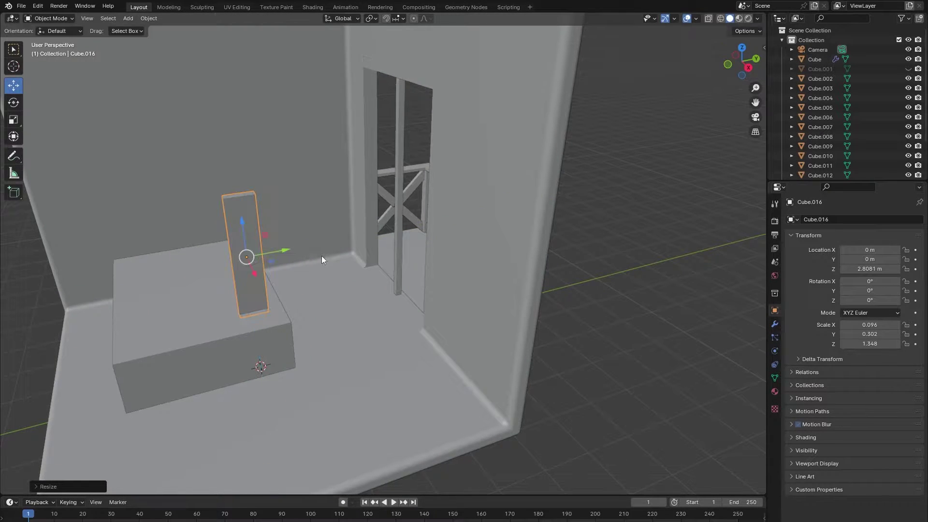
# Move the upright board along Y until it stands against the wall beside the door opening.
pyautogui.moveTo(284, 251); pyautogui.dragTo(389, 266)
pyautogui.press('KP_3')
pyautogui.moveTo(450, 213); pyautogui.dragTo(544, 230, button='middle')
pyautogui.moveTo(437, 269); pyautogui.dragTo(493, 275)
pyautogui.moveTo(493, 271); pyautogui.dragTo(406, 256, button='middle')
# Add an Array modifier to the board with a relative X offset factor of 11.4 for the second upright.
pyautogui.click(669, 316)
pyautogui.click(738, 130)
pyautogui.write('ar')
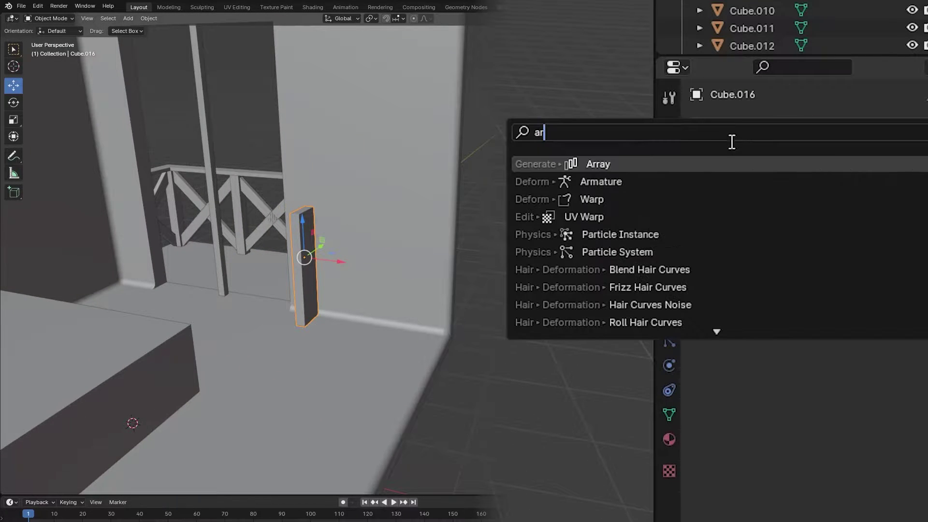
pyautogui.press('Return')
pyautogui.moveTo(827, 256); pyautogui.dragTo(876, 256)
# Duplicate the arrayed uprights in place and rotate the copy -90° about Y to form horizontal shelves.
pyautogui.scroll(-1, 407, 234)
pyautogui.scroll(-6, 386, 231)
pyautogui.moveTo(361, 228); pyautogui.dragTo(366, 229, button='middle')
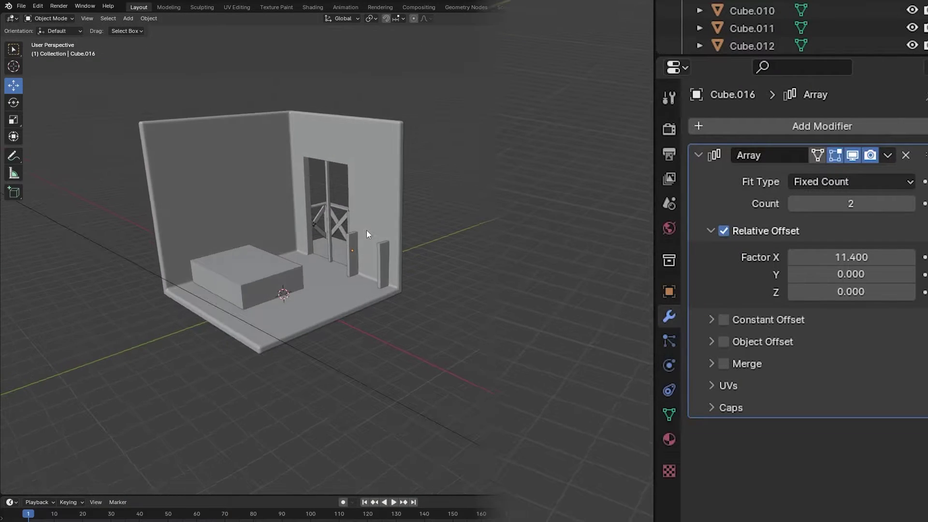
pyautogui.click(384, 259)
pyautogui.scroll(8, 385, 265)
pyautogui.hotkey('shift', 'd')
pyautogui.rightClick(395, 266)
pyautogui.write('r')
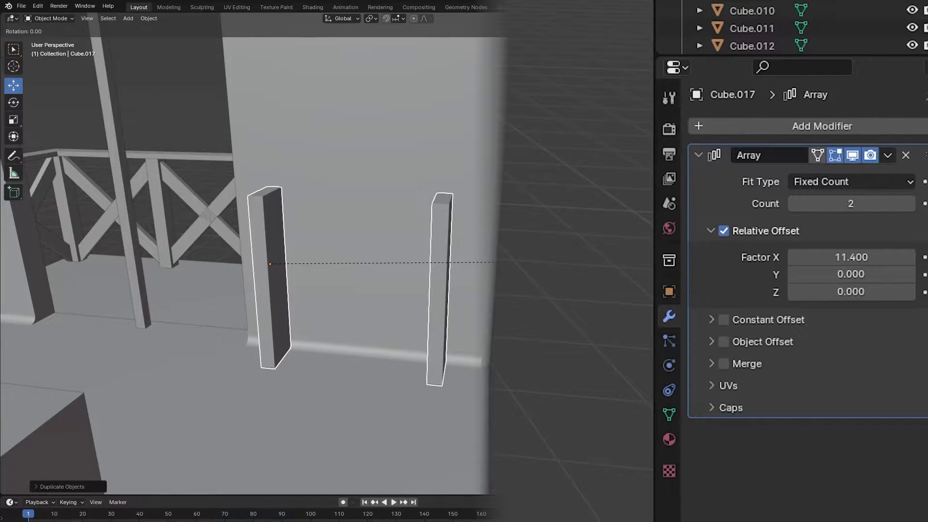
pyautogui.write('y-90')
pyautogui.press('Return')
# Set the shelf array to a count of 3 and an X factor of 4.3, and move the shelves along X between the uprights.
pyautogui.moveTo(864, 257); pyautogui.dragTo(830, 257)
pyautogui.click(909, 203)
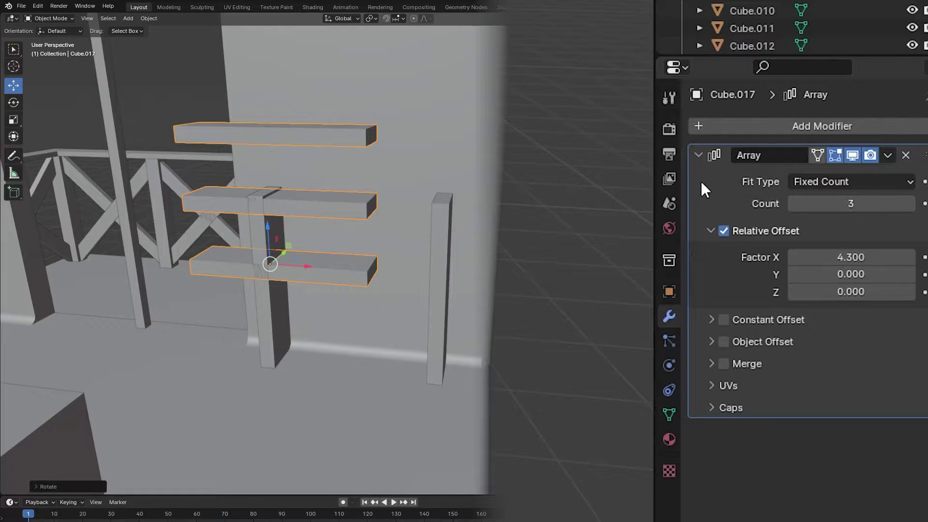
pyautogui.press('g')
pyautogui.press('x')
pyautogui.click(548, 252)
# Scale the three shelves down along Z to make them thinner and closer together.
pyautogui.press('s')
pyautogui.press('z')
pyautogui.click(450, 249)
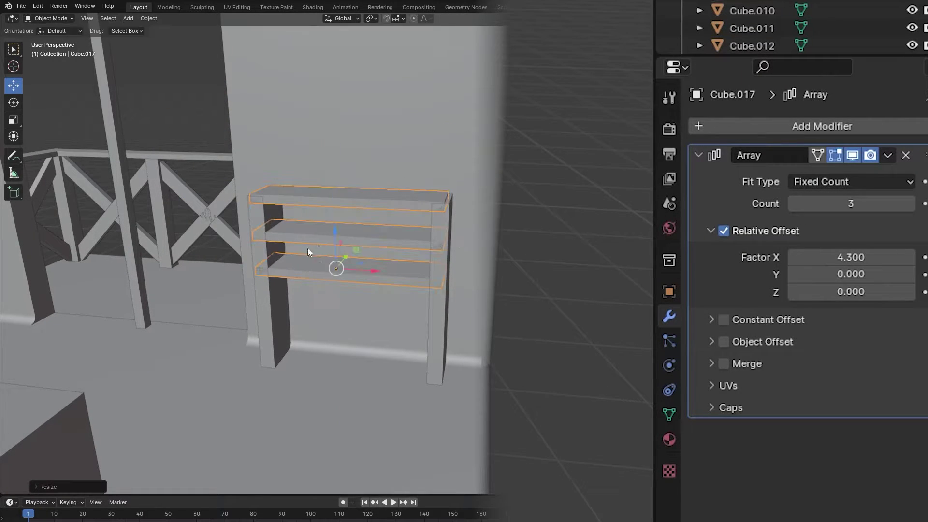
# Lower the shelves along Z towards the floor and set their array's relative X factor to 9.
pyautogui.press('g')
pyautogui.press('z')
pyautogui.click(310, 336)
pyautogui.moveTo(850, 257); pyautogui.dragTo(904, 256)
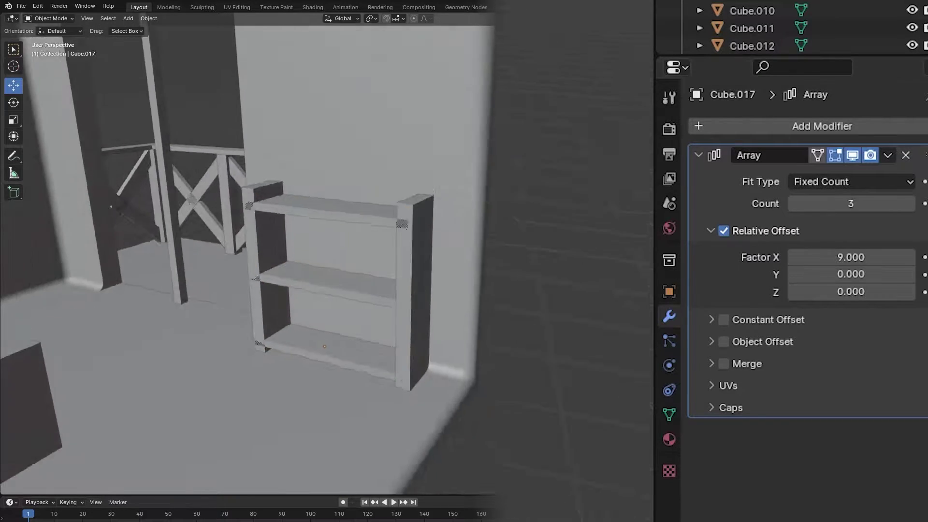
# Add a Bevel modifier to the bookshelf's uprights and increase its segments and amount.
pyautogui.click(698, 154)
pyautogui.click(816, 214)
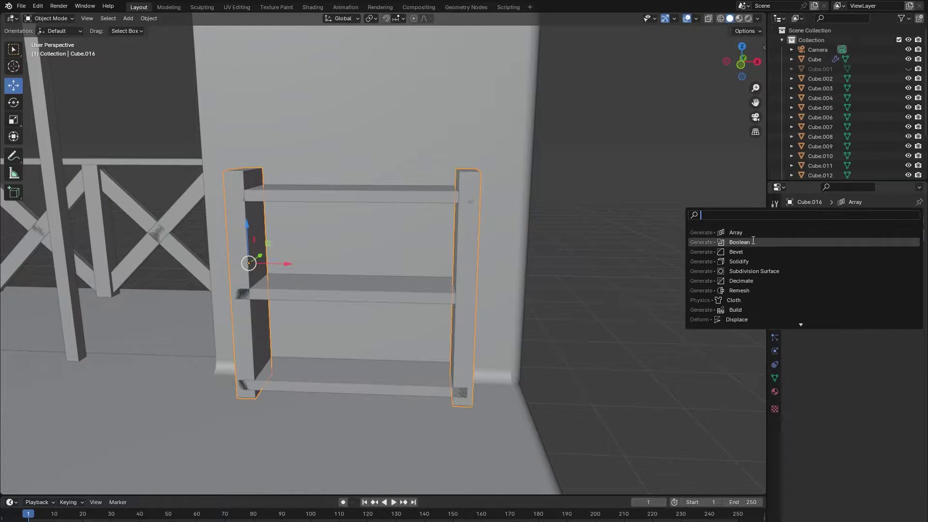
pyautogui.click(846, 246)
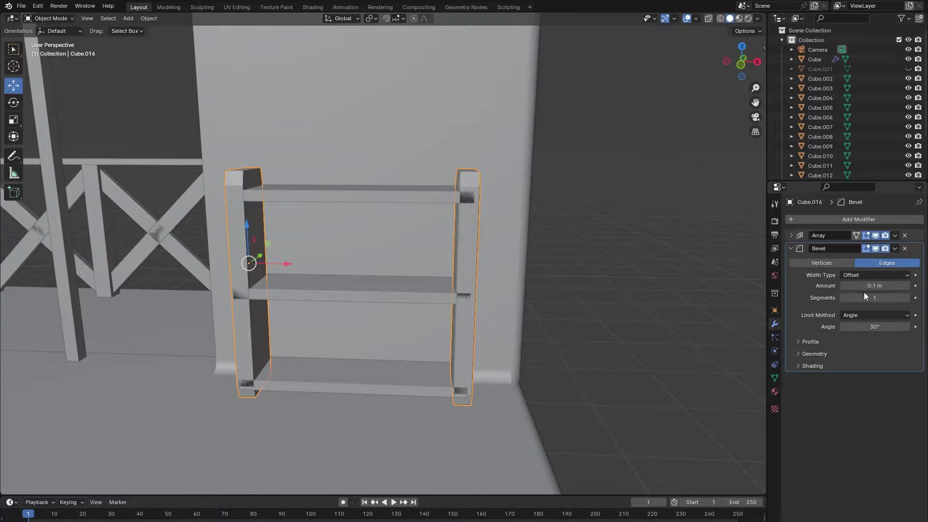
pyautogui.moveTo(865, 298); pyautogui.dragTo(893, 297)
pyautogui.moveTo(865, 286); pyautogui.dragTo(896, 285)
pyautogui.moveTo(490, 231); pyautogui.dragTo(356, 250, button='middle')
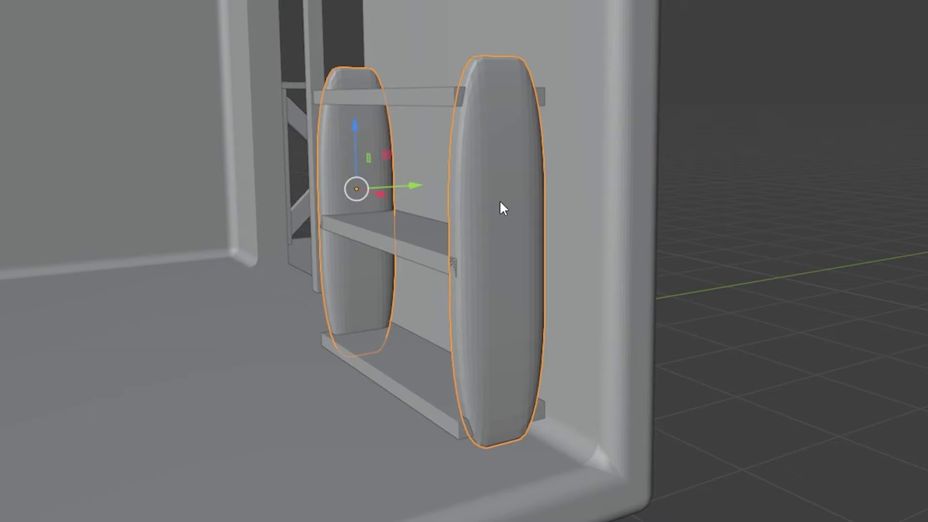
# Apply the scale of the bookshelf's uprights to even out their bevelled edges.
pyautogui.hotkey('ctrl', 'a')
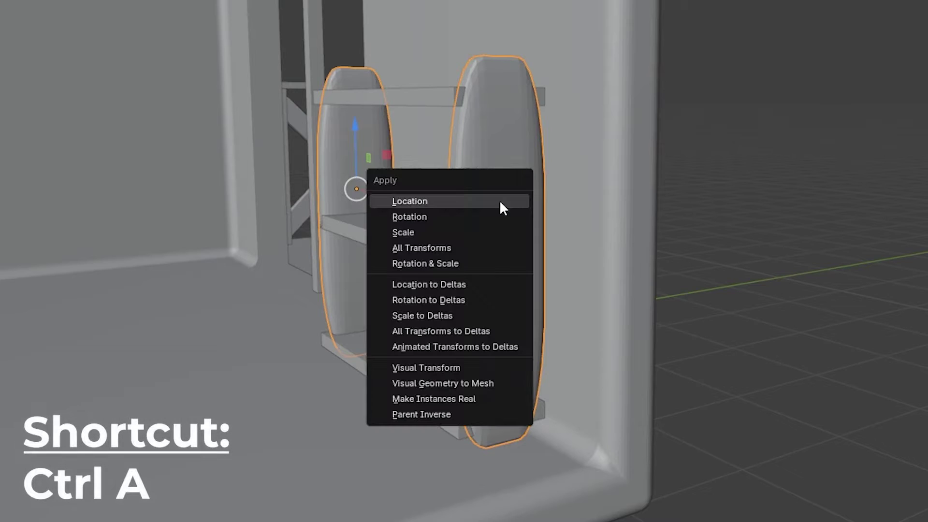
pyautogui.click(340, 269)
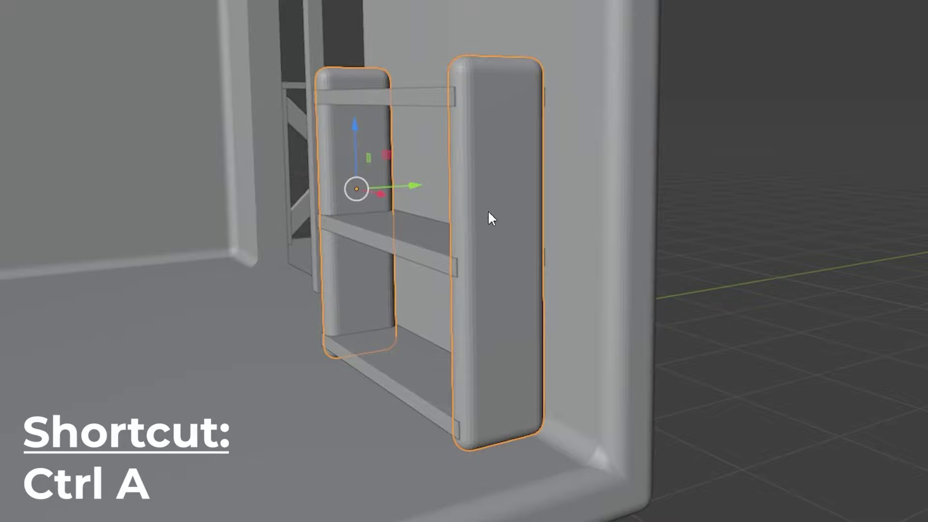
pyautogui.rightClick(483, 133)
pyautogui.click(339, 164)
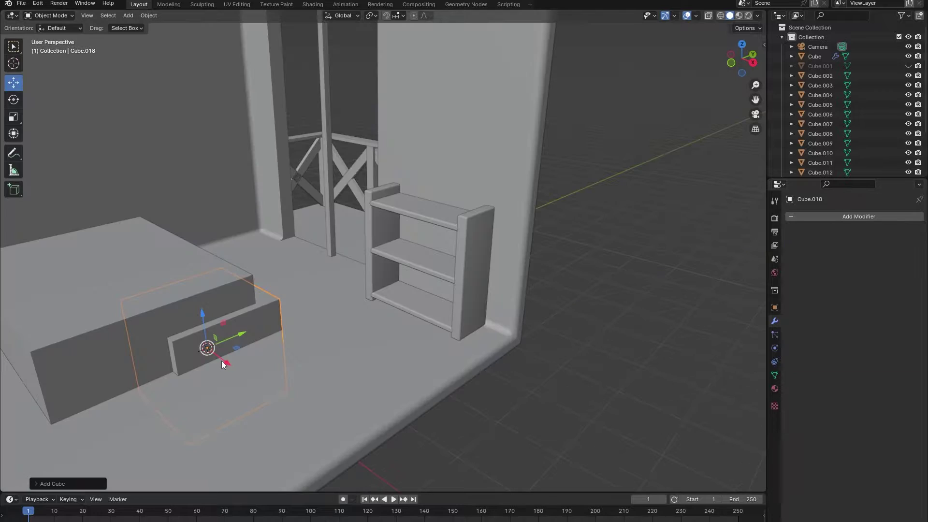
# Move the new cube along X away from the bed block and raise it along Z above the floor.
pyautogui.press('g')
pyautogui.moveTo(284, 389); pyautogui.dragTo(290, 394)
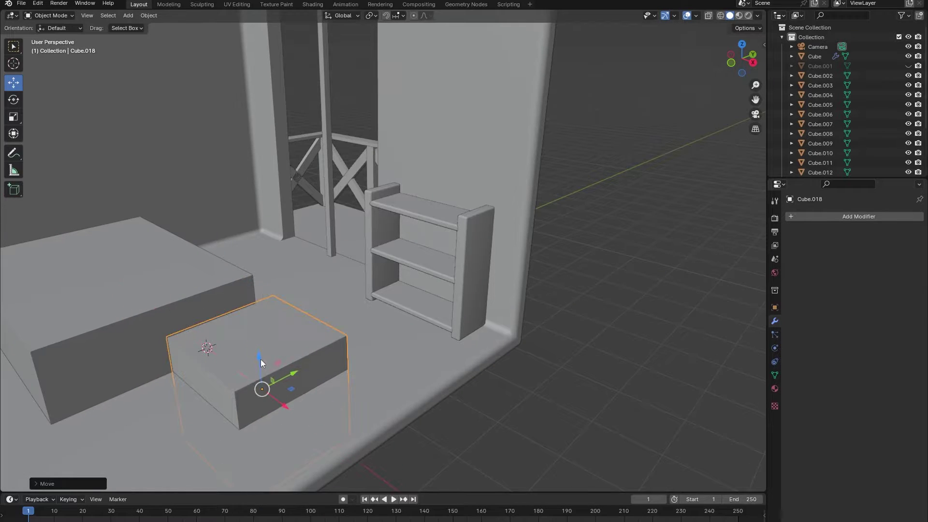
pyautogui.moveTo(260, 360); pyautogui.dragTo(334, 303)
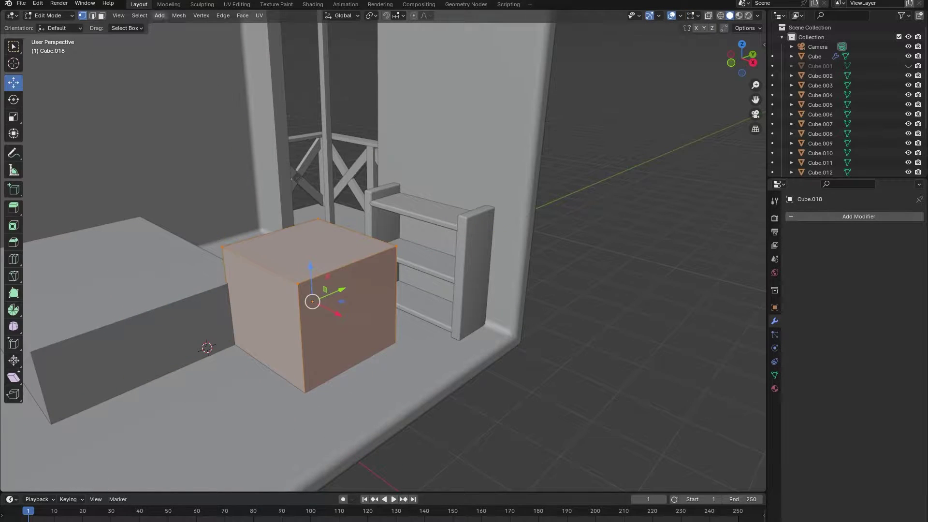
# Delete the cube's top face to make an open box, and slide the box along Y into the bookshelf's lower compartment.
pyautogui.click(102, 16)
pyautogui.click(297, 241)
pyautogui.press('x')
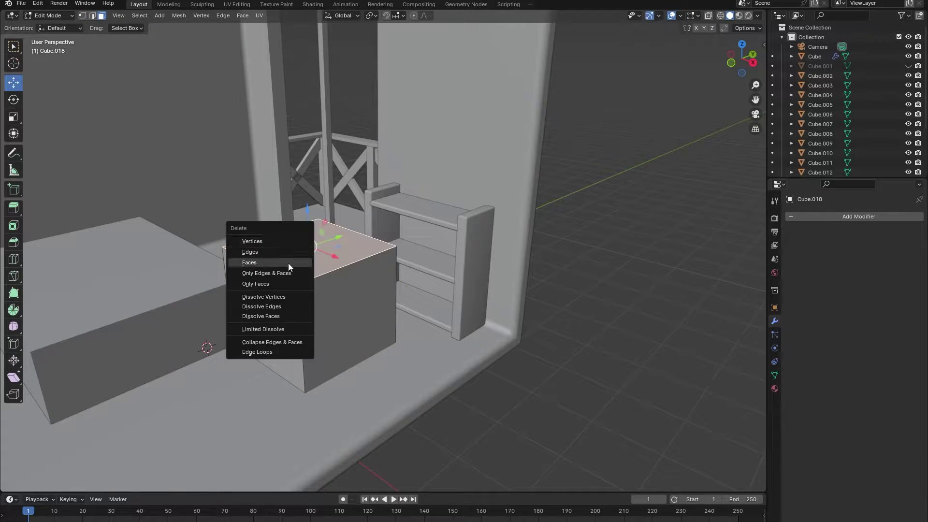
pyautogui.click(288, 263)
pyautogui.press('Tab')
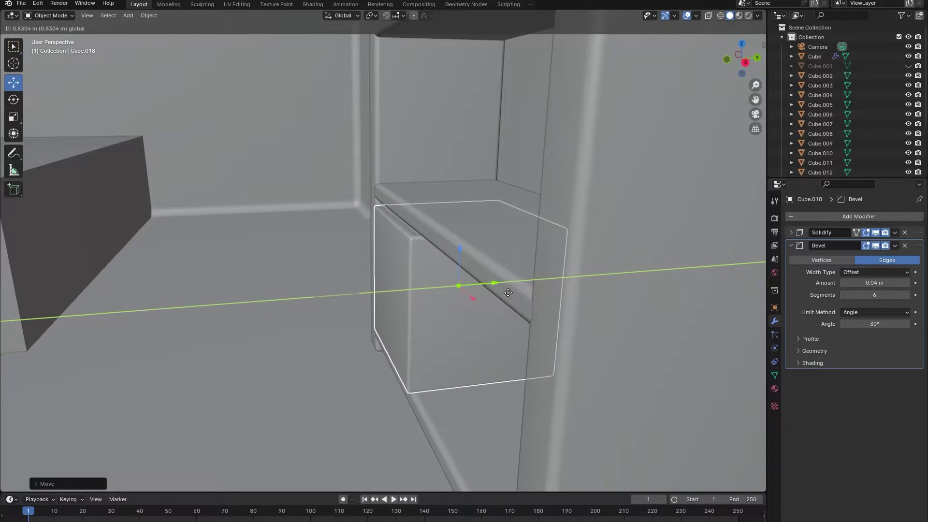
pyautogui.moveTo(508, 292); pyautogui.dragTo(513, 293)
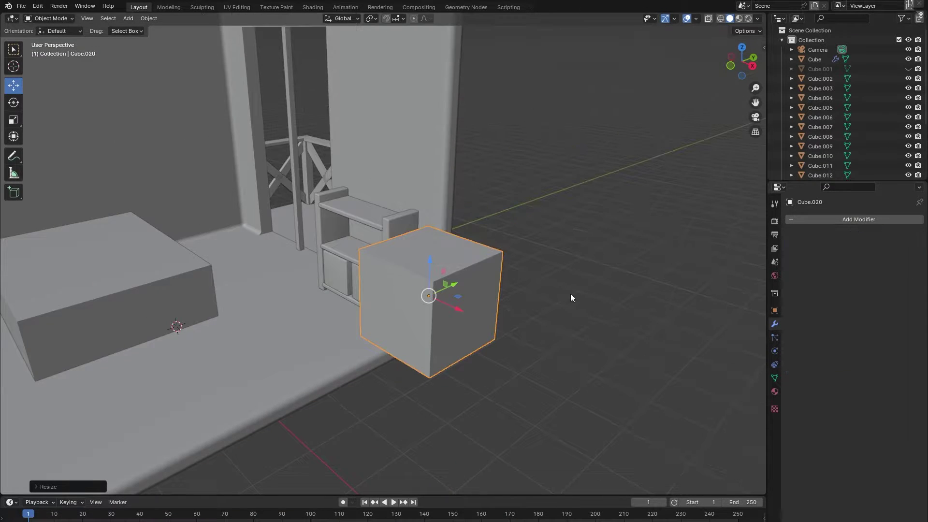
# Flatten the new cube along X to about 0.35 and add a centred vertical loop cut around it.
pyautogui.press('s')
pyautogui.press('x')
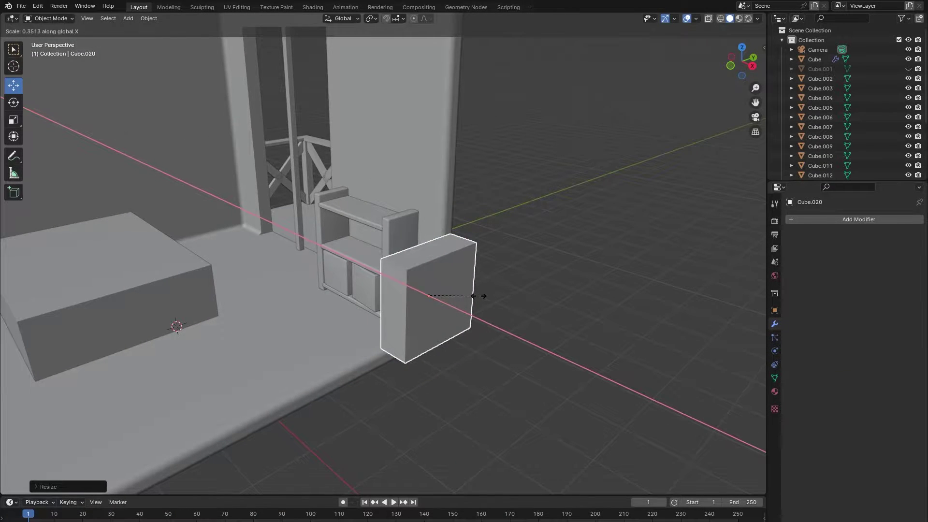
pyautogui.click(478, 296)
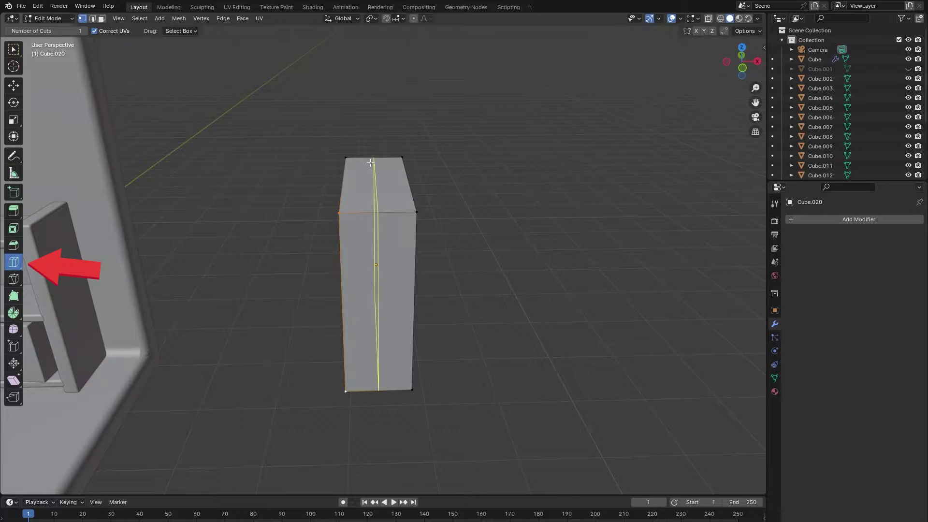
pyautogui.click(370, 163)
# Bevel the two vertical edges at one end of the block with many segments to form a rounded book spine.
pyautogui.click(338, 214)
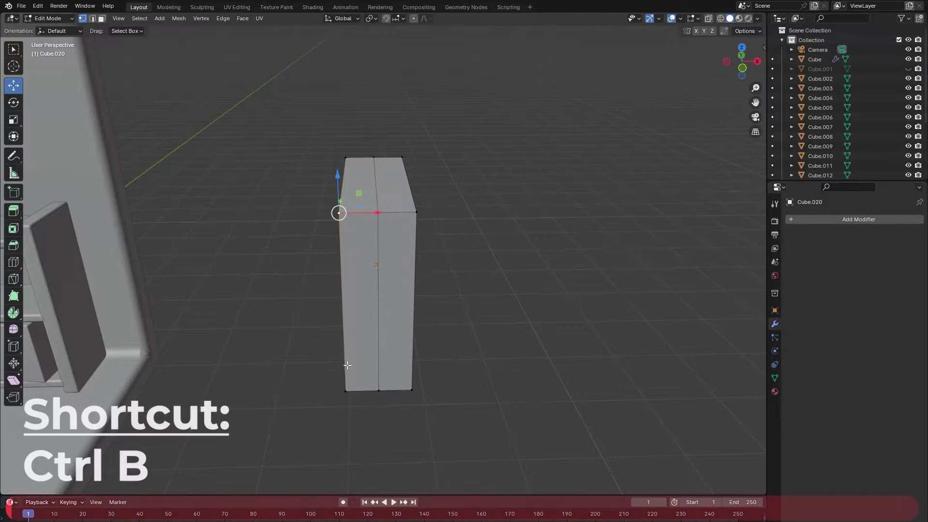
pyautogui.keyDown('shift'); pyautogui.click(345, 389); pyautogui.keyUp('shift')
pyautogui.scroll(8, 459, 343)
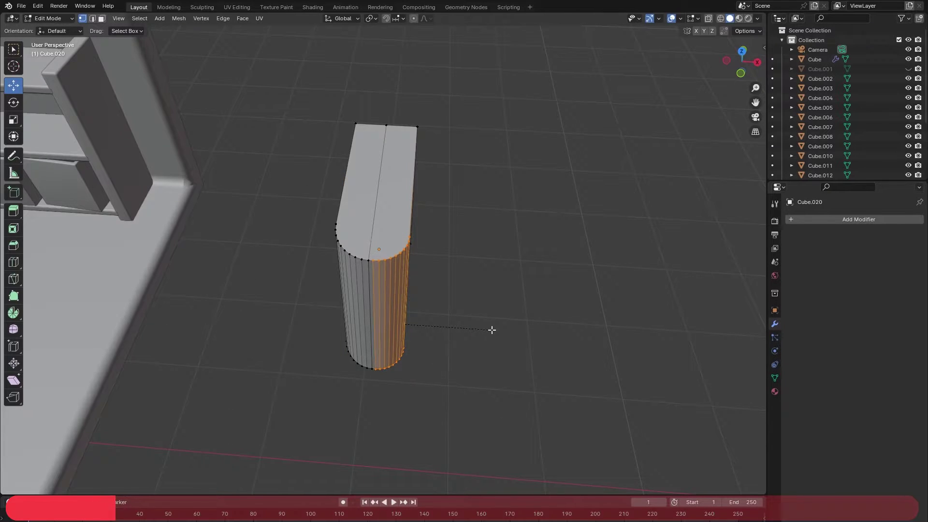
pyautogui.click(493, 329)
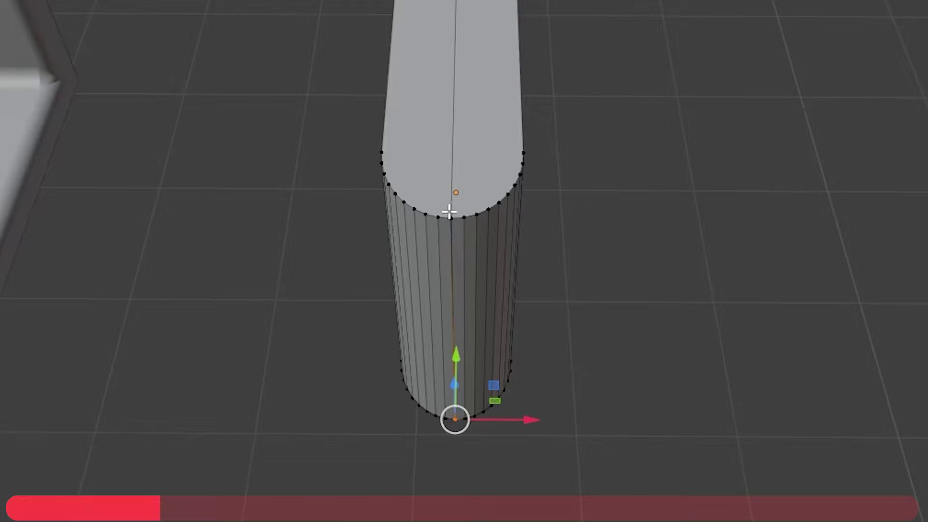
# Merge the overlapping vertices along the seam in the middle of the rounded spine.
pyautogui.keyDown('shift'); pyautogui.click(460, 223); pyautogui.keyUp('shift')
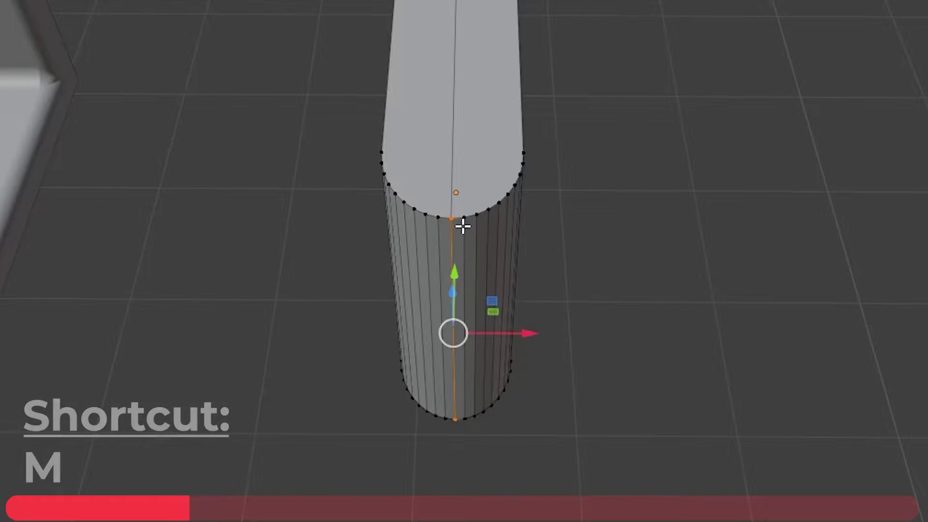
pyautogui.press('m')
pyautogui.click(429, 294)
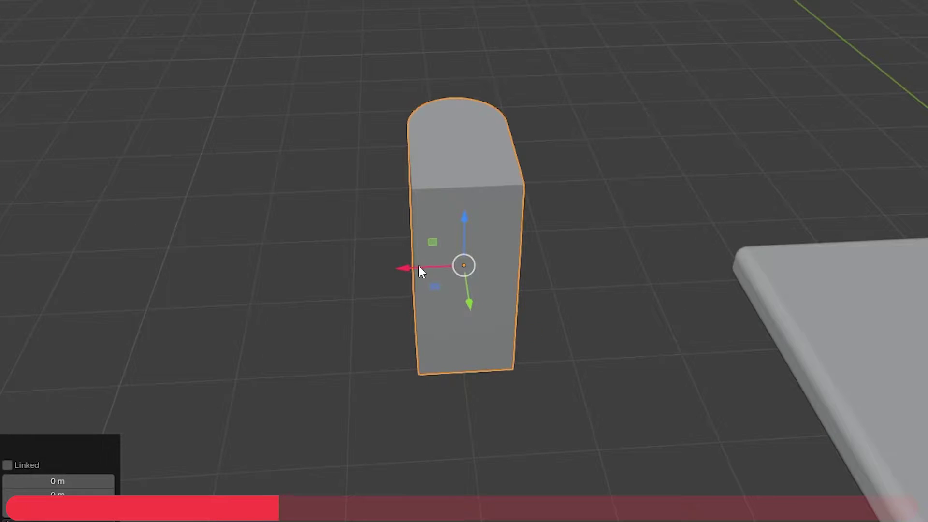
# Duplicate the rounded block beside the original and delete the copy's flat end, top and bottom faces to leave an open cover.
pyautogui.hotkey('shift', 'd')
pyautogui.click(237, 276)
pyautogui.press('Tab')
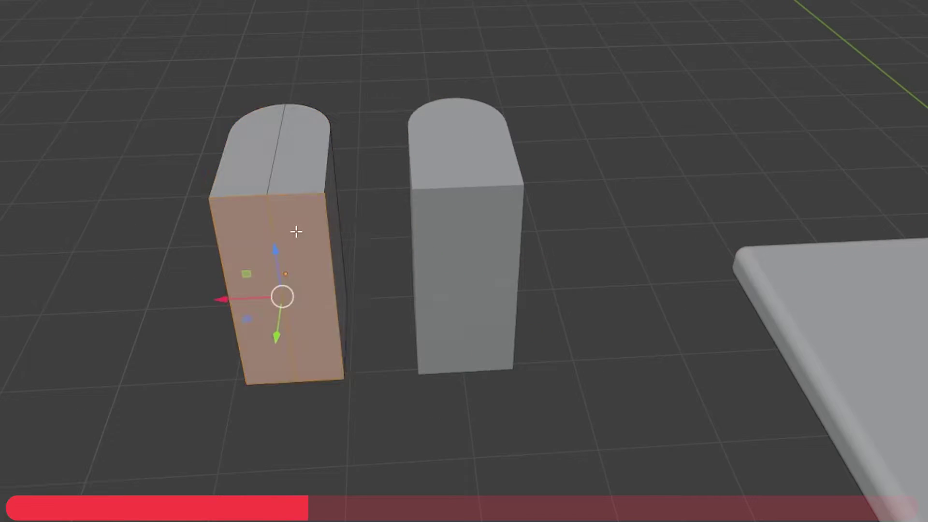
pyautogui.press('x')
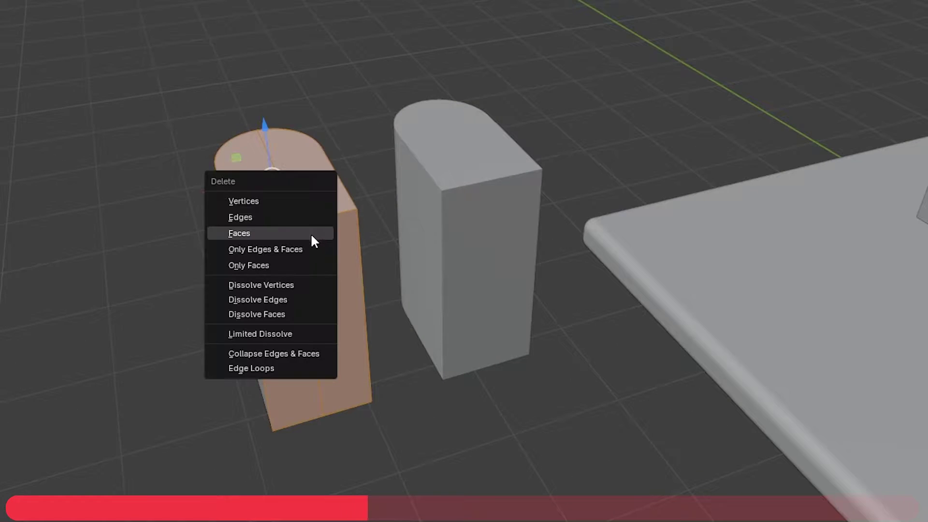
pyautogui.click(308, 232)
pyautogui.press('Delete')
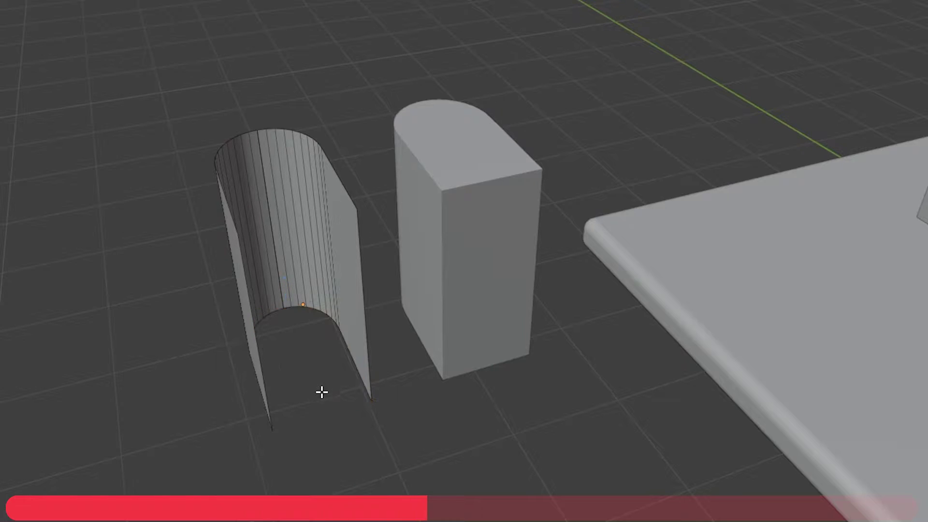
pyautogui.press('Tab')
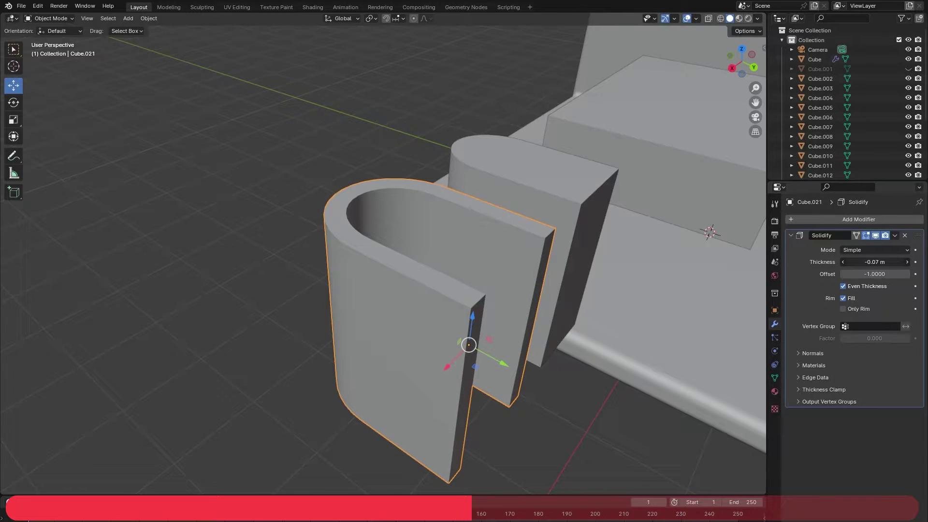
# Set the open cover's Solidify thickness to -0.08 m and slide the cover onto the original block to form a book.
pyautogui.moveTo(865, 261); pyautogui.dragTo(863, 261)
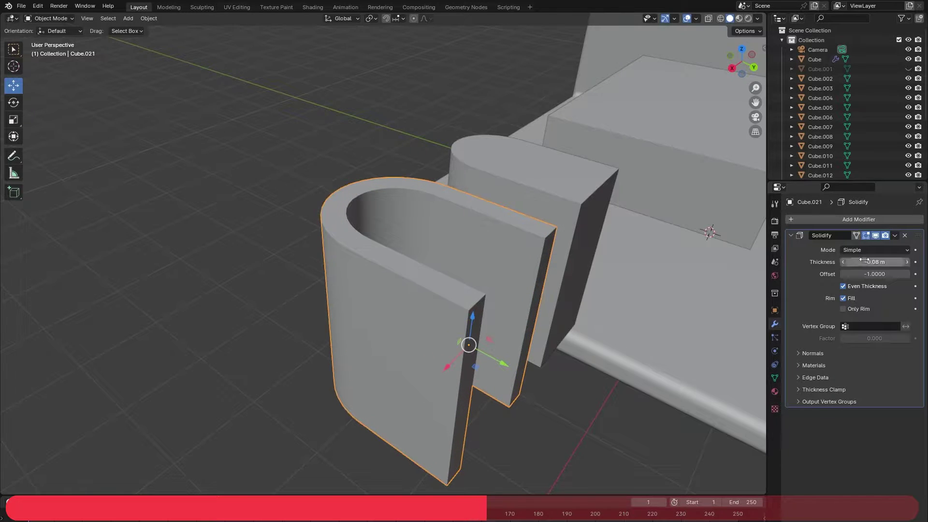
pyautogui.click(741, 49)
pyautogui.moveTo(436, 139); pyautogui.dragTo(269, 129)
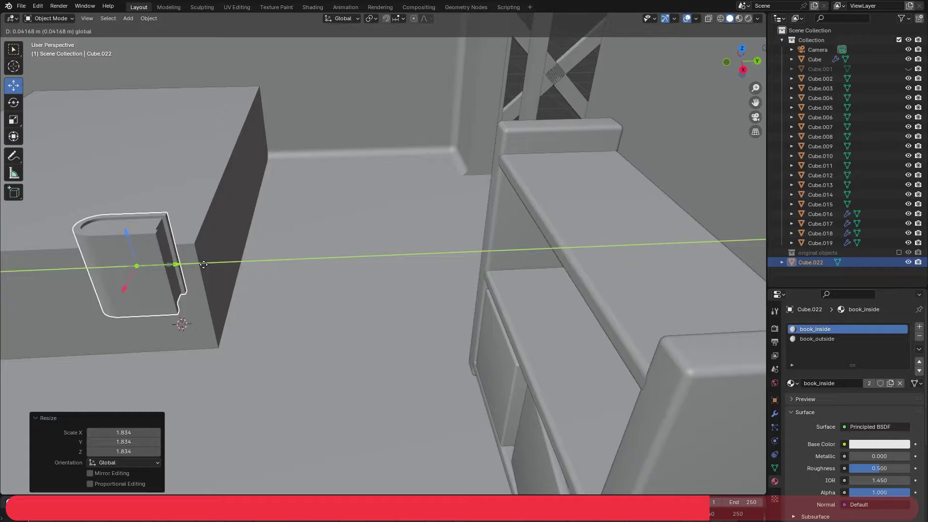
# Move the book along Y to the bookshelf and raise it about 0.76 m along Z to the top shelf's height.
pyautogui.moveTo(163, 278); pyautogui.dragTo(504, 259)
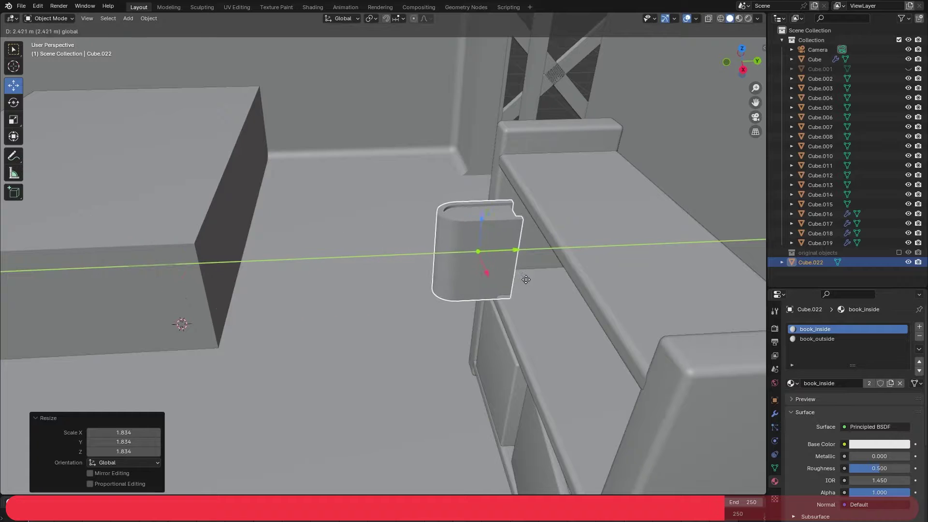
pyautogui.moveTo(505, 212); pyautogui.dragTo(507, 127)
pyautogui.moveTo(605, 129); pyautogui.dragTo(668, 132, button='middle')
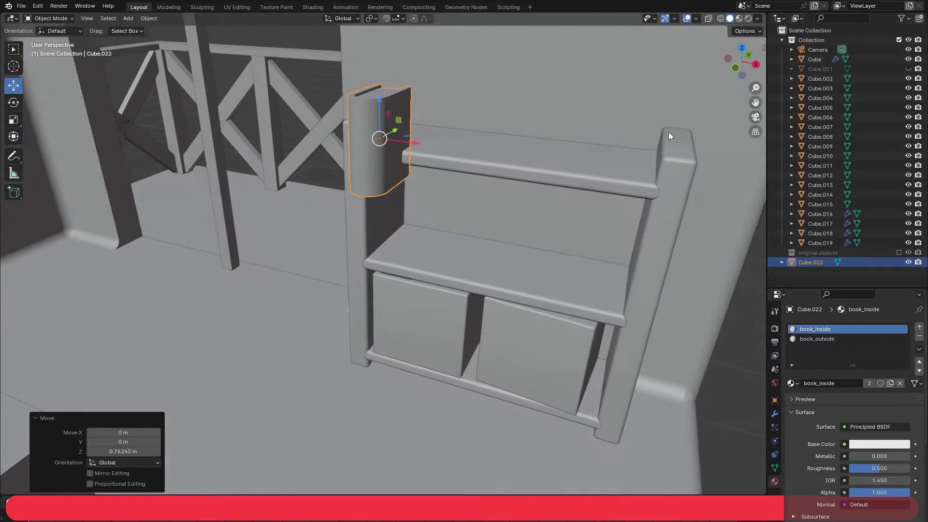
# Rotate the book 90° about Y to lay it flat, turn it about Z, and scale it down to 0.654.
pyautogui.write('ry90')
pyautogui.press('Return')
pyautogui.write('rz-150')
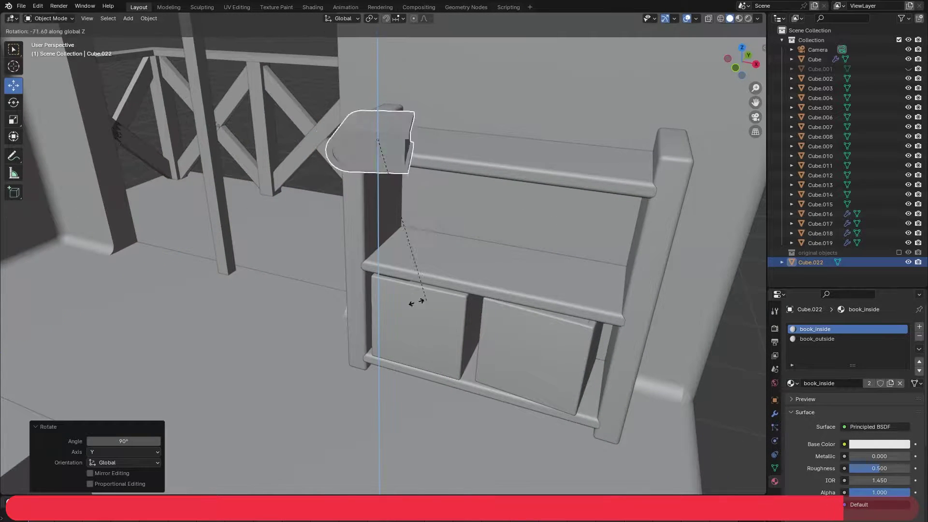
pyautogui.press('Return')
pyautogui.press('s')
pyautogui.click(490, 163)
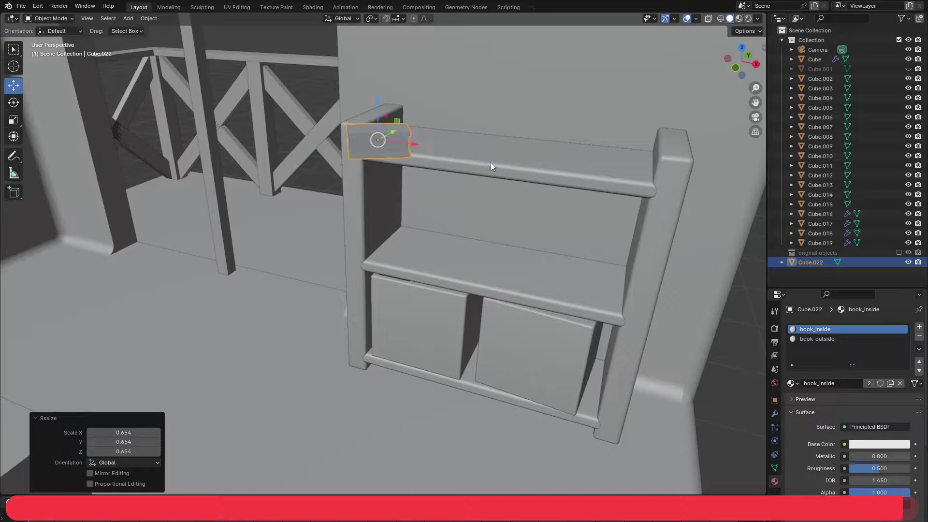
# Slide the book into place on the bookshelf's top shelf.
pyautogui.moveTo(491, 162); pyautogui.dragTo(367, 176, button='middle')
pyautogui.scroll(2, 367, 175)
pyautogui.moveTo(465, 139); pyautogui.dragTo(594, 142)
pyautogui.moveTo(447, 142); pyautogui.dragTo(523, 288, button='middle')
pyautogui.press('KP_0')
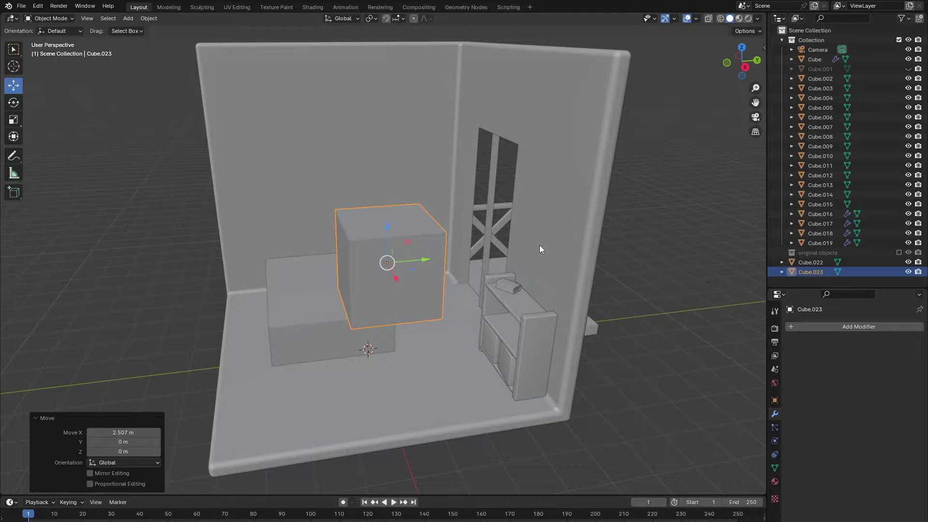
# Flatten the new cube to 0.186 along Y and stretch it along Z into a tall thin panel.
pyautogui.press('s')
pyautogui.press('y')
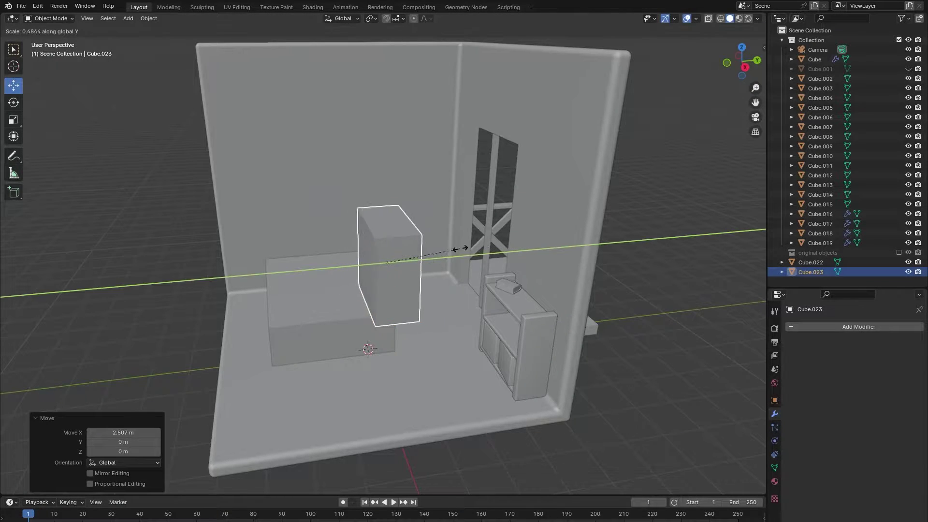
pyautogui.click(414, 250)
pyautogui.press('s')
pyautogui.press('z')
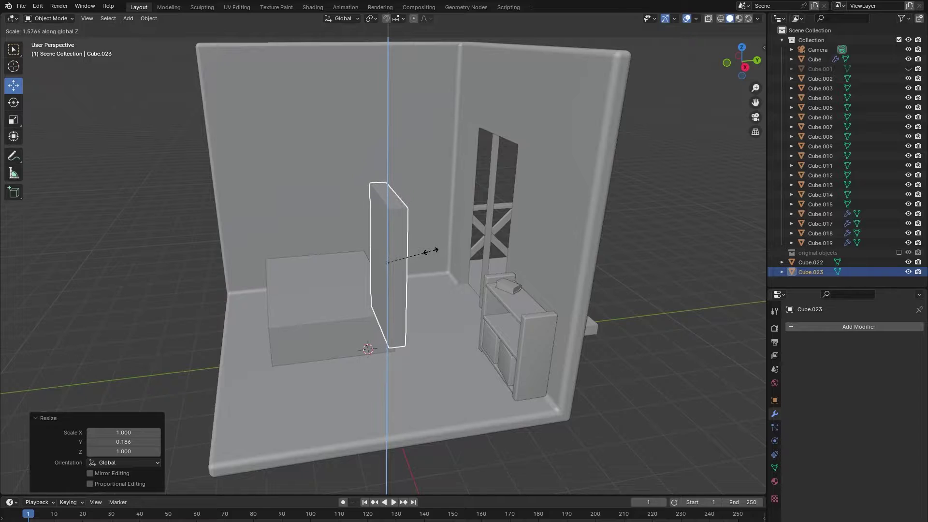
pyautogui.click(425, 252)
pyautogui.moveTo(425, 251); pyautogui.dragTo(526, 240, button='middle')
pyautogui.scroll(3, 486, 262)
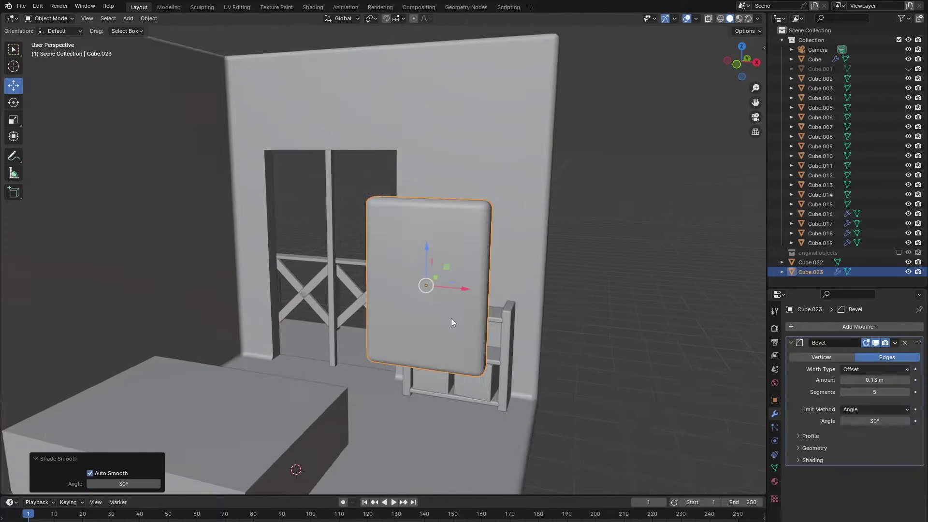
# Inset the panel's front face by about 0.26 m and extrude it inward about 0.15 m to form a picture frame.
pyautogui.press('Tab')
pyautogui.click(431, 288)
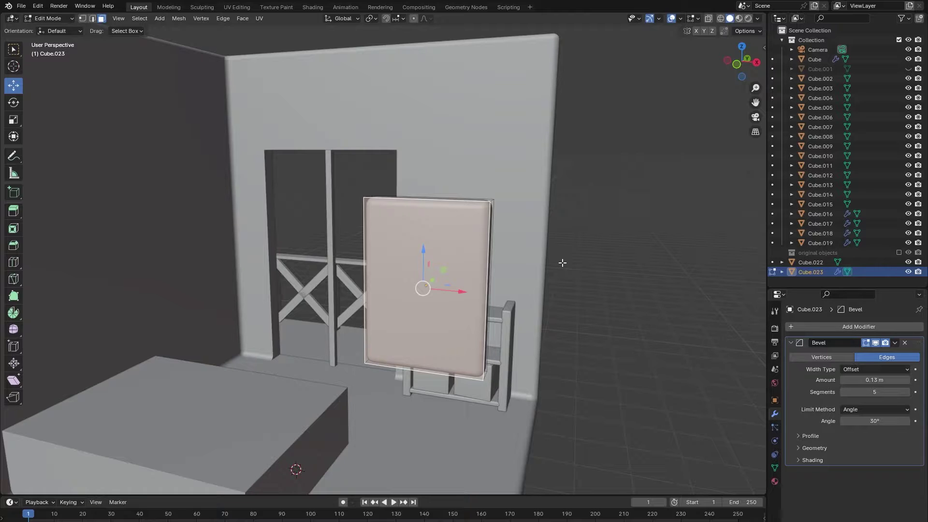
pyautogui.press('i')
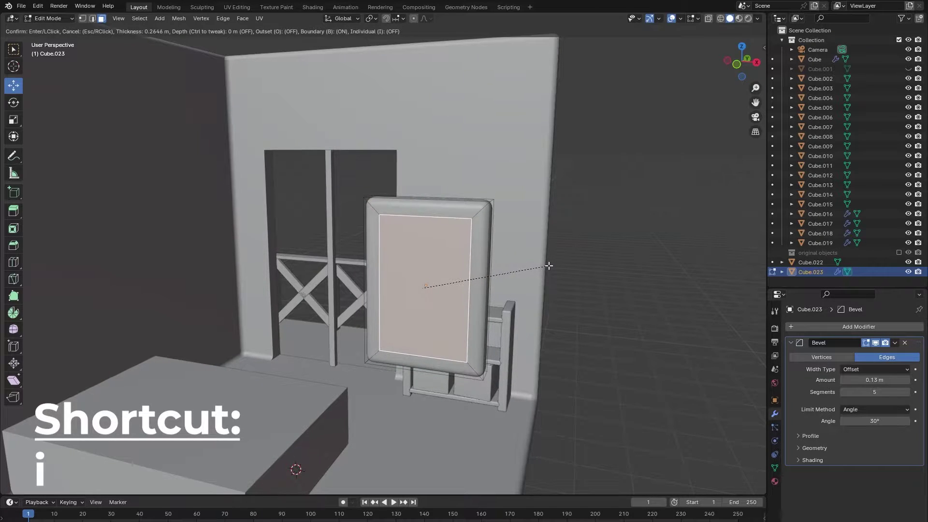
pyautogui.click(549, 266)
pyautogui.moveTo(548, 265); pyautogui.dragTo(489, 284, button='middle')
pyautogui.press('e')
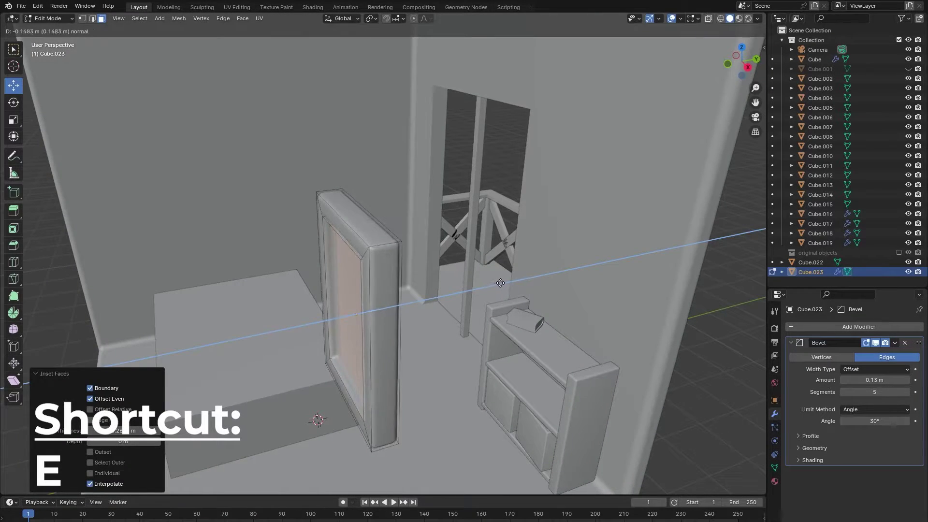
pyautogui.click(504, 283)
pyautogui.press('Tab')
# Move the picture frame along Y to the wall above the bookshelf and scale it down.
pyautogui.moveTo(430, 297); pyautogui.dragTo(369, 304, button='middle')
pyautogui.press('g')
pyautogui.press('y')
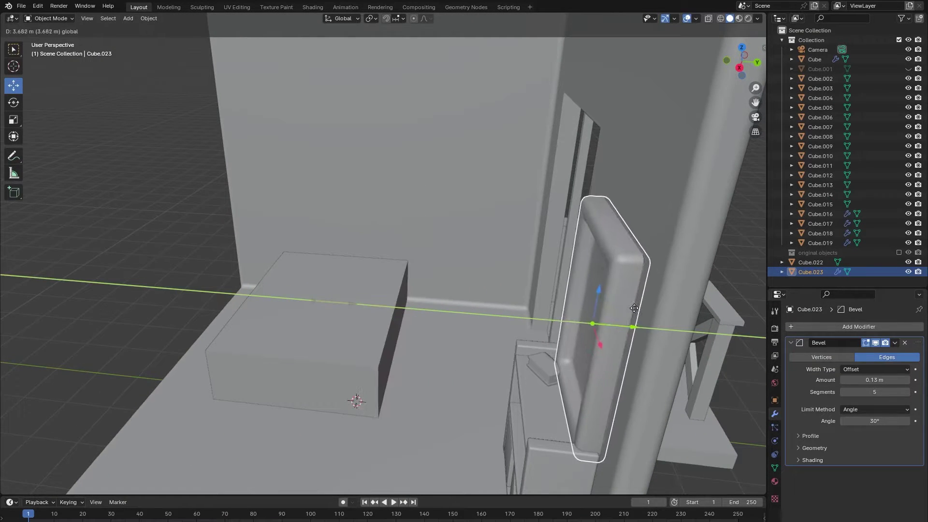
pyautogui.click(677, 309)
pyautogui.press('s')
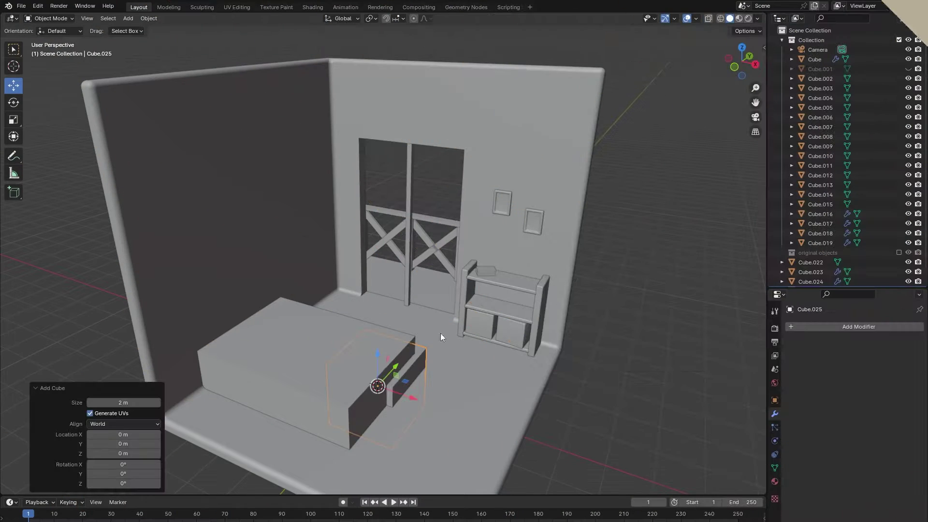
# Raise the new cube along Z, move it 4.13 m along X, and delete its top face.
pyautogui.moveTo(378, 356); pyautogui.dragTo(384, 244)
pyautogui.moveTo(412, 284); pyautogui.dragTo(582, 318)
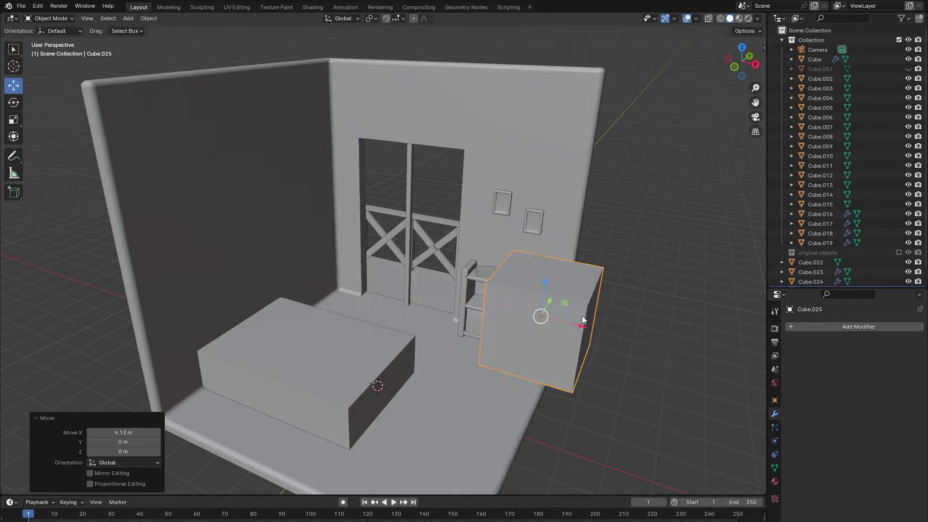
pyautogui.press('Tab')
pyautogui.press('x')
pyautogui.click(569, 283)
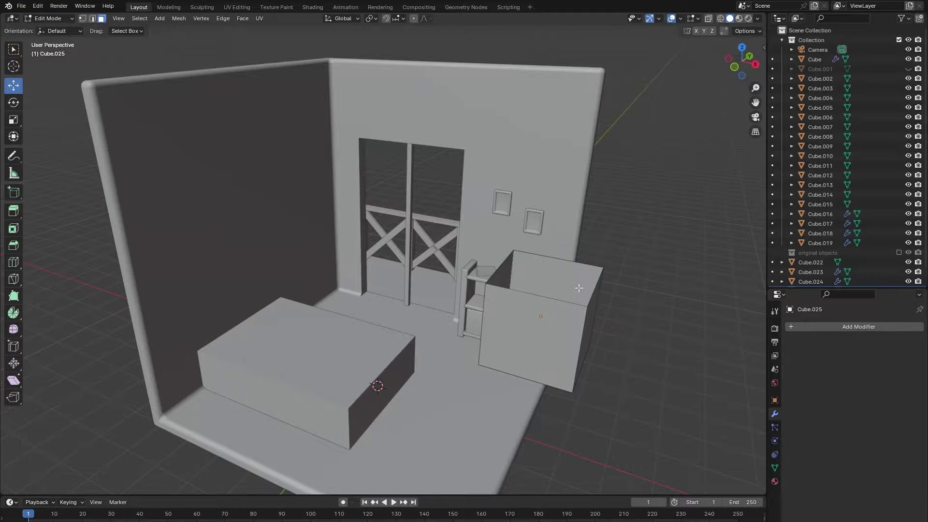
pyautogui.press('Tab')
# Add a Subdivision Surface modifier to the open cube and set its viewport levels to 3.
pyautogui.scroll(4, 427, 265)
pyautogui.click(810, 328)
pyautogui.write('s')
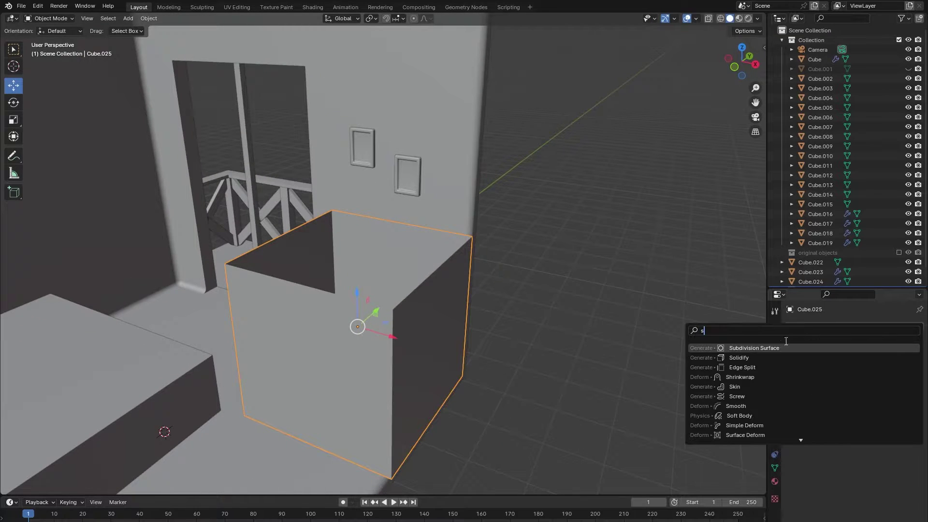
pyautogui.click(777, 347)
pyautogui.click(906, 370)
pyautogui.click(906, 369)
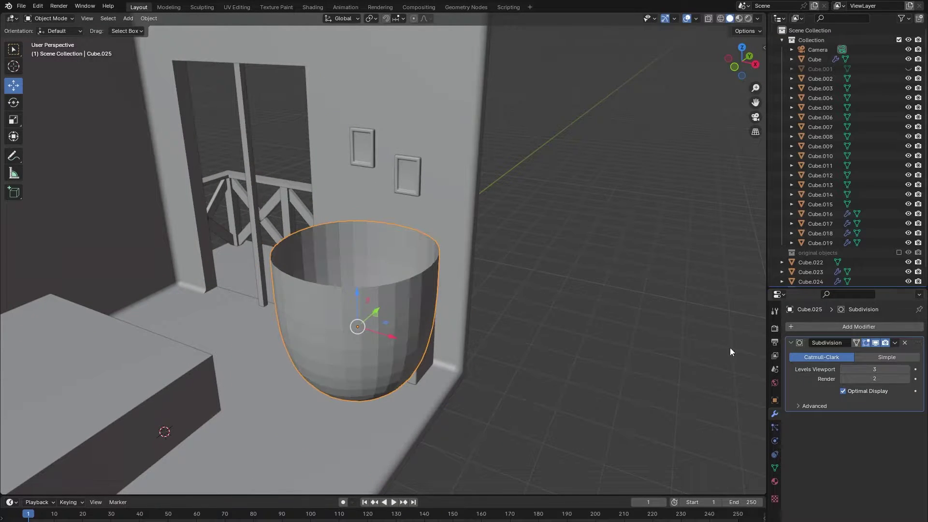
# Squash the rounded bowl along Z to make it shallower.
pyautogui.press('s')
pyautogui.press('z')
pyautogui.click(529, 310)
# Add a Solidify modifier with a thickness of 0.24 m to the bowl and shade it smooth.
pyautogui.click(800, 329)
pyautogui.write('s')
pyautogui.click(778, 355)
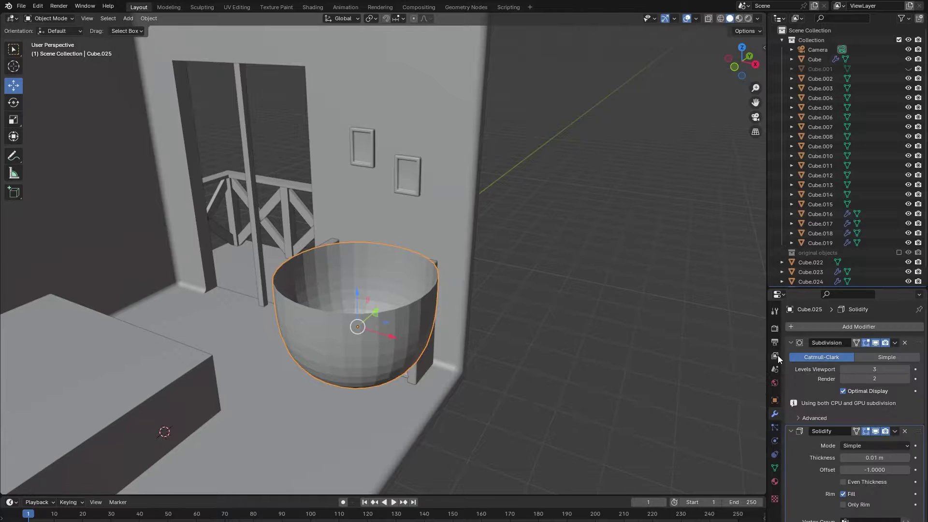
pyautogui.click(802, 343)
pyautogui.moveTo(858, 382); pyautogui.dragTo(889, 382)
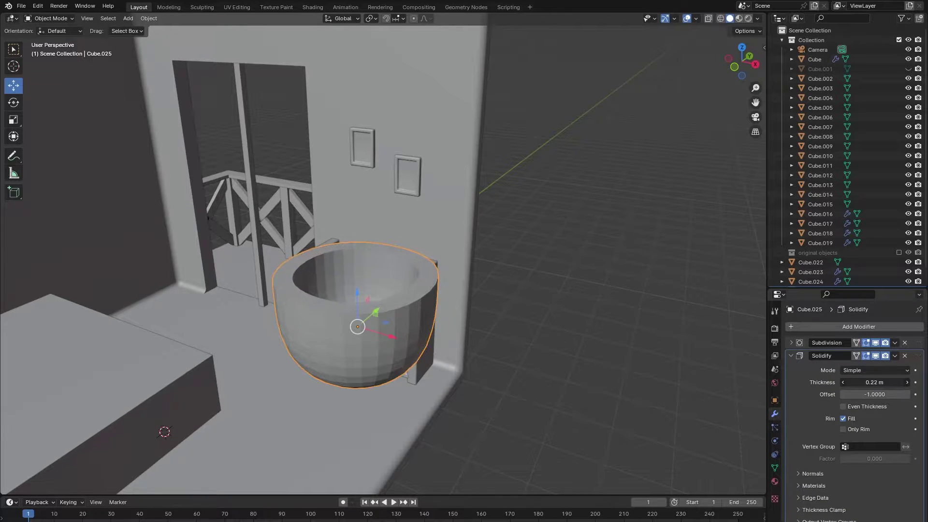
pyautogui.rightClick(410, 326)
pyautogui.click(410, 326)
# Extrude the pot's bottom face downward and scale the pot down to sit on the bookshelf.
pyautogui.moveTo(410, 325); pyautogui.dragTo(393, 282, button='middle')
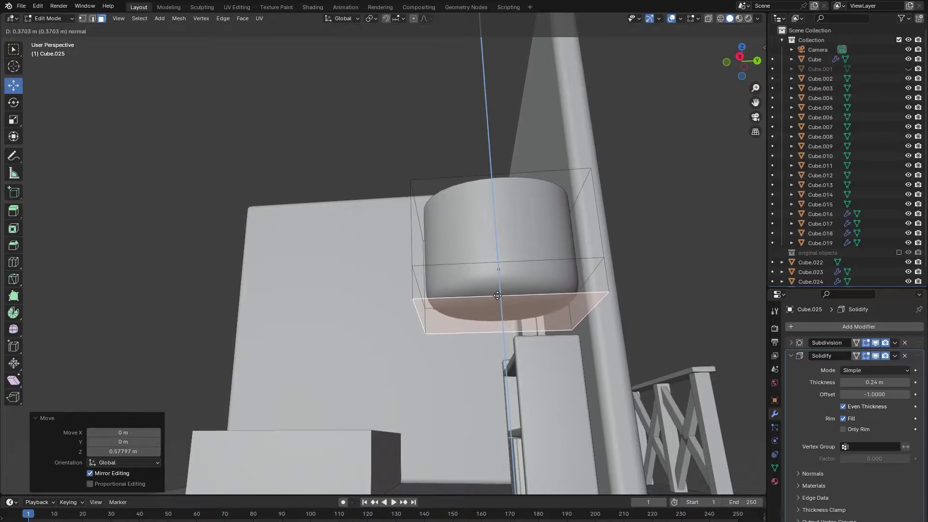
pyautogui.click(498, 310)
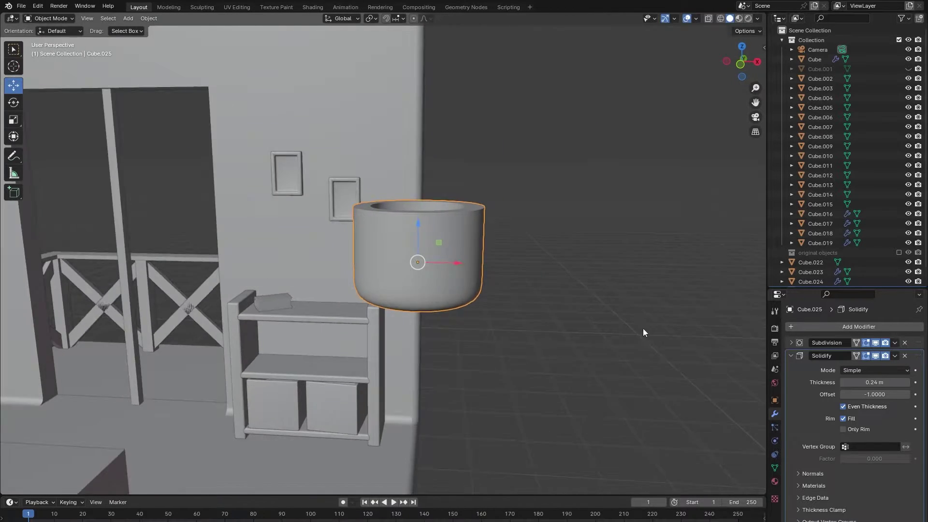
pyautogui.press('s')
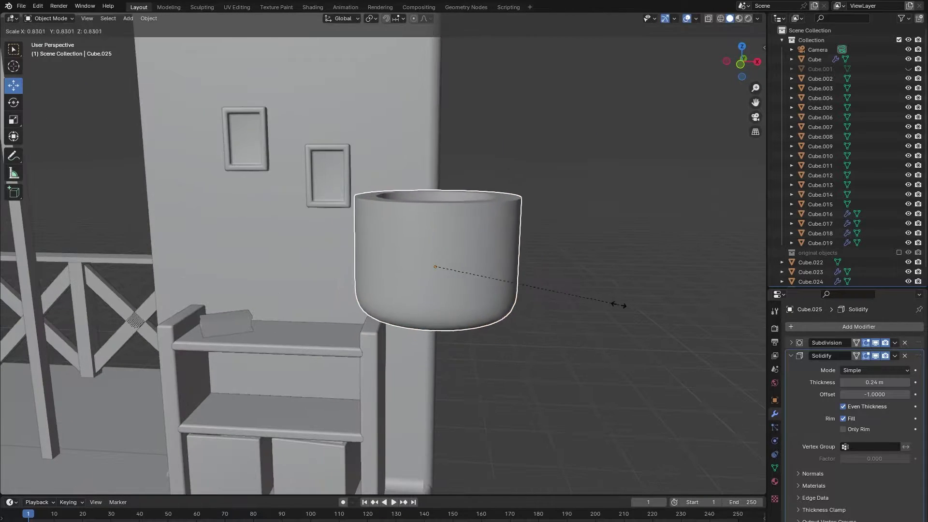
# Add a cube, raise it along Z, and move it about 7.68 m along X outside the room.
pyautogui.hotkey('shift', 'a')
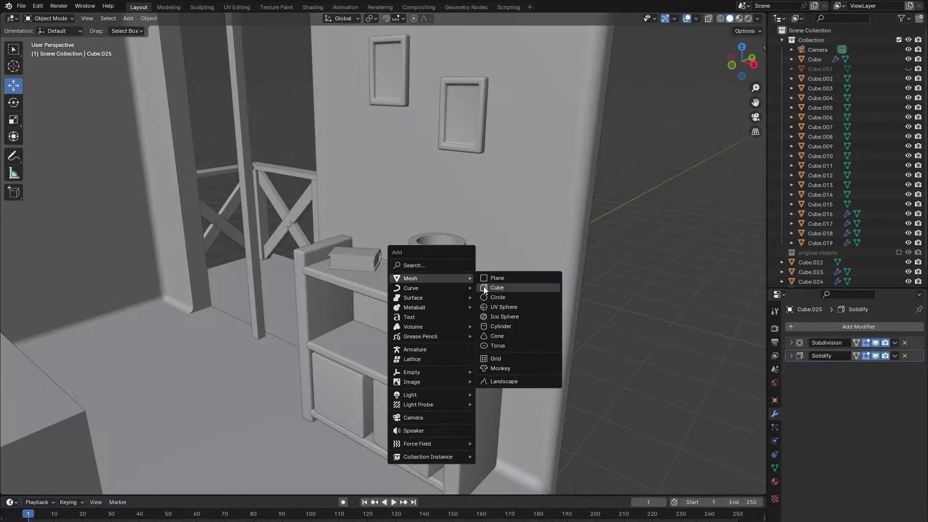
pyautogui.click(488, 290)
pyautogui.scroll(-7, 483, 290)
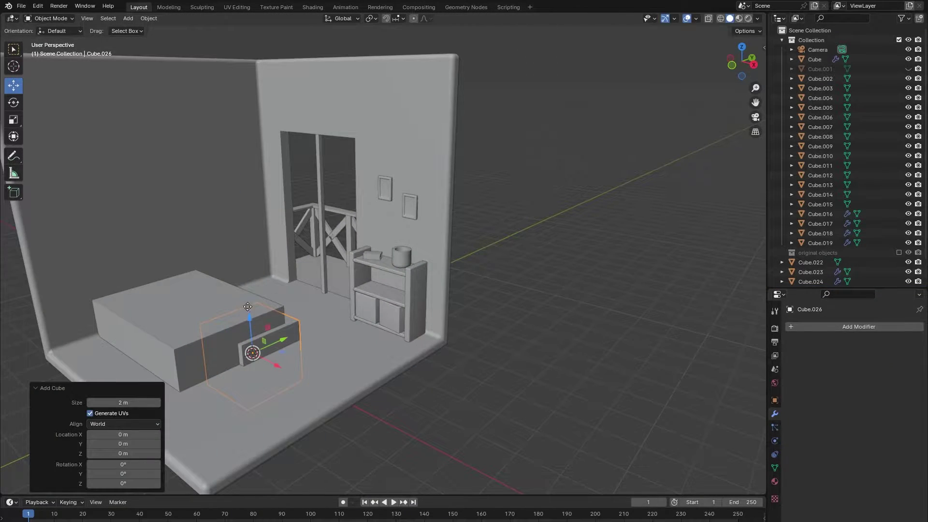
pyautogui.moveTo(250, 317); pyautogui.dragTo(240, 202)
pyautogui.moveTo(263, 245); pyautogui.dragTo(513, 323)
# Add a Subdivision Surface modifier with 2 viewport levels to the new cube and shade it auto smooth.
pyautogui.click(806, 326)
pyautogui.click(806, 327)
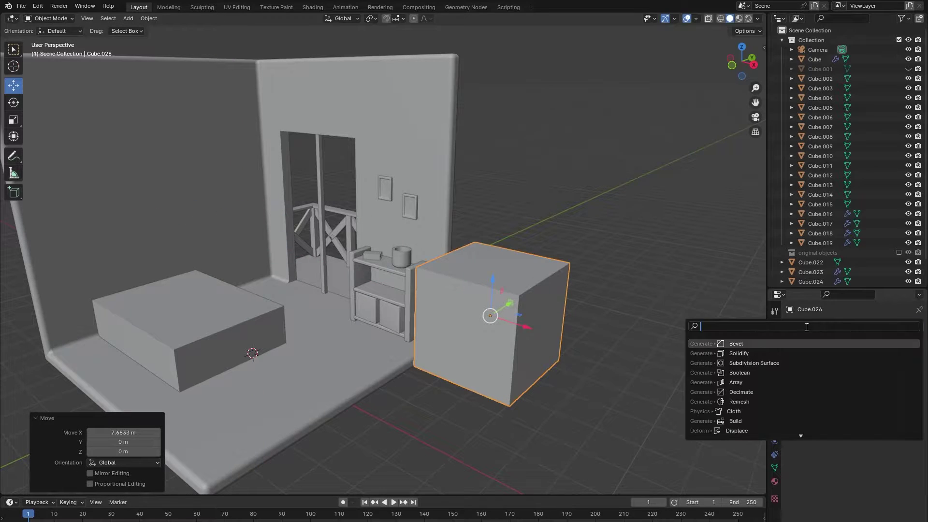
pyautogui.click(778, 363)
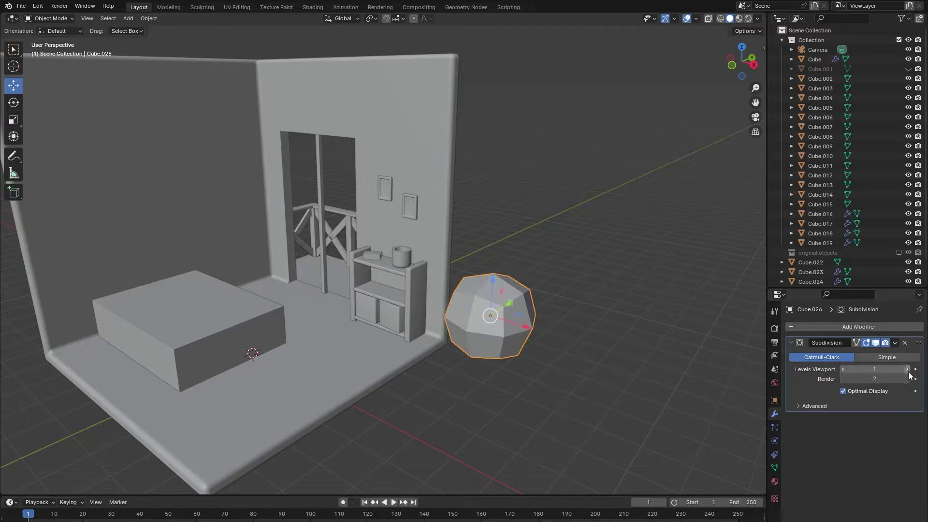
pyautogui.click(908, 372)
pyautogui.keyDown('shift'); pyautogui.moveTo(541, 310); pyautogui.dragTo(515, 270, button='middle'); pyautogui.keyUp('shift')
pyautogui.rightClick(475, 269)
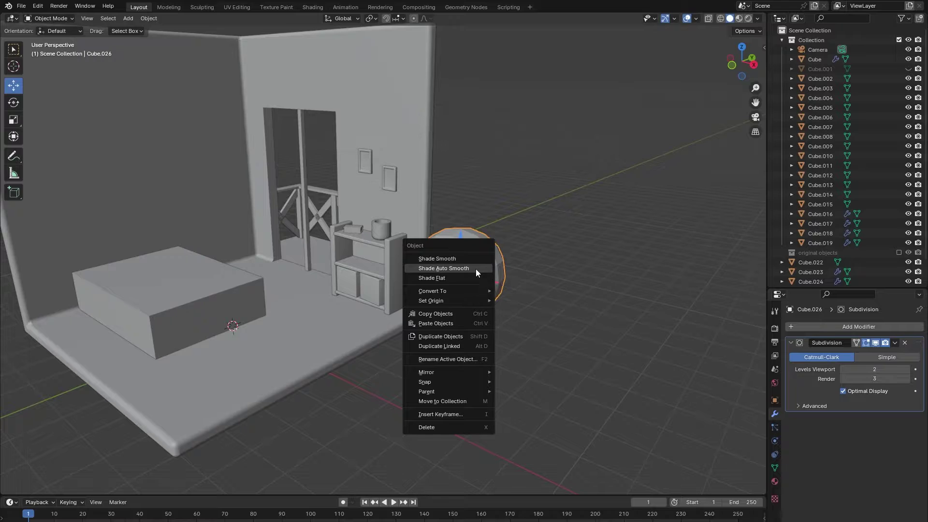
pyautogui.click(476, 268)
# Flatten the rounded cube by lowering its top face and add a centred loop cut across it.
pyautogui.press('Tab')
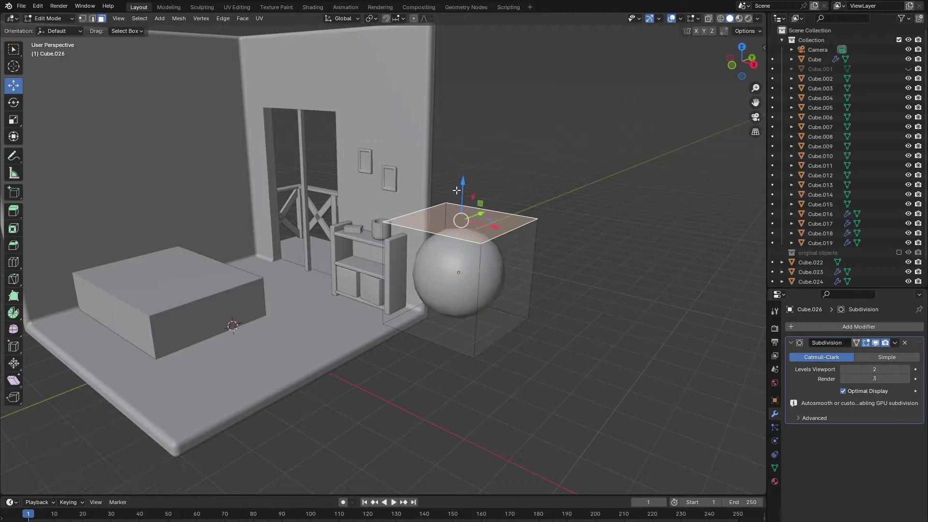
pyautogui.moveTo(456, 189); pyautogui.dragTo(433, 265)
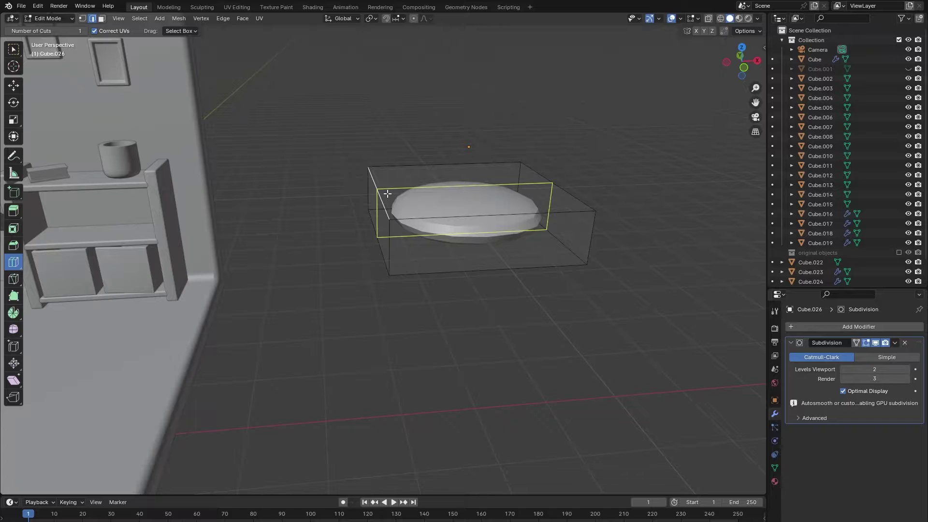
pyautogui.click(387, 195)
pyautogui.moveTo(387, 194); pyautogui.dragTo(220, 194, button='middle')
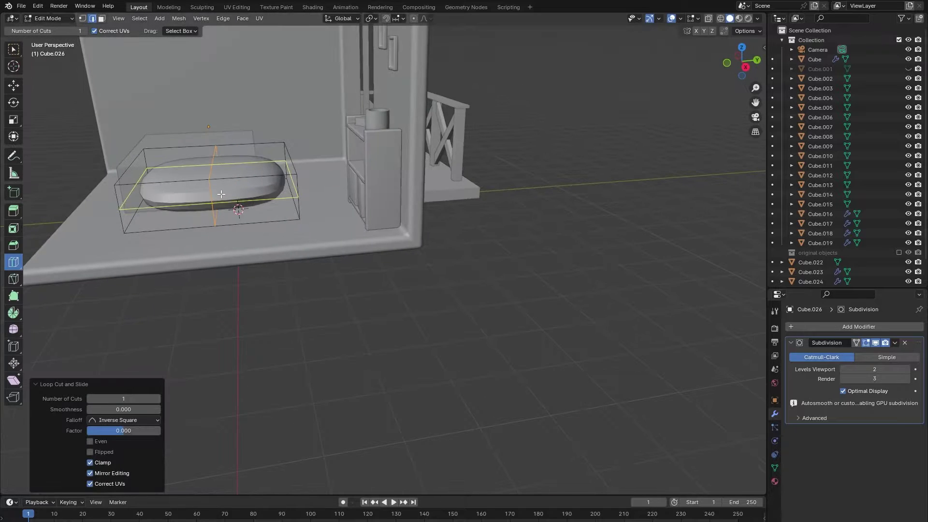
# Lower the flattened shape's centre edge loop about 0.25 m along Z.
pyautogui.click(16, 86)
pyautogui.keyDown('shift'); pyautogui.moveTo(151, 122); pyautogui.dragTo(262, 150, button='middle'); pyautogui.keyUp('shift')
pyautogui.scroll(2, 262, 150)
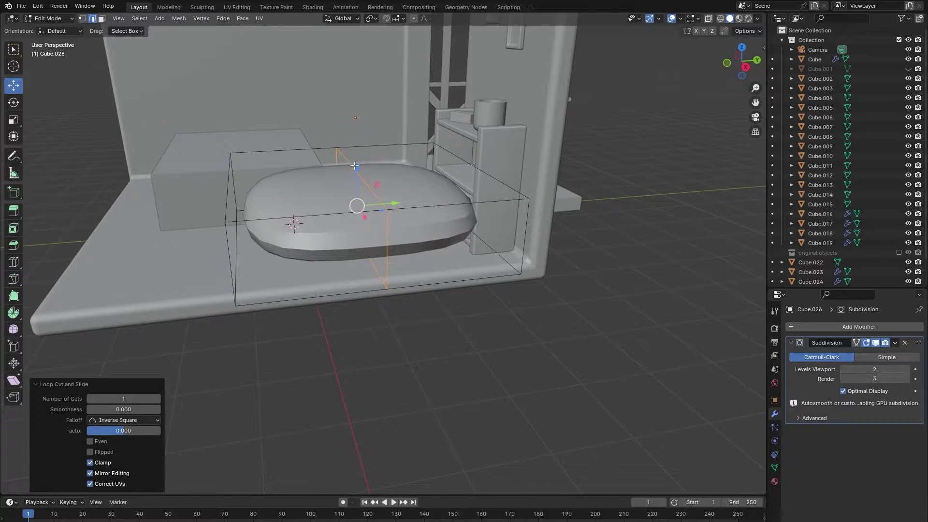
pyautogui.moveTo(355, 166); pyautogui.dragTo(353, 198)
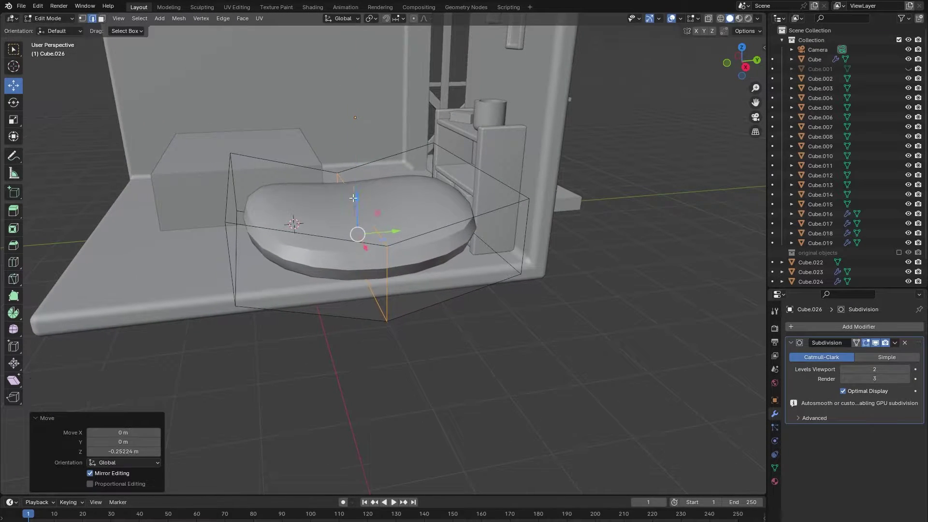
pyautogui.click(303, 86)
# Extrude the shape's two end faces about 1.18 m, scale them down into a leaf taper, and raise the Subdivision viewport level by one.
pyautogui.moveTo(426, 207); pyautogui.dragTo(526, 242, button='middle')
pyautogui.keyDown('shift'); pyautogui.click(441, 233); pyautogui.keyUp('shift')
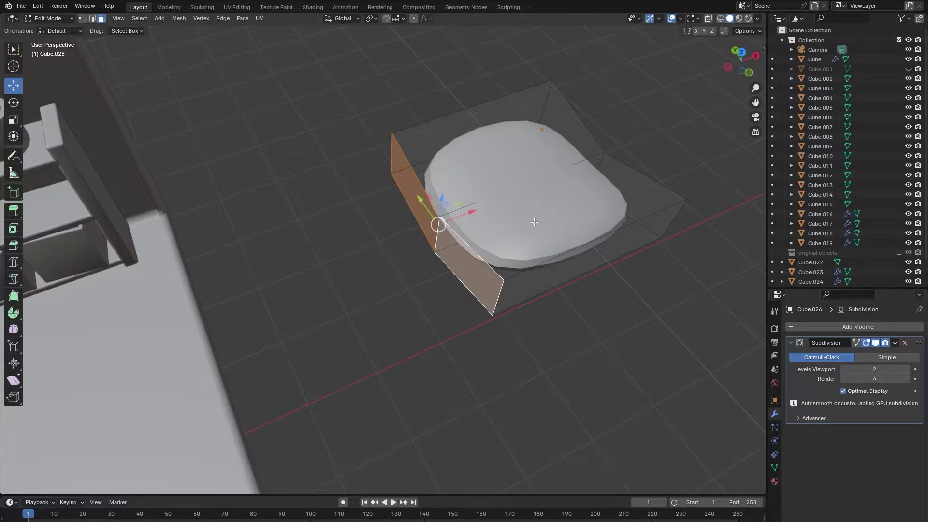
pyautogui.press('e')
pyautogui.click(431, 253)
pyautogui.press('s')
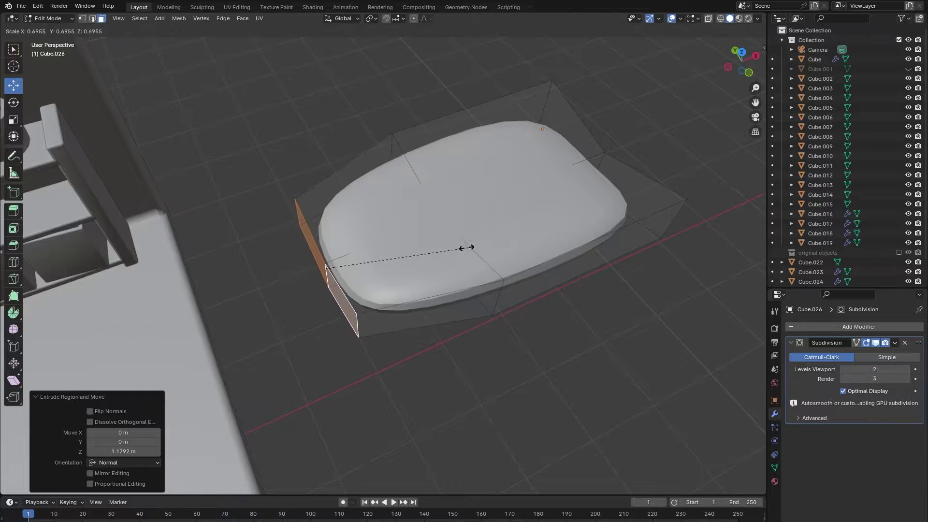
pyautogui.click(419, 254)
pyautogui.moveTo(419, 254); pyautogui.dragTo(300, 155, button='middle')
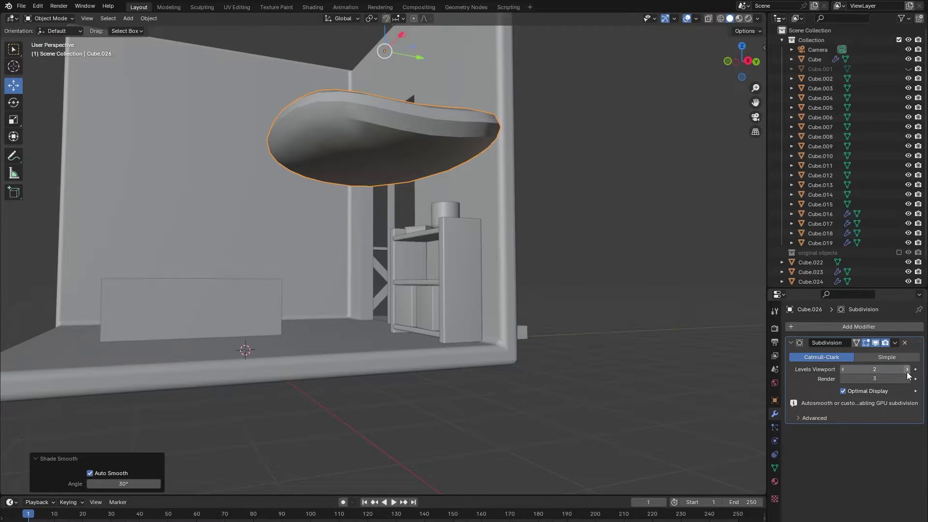
pyautogui.click(907, 369)
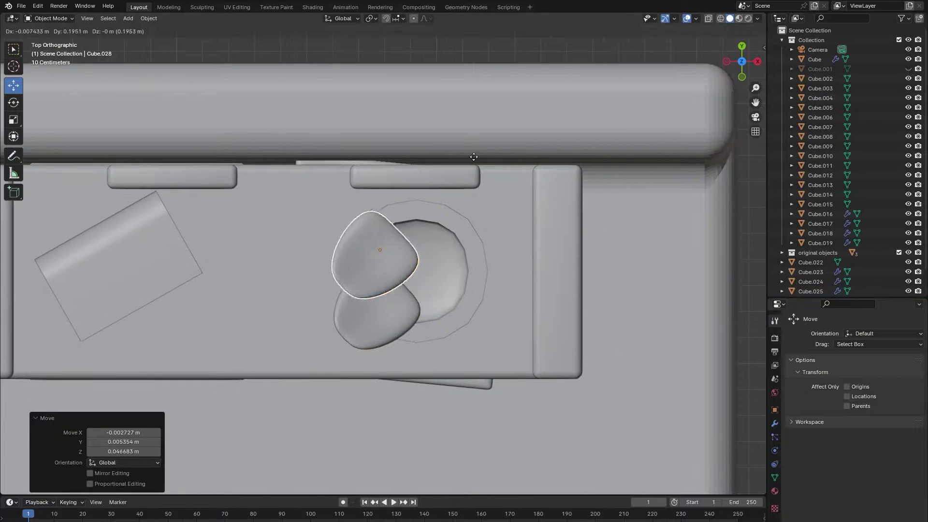
# Place a third linked leaf over the back of the pot's rim in top view, rotated to fan outward.
pyautogui.hotkey('alt', 'd')
pyautogui.click(450, 251)
pyautogui.press('r')
pyautogui.click(470, 278)
pyautogui.press('g')
pyautogui.click(439, 277)
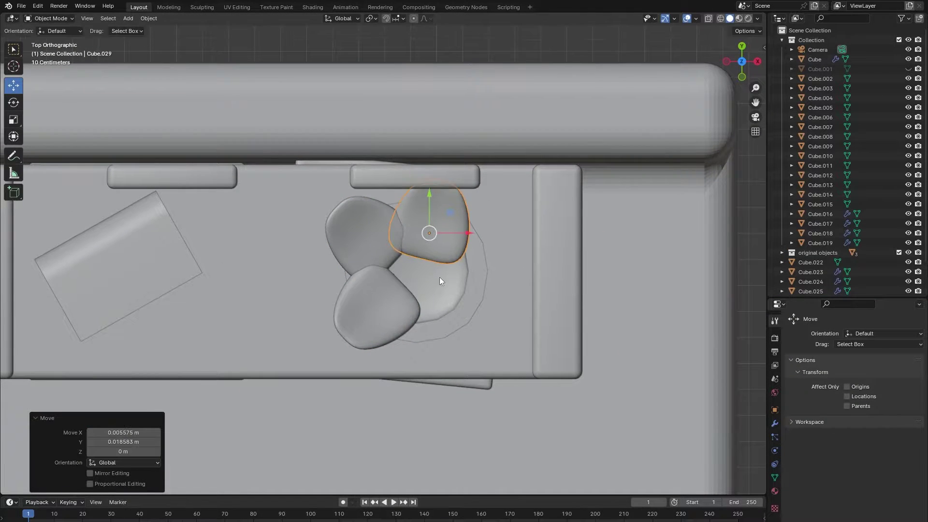
# Add and rotate more linked leaf duplicates to complete a ring of five around the pot.
pyautogui.hotkey('alt', 'd')
pyautogui.click(494, 327)
pyautogui.press('r')
pyautogui.click(512, 333)
pyautogui.press('g')
pyautogui.click(450, 297)
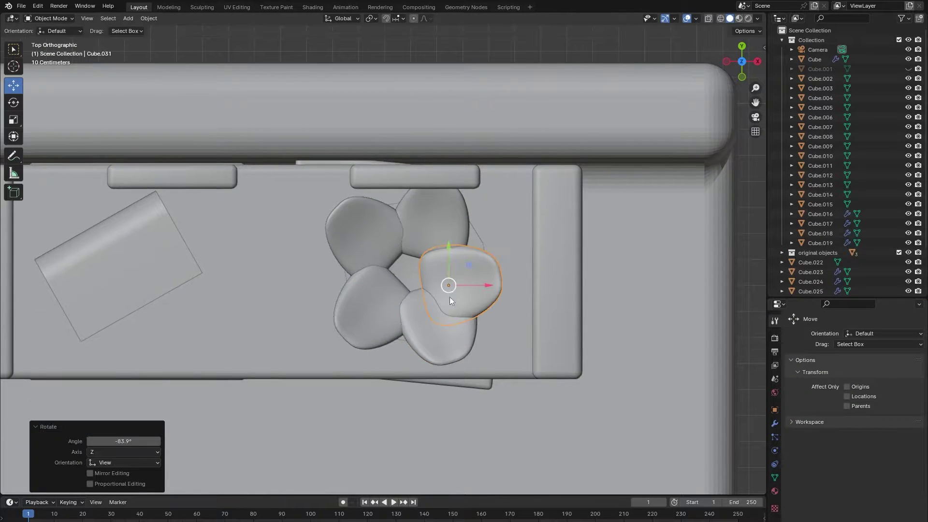
# Make a linked duplicate of one leaf and place it slightly above the outer ring.
pyautogui.moveTo(449, 296); pyautogui.dragTo(336, 221, button='middle')
pyautogui.click(336, 221)
pyautogui.hotkey('alt', 'd')
pyautogui.click(351, 202)
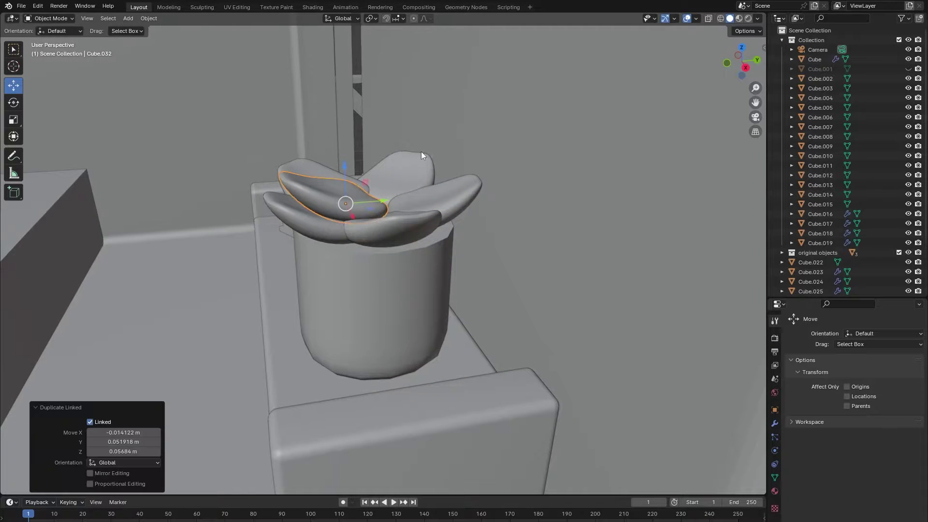
# Tilt the upper leaf about 8.22° around its local Y axis and turn it in top view.
pyautogui.click(15, 102)
pyautogui.moveTo(348, 172); pyautogui.dragTo(353, 173)
pyautogui.press('KP_7')
pyautogui.press('r')
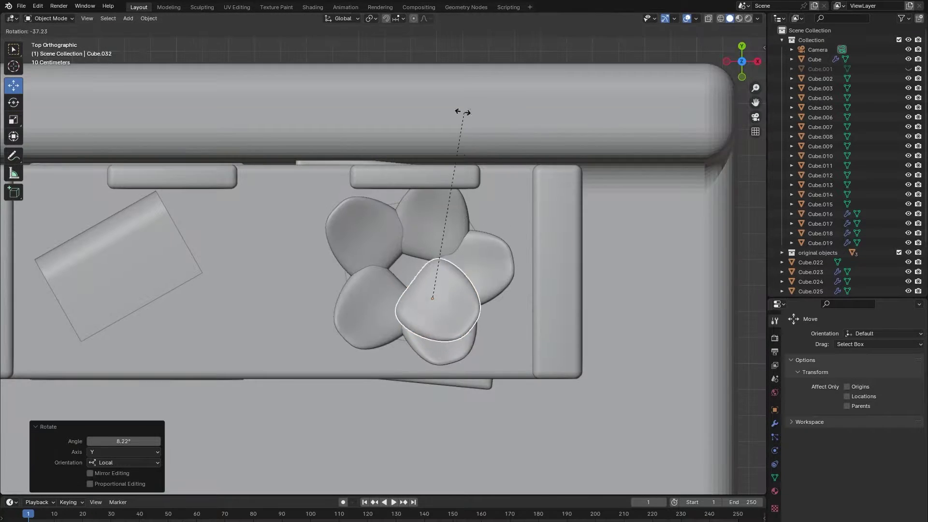
pyautogui.click(459, 108)
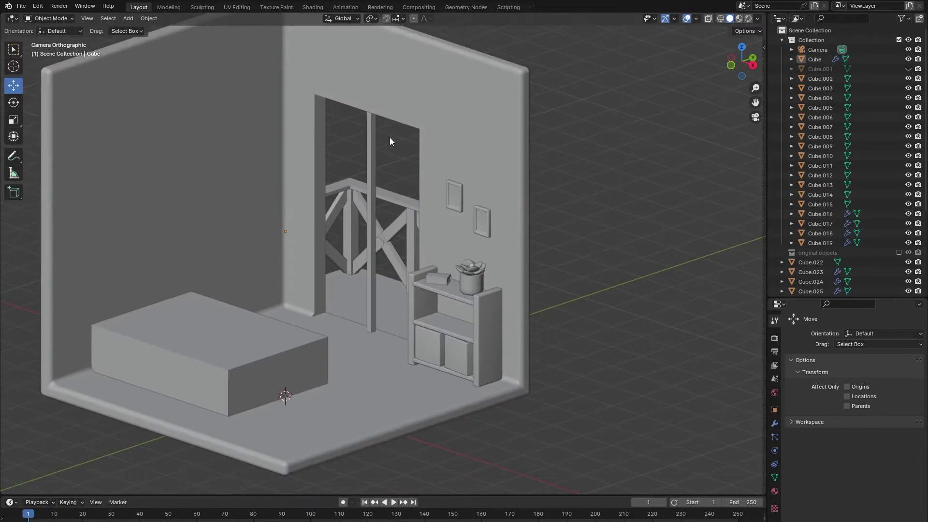
# Slant the outer edge of the wall behind the bed by moving its upper corner inward along Y.
pyautogui.scroll(-5, 389, 137)
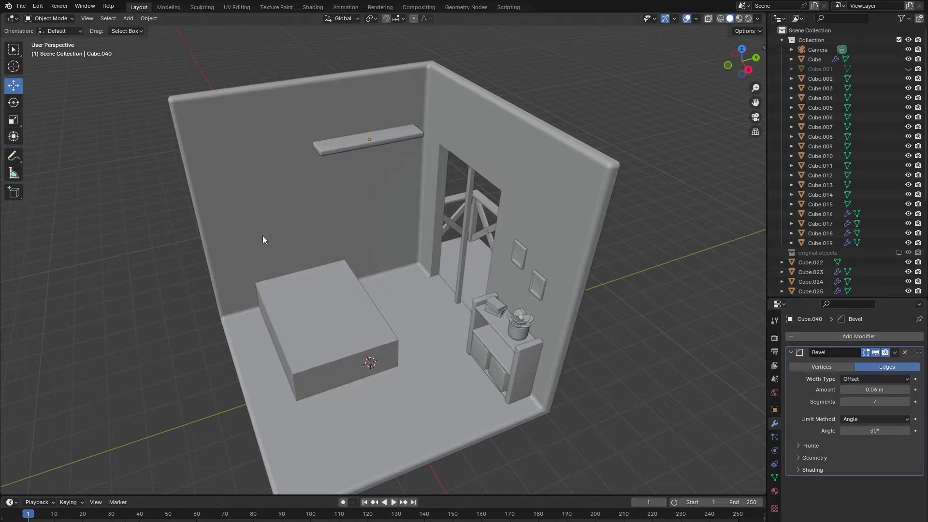
pyautogui.click(271, 229)
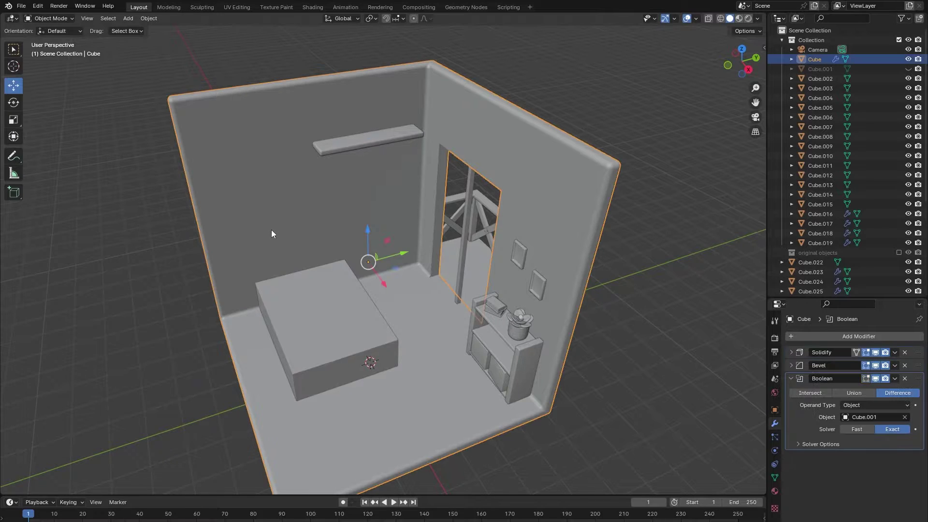
pyautogui.moveTo(271, 230); pyautogui.dragTo(249, 224, button='middle')
pyautogui.press('Tab')
pyautogui.moveTo(174, 68); pyautogui.dragTo(128, 50, button='middle')
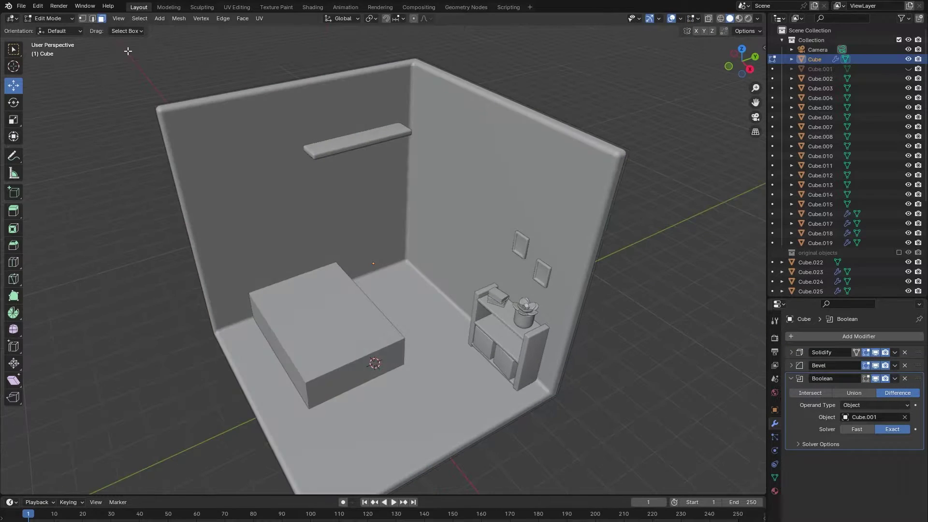
pyautogui.moveTo(184, 107); pyautogui.dragTo(270, 101)
pyautogui.moveTo(269, 101); pyautogui.dragTo(261, 83, button='middle')
pyautogui.press('Tab')
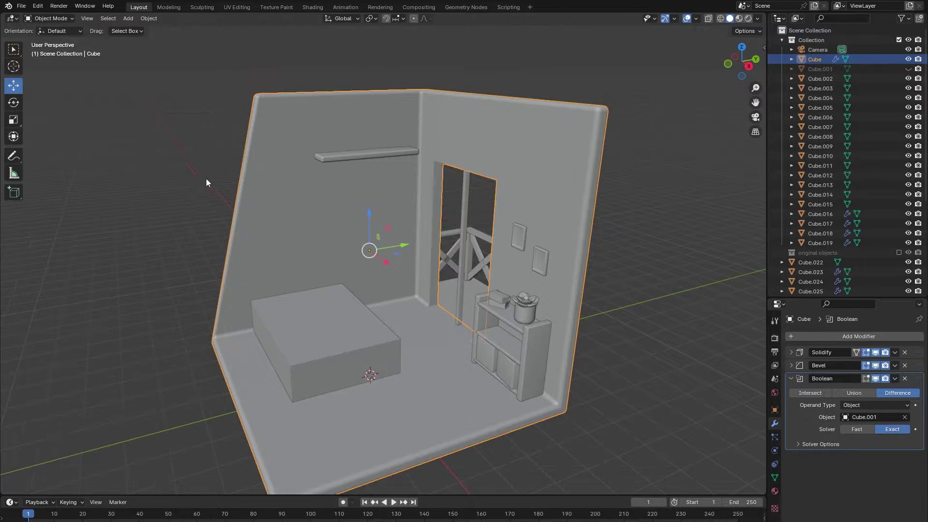
pyautogui.click(204, 181)
pyautogui.scroll(-2, 203, 185)
pyautogui.moveTo(203, 189)
pyautogui.mouseDown(button='middle')
pyautogui.moveTo(259, 189)
pyautogui.moveTo(196, 191)
pyautogui.mouseUp(button='middle')
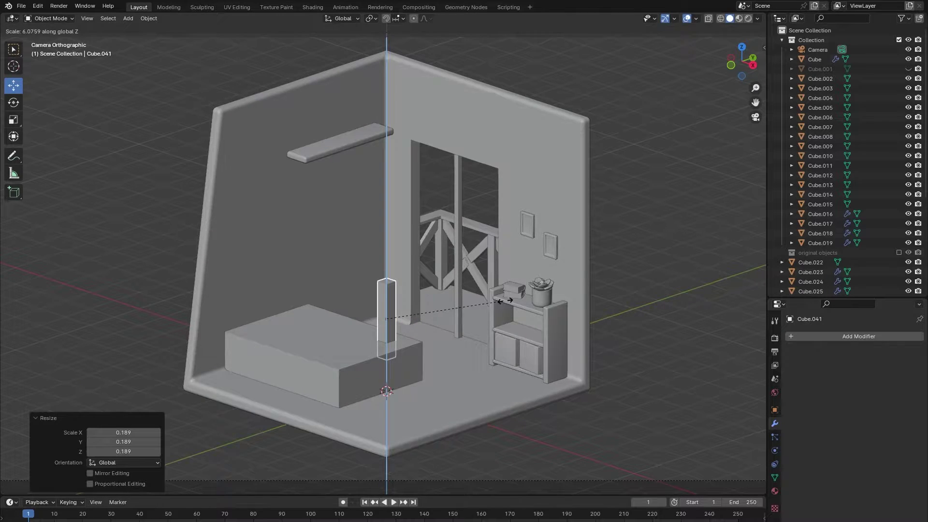
# Stretch the new small cube along Z into a bed post and inset its top face about 0.048 m.
pyautogui.click(506, 300)
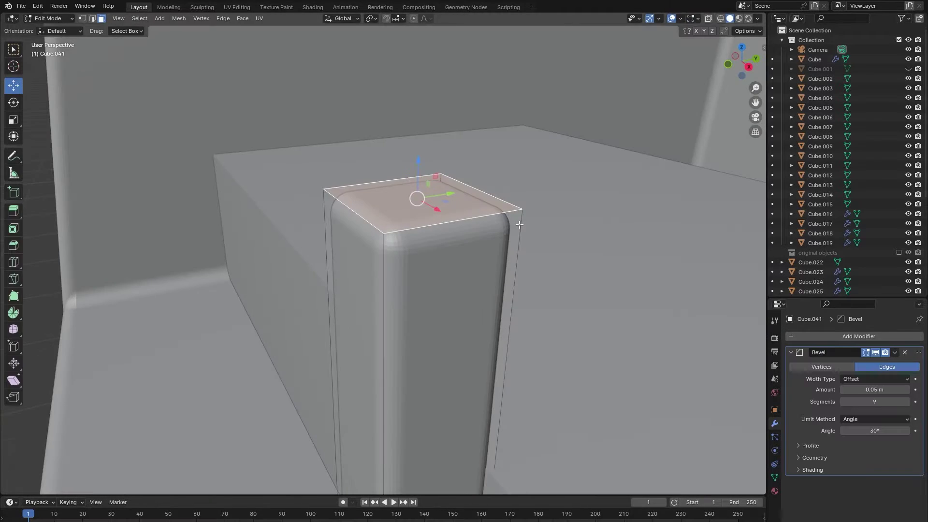
pyautogui.press('i')
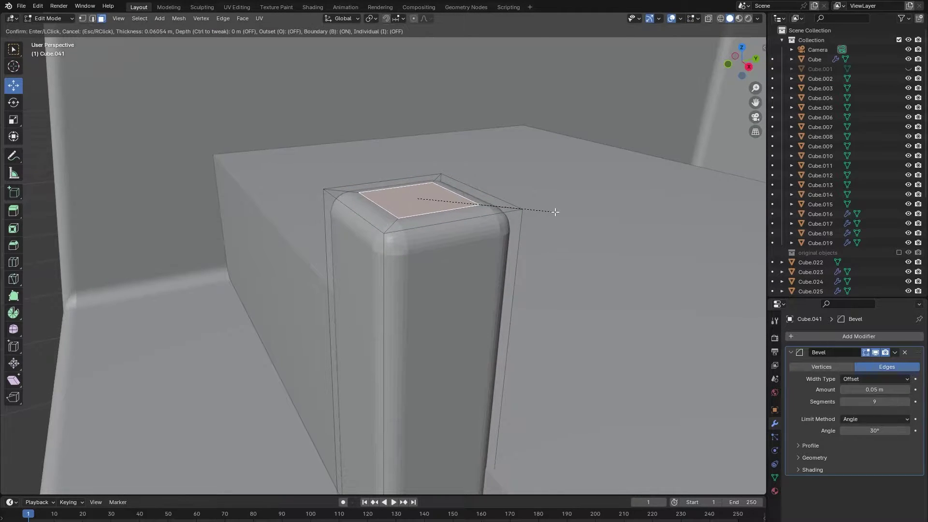
pyautogui.click(560, 213)
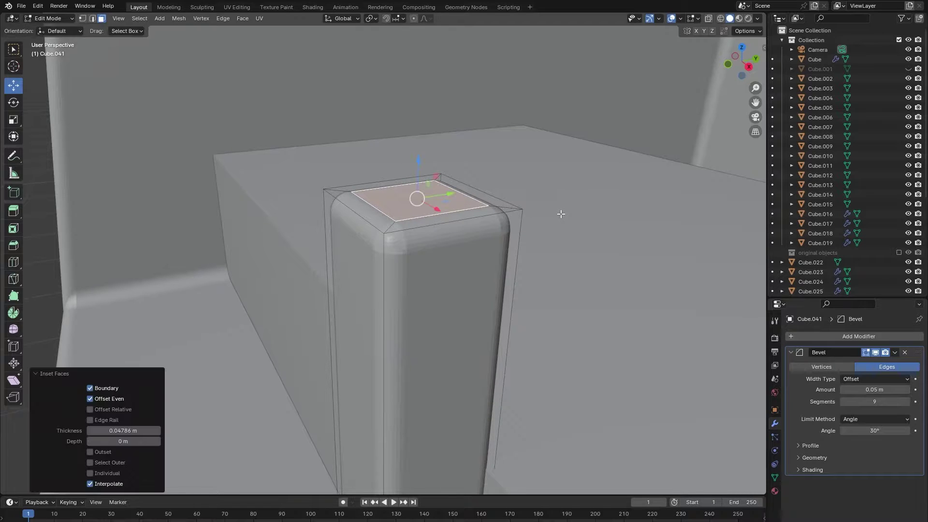
# Extrude the post's inset top face up about 0.06 m and shade the post auto smooth.
pyautogui.press('e')
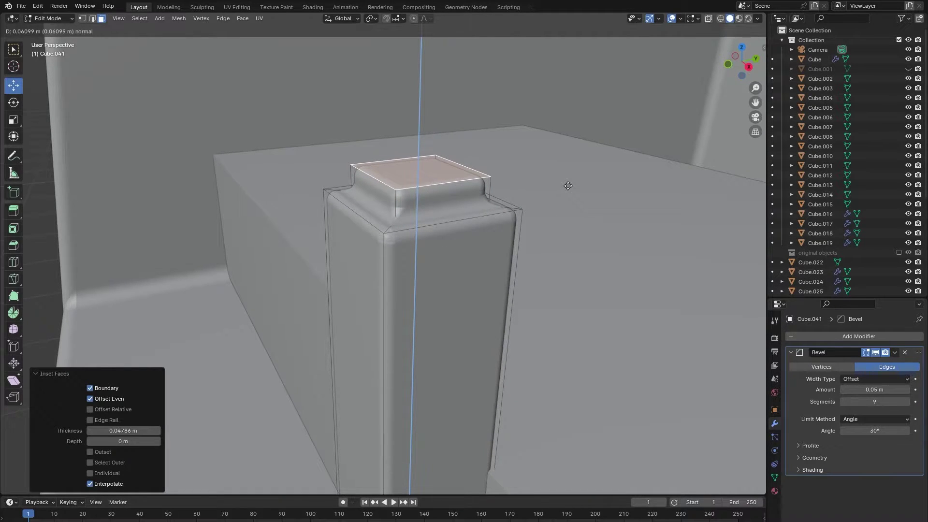
pyautogui.click(568, 186)
pyautogui.press('Tab')
pyautogui.rightClick(466, 249)
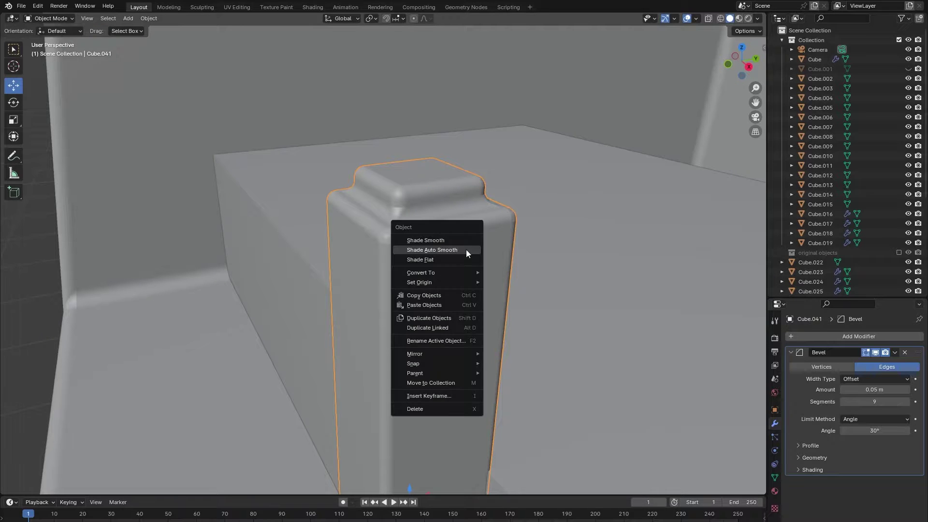
pyautogui.click(465, 250)
# Add a UV sphere, shade it smooth, and move it up and about -1.82 m along Y toward the post.
pyautogui.scroll(-5, 465, 250)
pyautogui.moveTo(415, 240); pyautogui.dragTo(273, 241, button='middle')
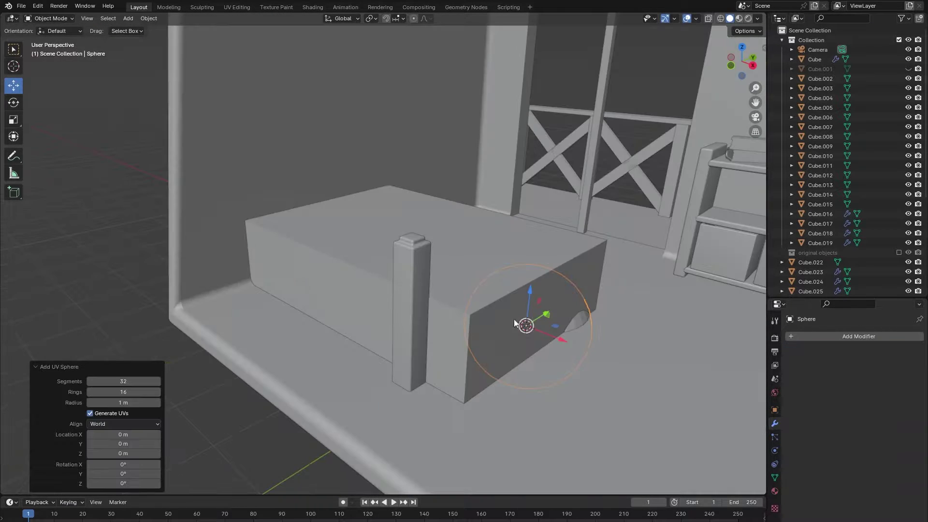
pyautogui.rightClick(535, 321)
pyautogui.click(535, 320)
pyautogui.moveTo(531, 304); pyautogui.dragTo(483, 208)
# Scale the sphere down in front view and seat it on top of the bed post.
pyautogui.click(731, 65)
pyautogui.press('s')
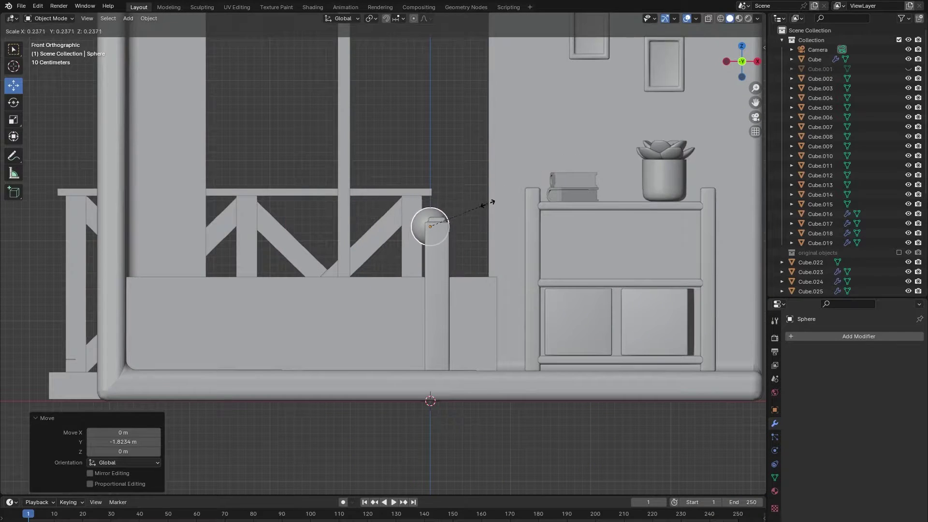
pyautogui.click(448, 220)
pyautogui.press('g')
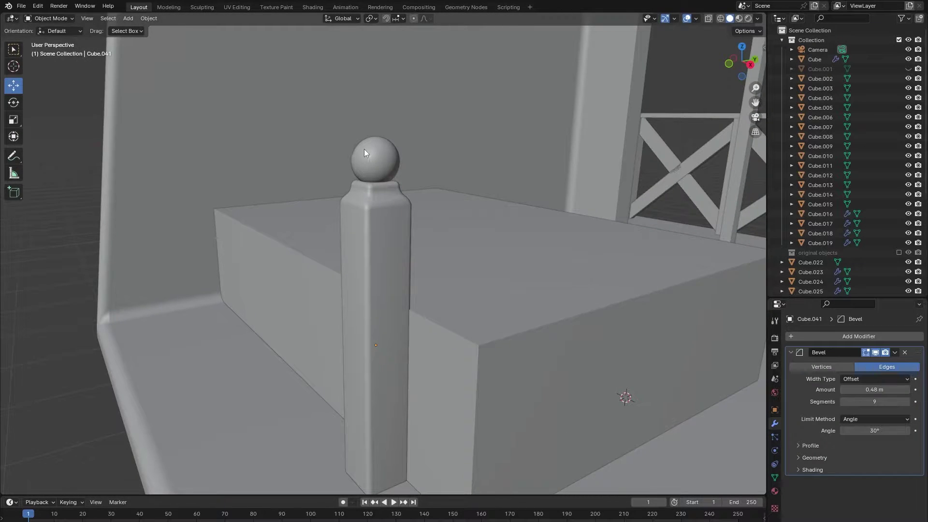
# Select the band of faces around the lower middle of the bed-post sphere, extrude it, and scale it outward into a raised ring.
pyautogui.click(364, 150)
pyautogui.press('Tab')
pyautogui.keyDown('shift'); pyautogui.moveTo(402, 152); pyautogui.dragTo(416, 198, button='middle'); pyautogui.keyUp('shift')
pyautogui.scroll(3, 418, 198)
pyautogui.click(532, 162)
pyautogui.moveTo(532, 161); pyautogui.dragTo(467, 154, button='middle')
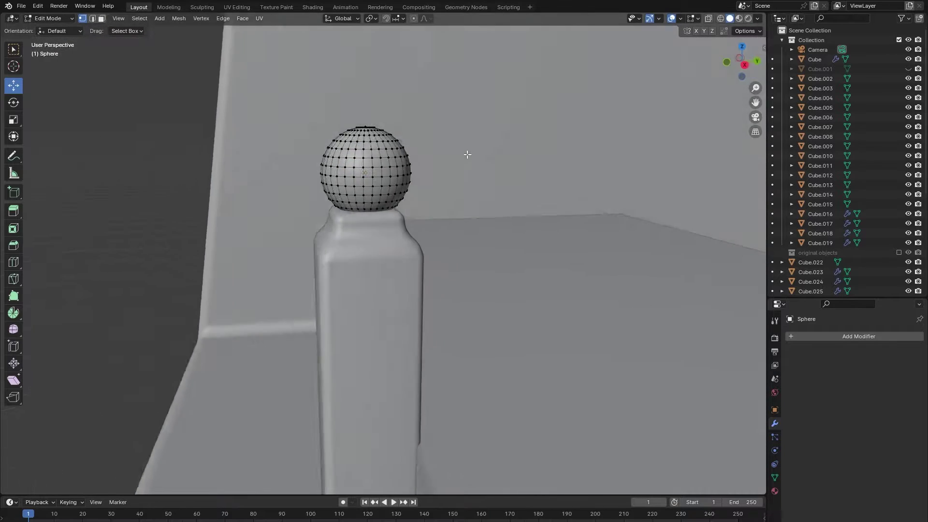
pyautogui.press('e')
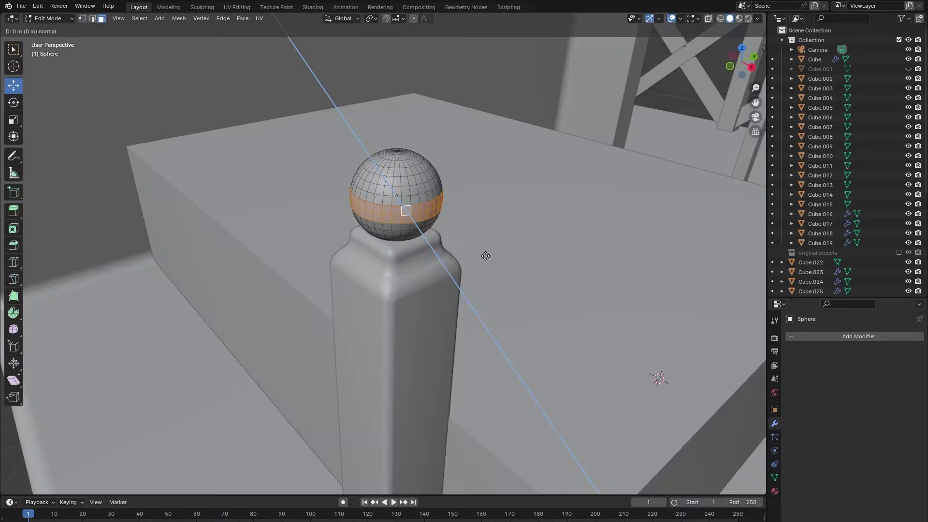
pyautogui.rightClick(485, 256)
pyautogui.press('s')
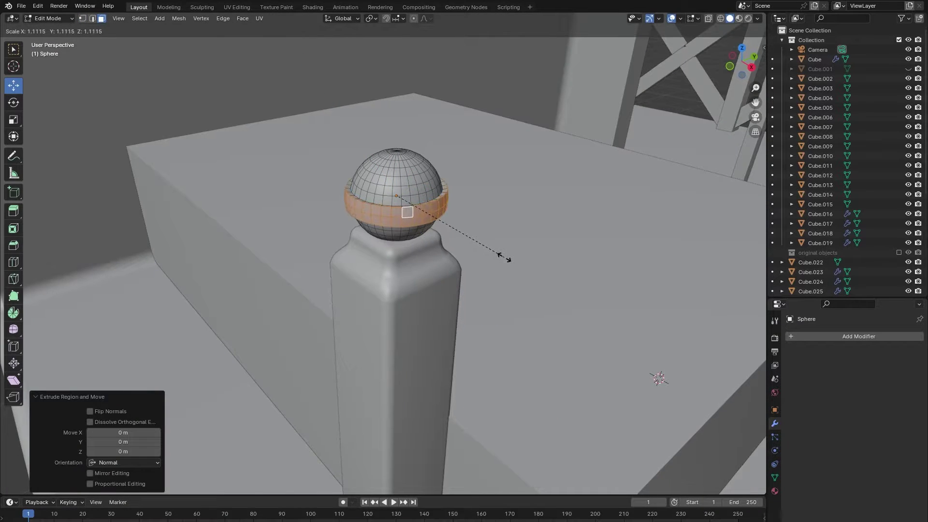
pyautogui.click(509, 259)
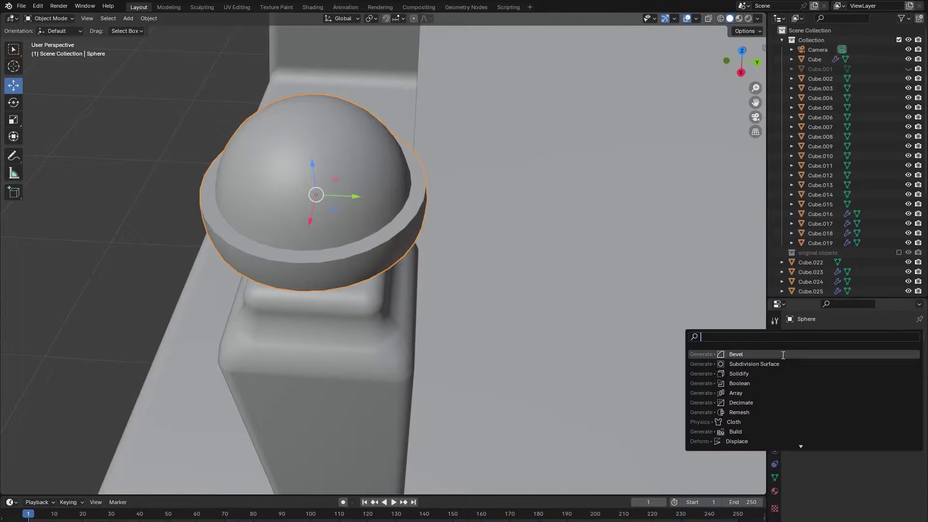
# Add a Bevel modifier to the ringed sphere with 7 segments and an amount of 0.18 m.
pyautogui.click(775, 360)
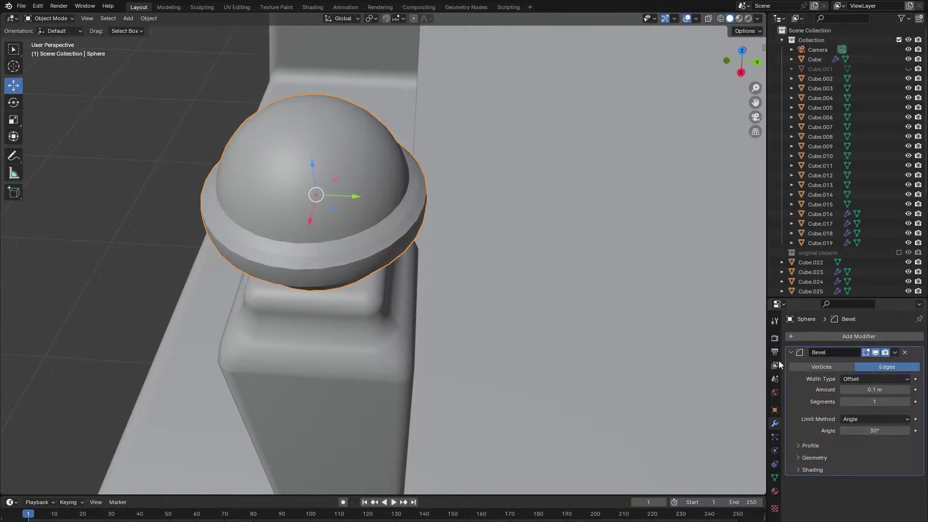
pyautogui.moveTo(868, 401); pyautogui.dragTo(887, 389)
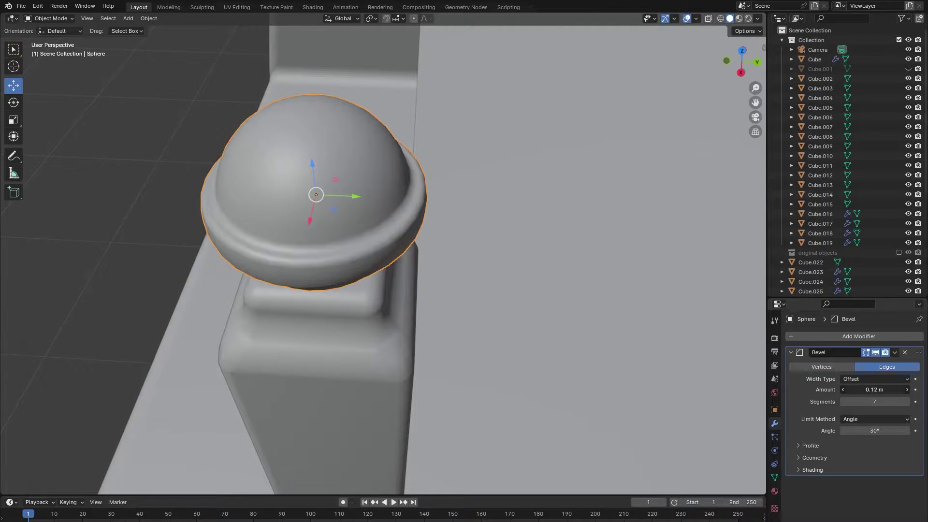
pyautogui.scroll(-5, 389, 228)
pyautogui.moveTo(389, 228); pyautogui.dragTo(362, 186, button='middle')
pyautogui.click(208, 134)
pyautogui.scroll(-6, 221, 169)
pyautogui.moveTo(221, 173); pyautogui.dragTo(409, 245, button='middle')
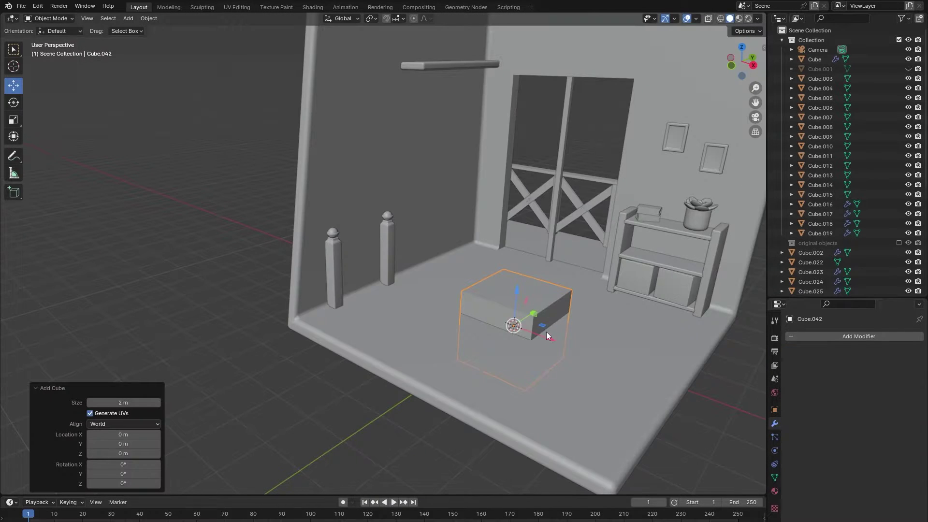
# Move the new cube along X and about -1.88 m along Y between the bed posts, thin it along X, and scale it to about 0.8.
pyautogui.press('g')
pyautogui.press('x')
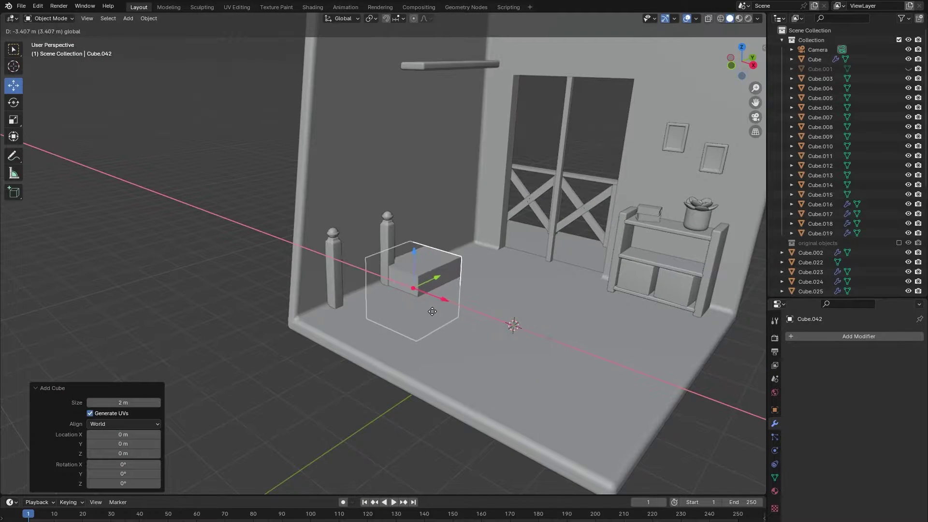
pyautogui.click(516, 289)
pyautogui.press('s')
pyautogui.press('x')
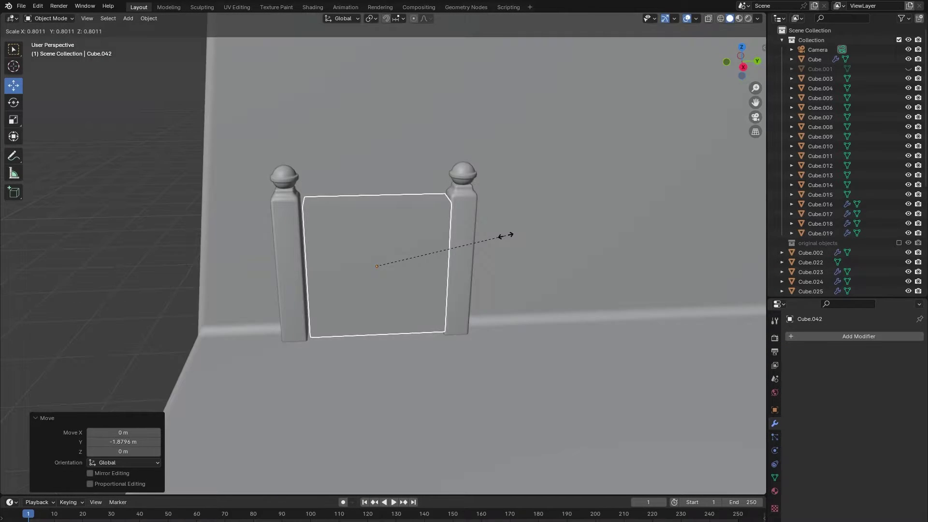
pyautogui.click(416, 210)
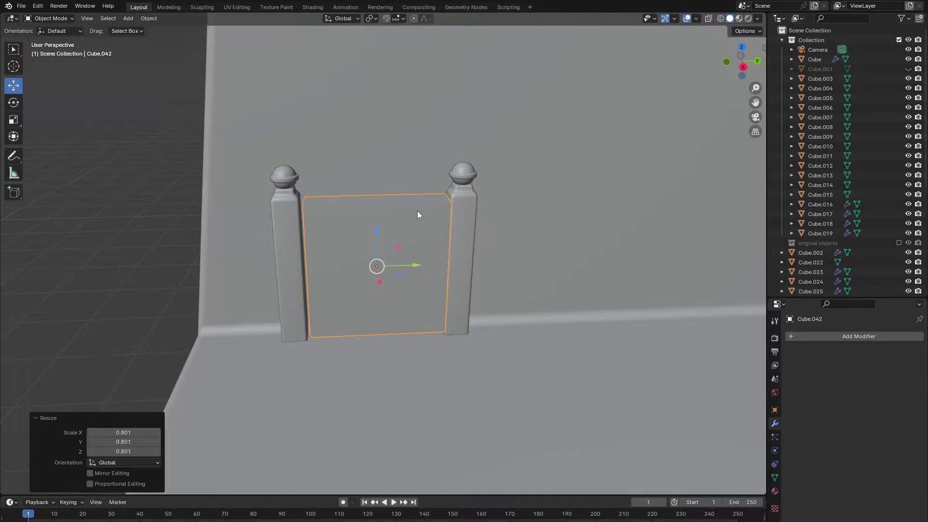
# Add a single centred vertical loop cut to the headboard panel and switch to vertex selection.
pyautogui.moveTo(416, 211); pyautogui.dragTo(708, 57, button='middle')
pyautogui.press('Tab')
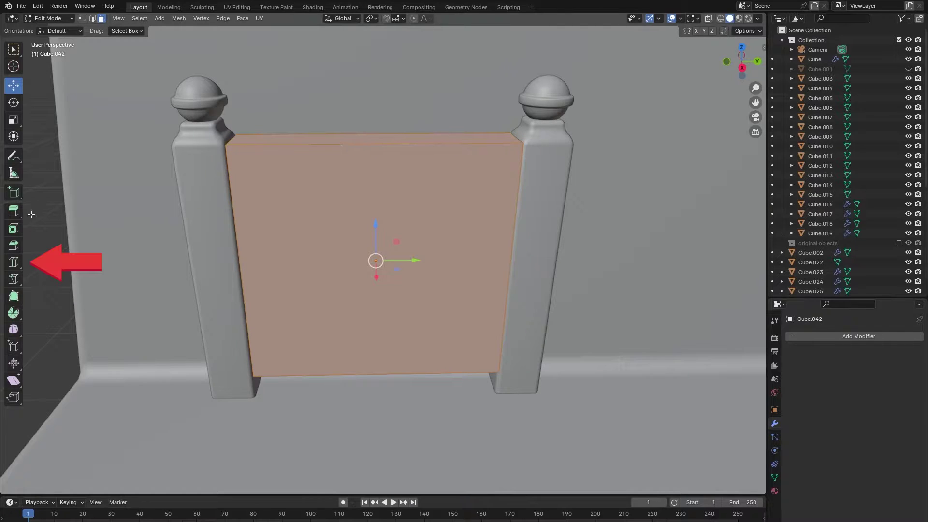
pyautogui.click(13, 261)
pyautogui.click(350, 142)
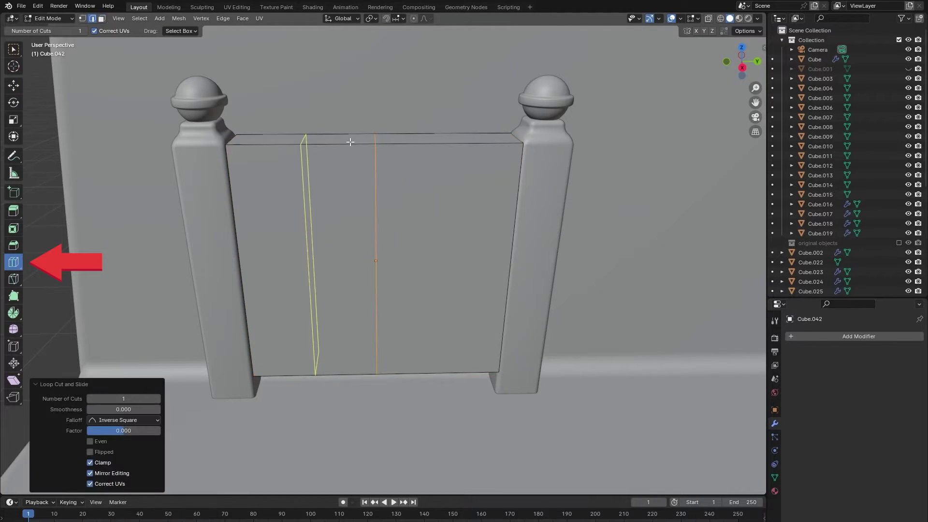
pyautogui.click(14, 89)
pyautogui.click(82, 19)
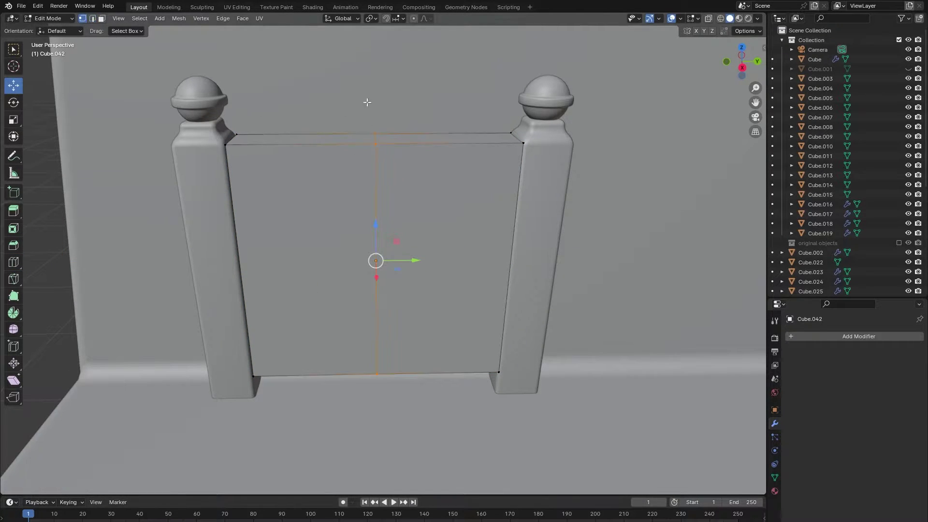
# Raise the headboard's top middle vertices about 0.22 m along Z and bevel them into a rounded arch.
pyautogui.moveTo(376, 112); pyautogui.dragTo(378, 28)
pyautogui.moveTo(478, 106); pyautogui.dragTo(469, 94, button='middle')
pyautogui.hotkey('ctrl', 'b')
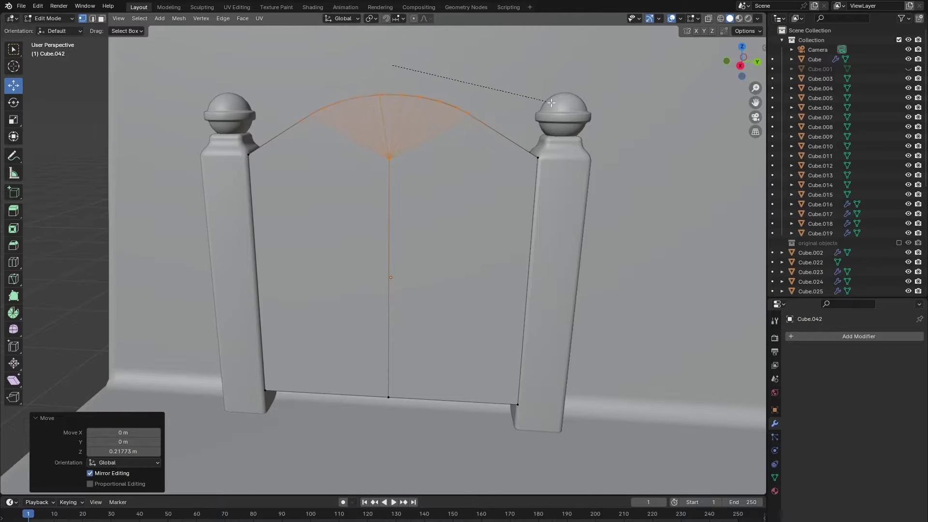
pyautogui.click(598, 118)
pyautogui.press('Tab')
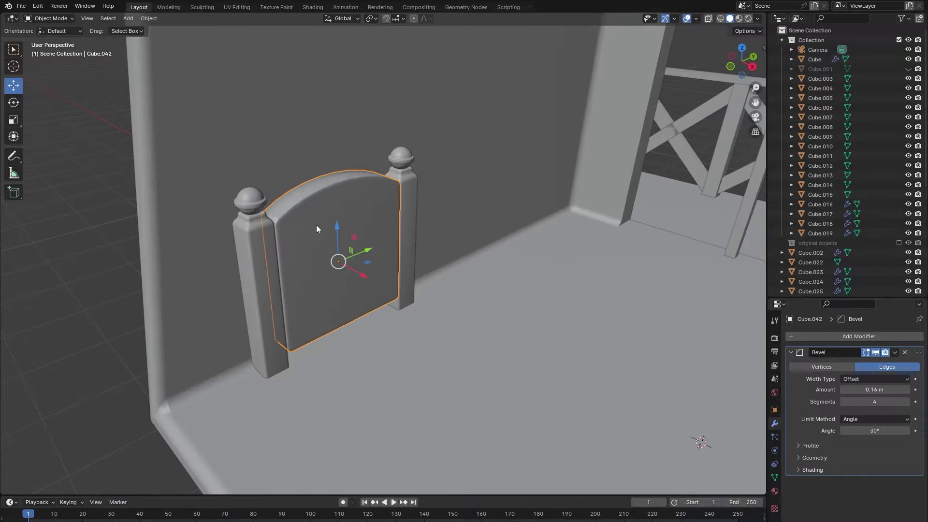
# Duplicate the headboard's arched top as a separate piece and move it about -1.08 m along X into the headboard.
pyautogui.hotkey('shift', 'd')
pyautogui.rightClick(317, 225)
pyautogui.press('g')
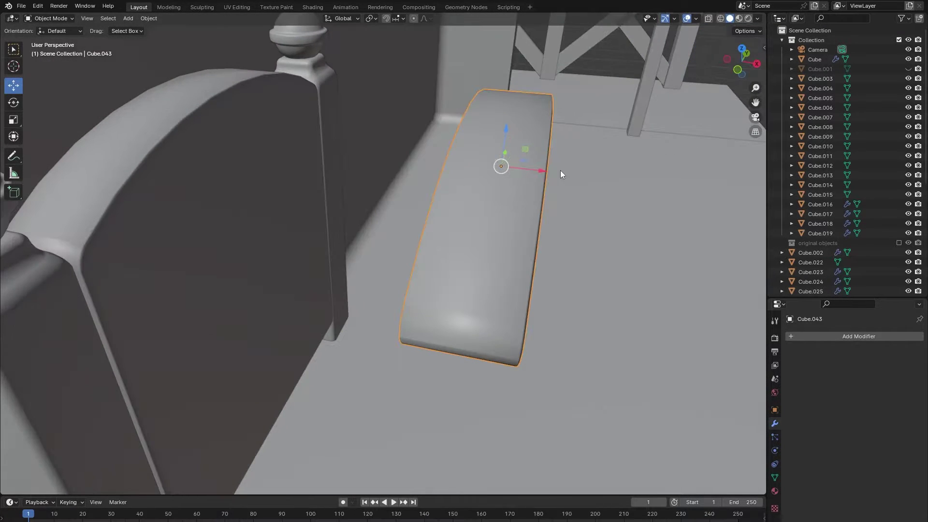
pyautogui.press('g')
pyautogui.press('x')
pyautogui.moveTo(358, 150); pyautogui.dragTo(244, 138)
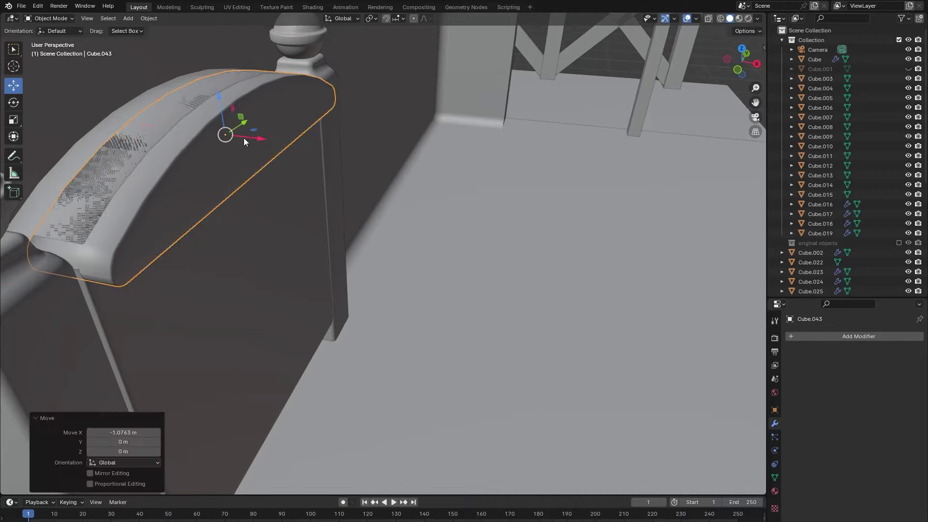
# In right view, scale the arch piece down and lower it about 0.075 m inside the headboard's top.
pyautogui.click(756, 63)
pyautogui.moveTo(752, 88); pyautogui.dragTo(593, 167)
pyautogui.press('s')
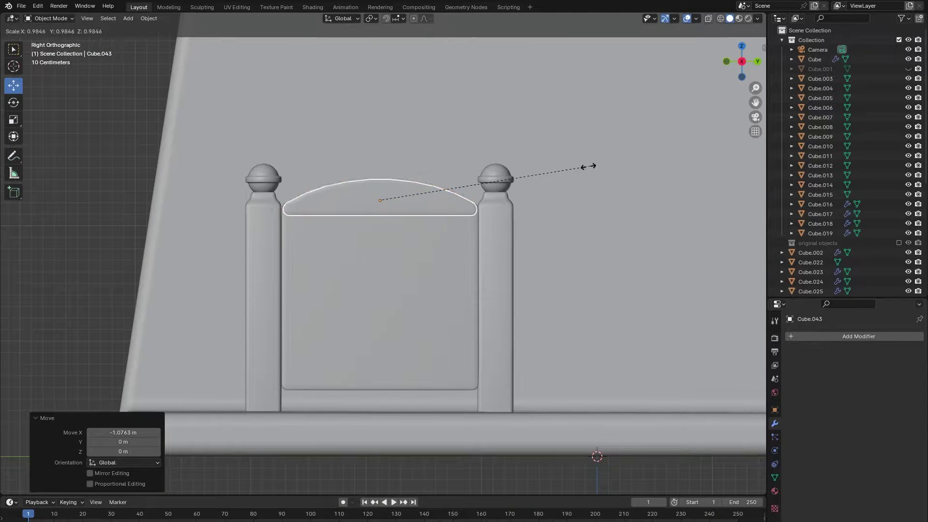
pyautogui.click(531, 180)
pyautogui.press('g')
pyautogui.press('z')
pyautogui.click(512, 182)
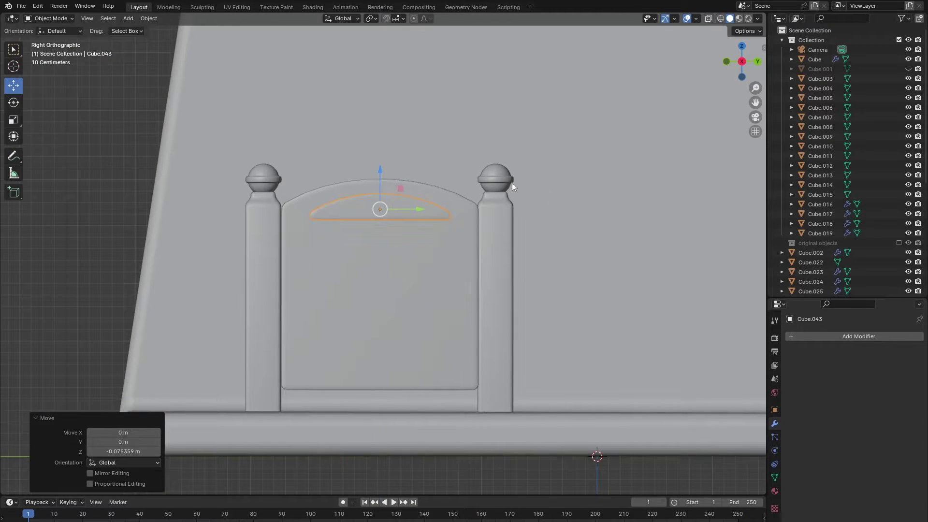
# Narrow the arch piece along Y to about 0.66 of its width.
pyautogui.press('s')
pyautogui.press('y')
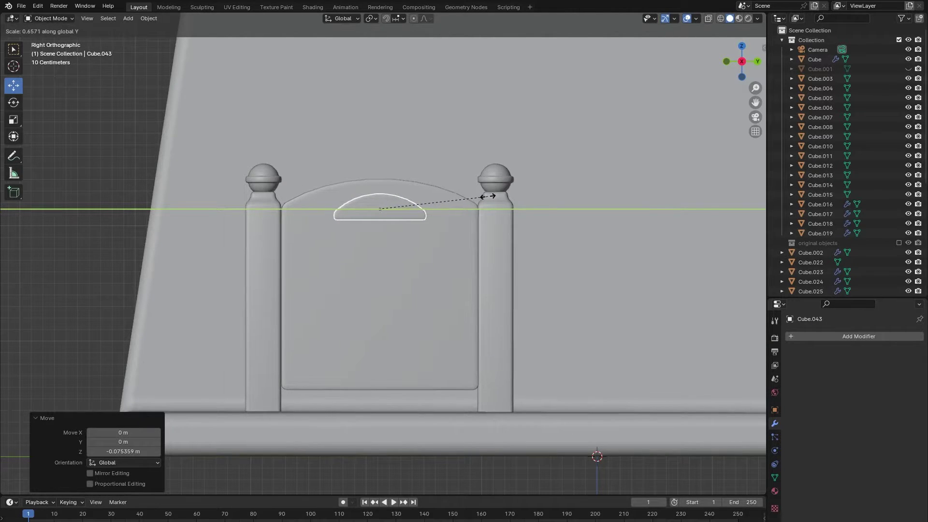
pyautogui.click(483, 194)
# Stretch the arch piece 1.874 times along X and cut it through the headboard with a Boolean Difference.
pyautogui.moveTo(484, 194); pyautogui.dragTo(513, 249, button='middle')
pyautogui.press('s')
pyautogui.press('x')
pyautogui.click(716, 266)
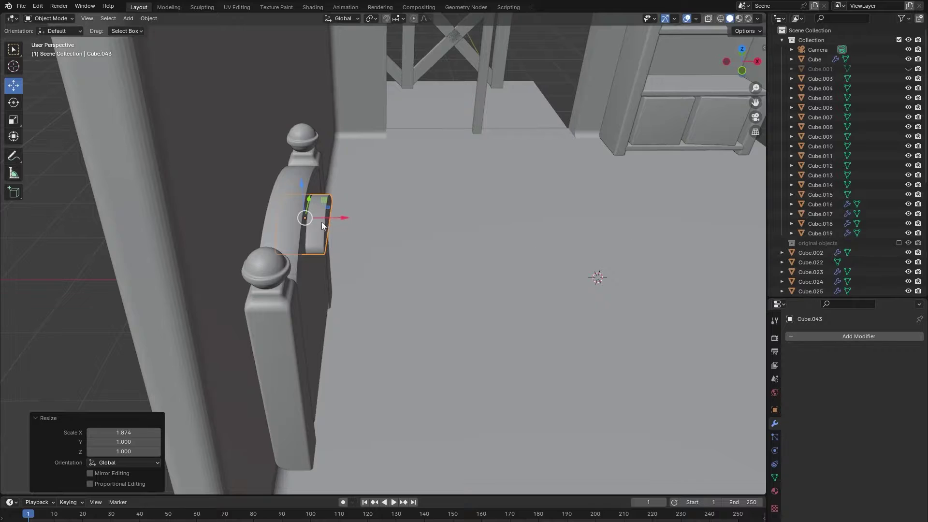
pyautogui.press('g')
pyautogui.press('x')
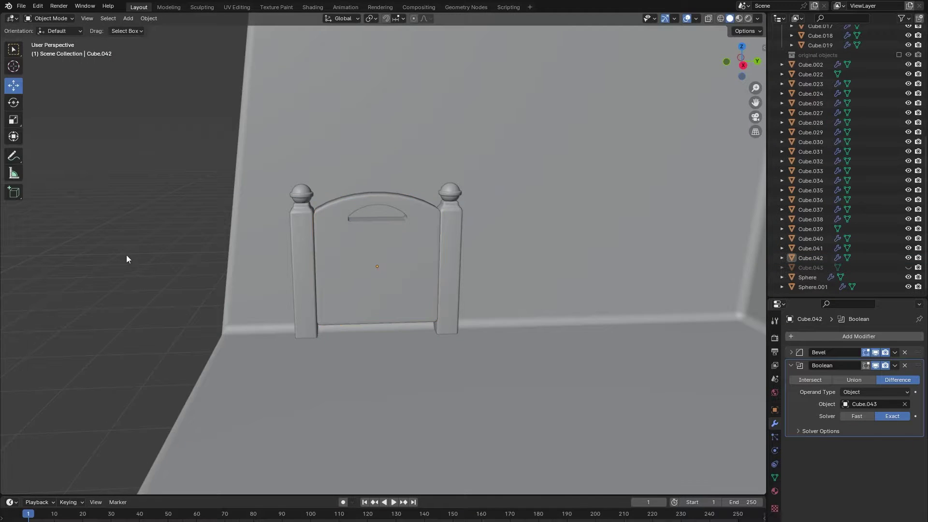
# Duplicate the headboard along X to the foot of the mattress base and remove the copy's Boolean modifier.
pyautogui.moveTo(126, 254); pyautogui.dragTo(88, 250, button='middle')
pyautogui.scroll(-4, 88, 249)
pyautogui.moveTo(370, 259); pyautogui.dragTo(317, 256, button='middle')
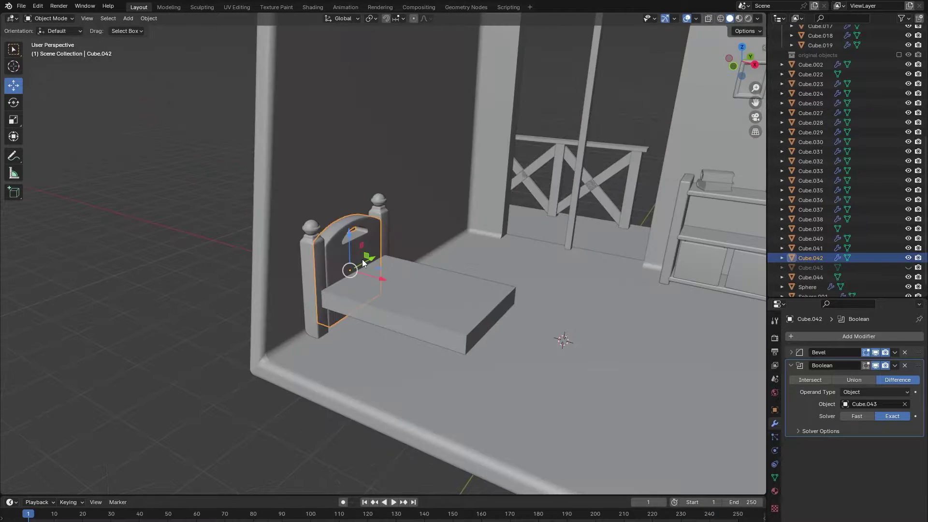
pyautogui.hotkey('alt', 'd')
pyautogui.rightClick(361, 259)
pyautogui.moveTo(377, 277); pyautogui.dragTo(538, 327)
pyautogui.click(905, 365)
pyautogui.moveTo(541, 294); pyautogui.dragTo(564, 291, button='middle')
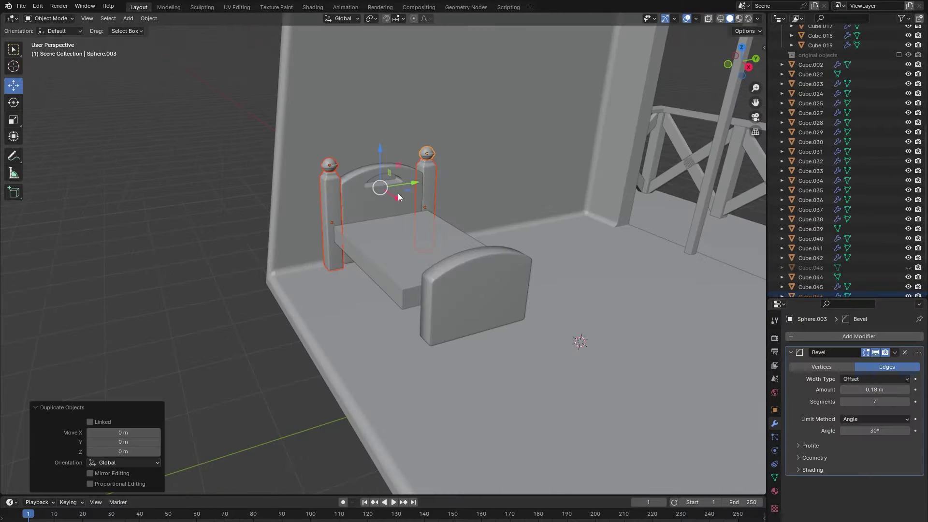
# Move the duplicated ball-topped posts along X to both sides of the footboard and refine the placement in top view.
pyautogui.moveTo(399, 194); pyautogui.dragTo(479, 260)
pyautogui.press('KP_7')
pyautogui.click(605, 232)
pyautogui.moveTo(625, 211); pyautogui.dragTo(601, 211)
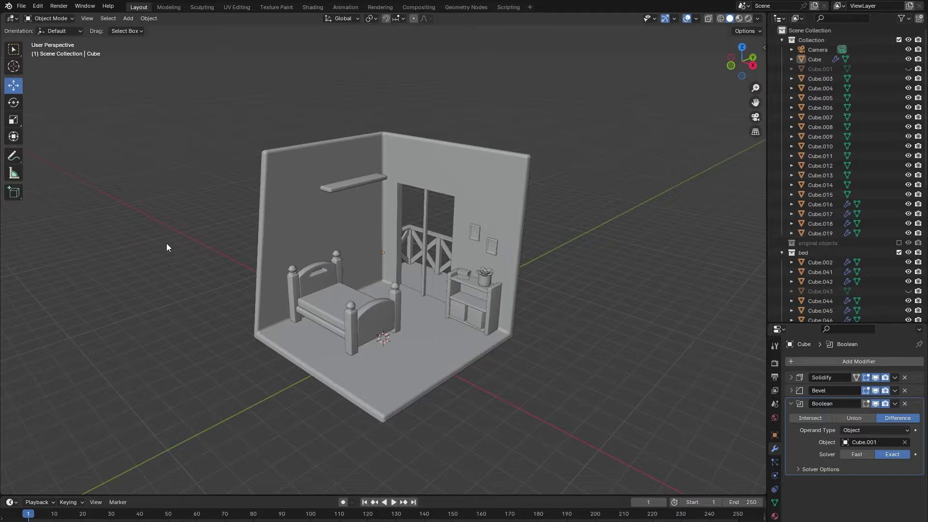
# Add a 2 m cube, raise it about 2.2 m along Z, and move it about 3.5 m along X.
pyautogui.scroll(2, 166, 242)
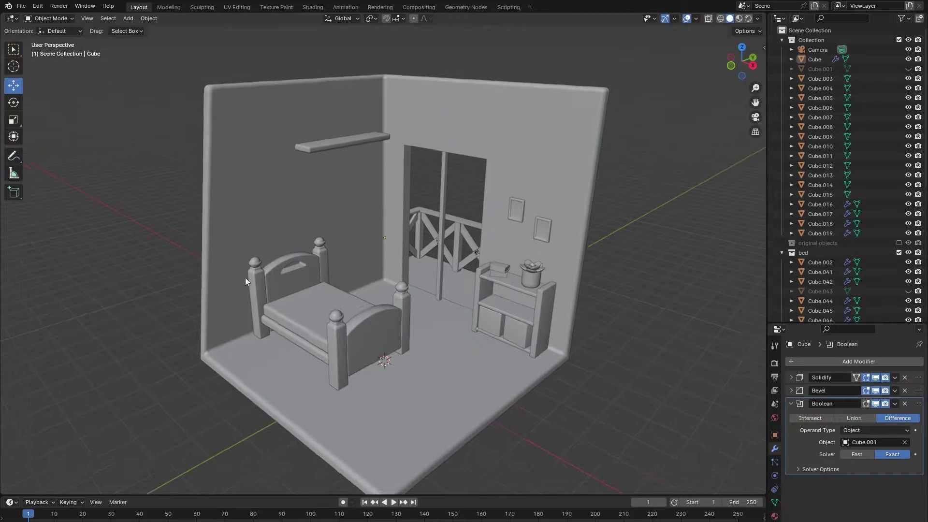
pyautogui.scroll(1, 245, 277)
pyautogui.hotkey('shift', 'a')
pyautogui.moveTo(252, 256)
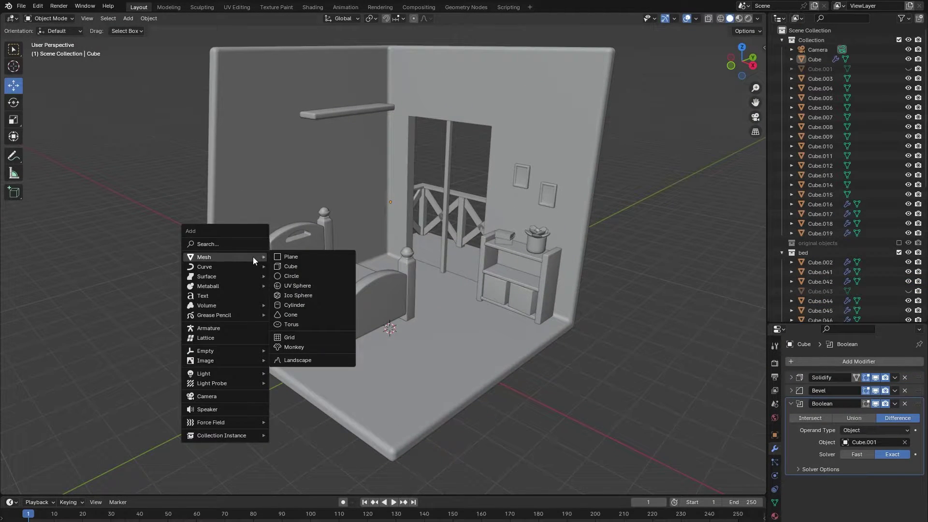
pyautogui.click(286, 267)
pyautogui.moveTo(382, 302); pyautogui.dragTo(381, 234)
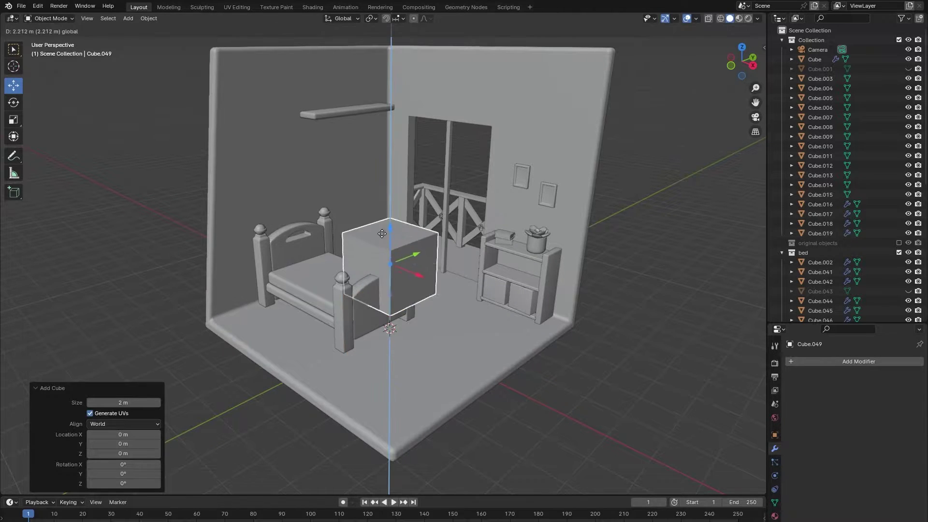
# Scale the cube to 0.295, flatten it along Z to 0.285, and stretch it along Y into a floor plank.
pyautogui.press('s')
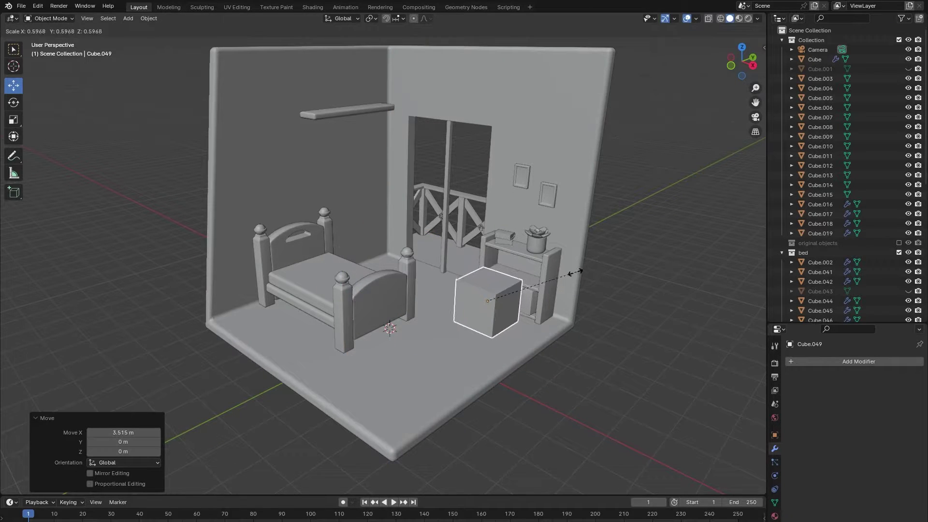
pyautogui.click(529, 284)
pyautogui.press('s')
pyautogui.press('z')
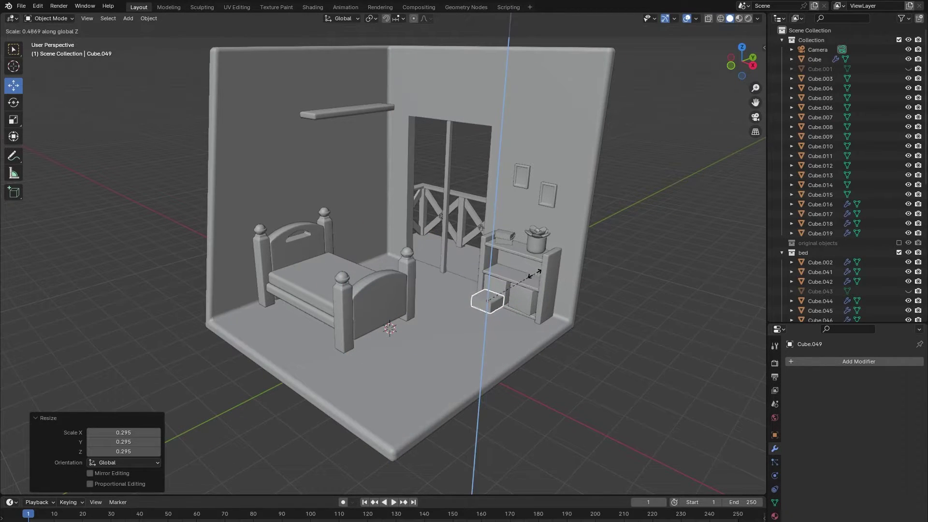
pyautogui.click(543, 282)
pyautogui.press('s')
pyautogui.press('y')
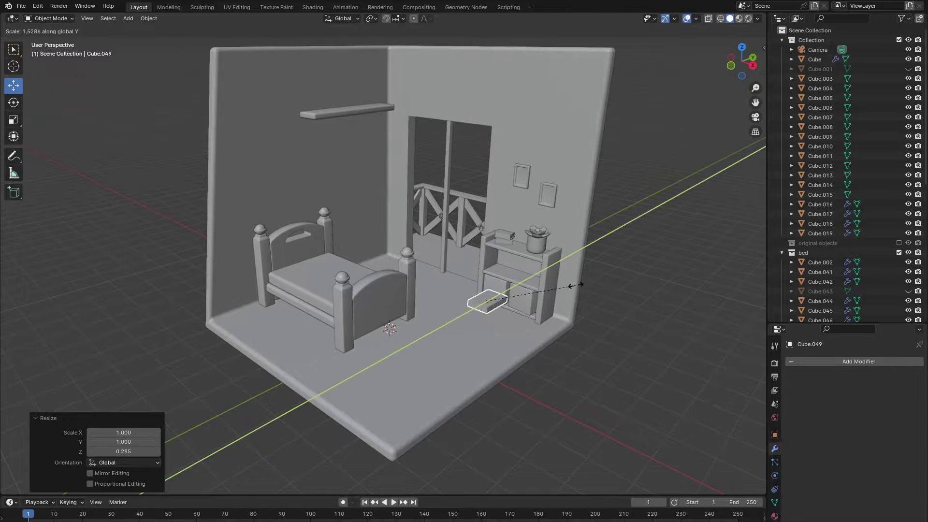
pyautogui.click(643, 285)
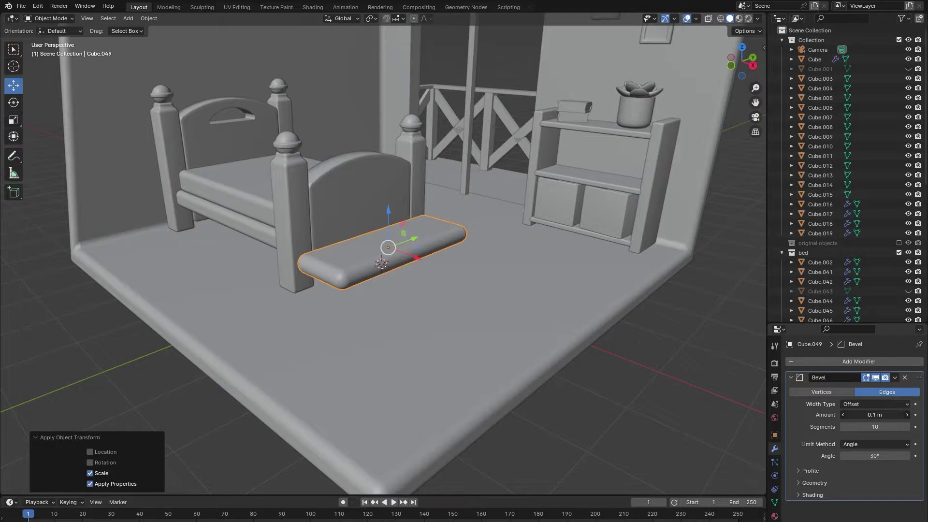
# Bevel the plank by 0.03 m and array it 9 times with a relative X offset of 1.010, widened along X to span the floor.
pyautogui.moveTo(874, 415); pyautogui.dragTo(856, 415)
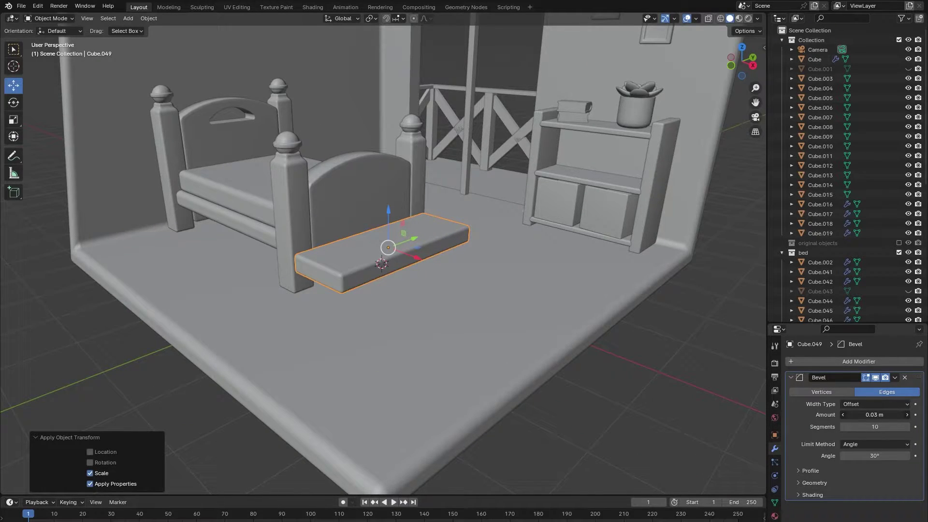
pyautogui.click(843, 361)
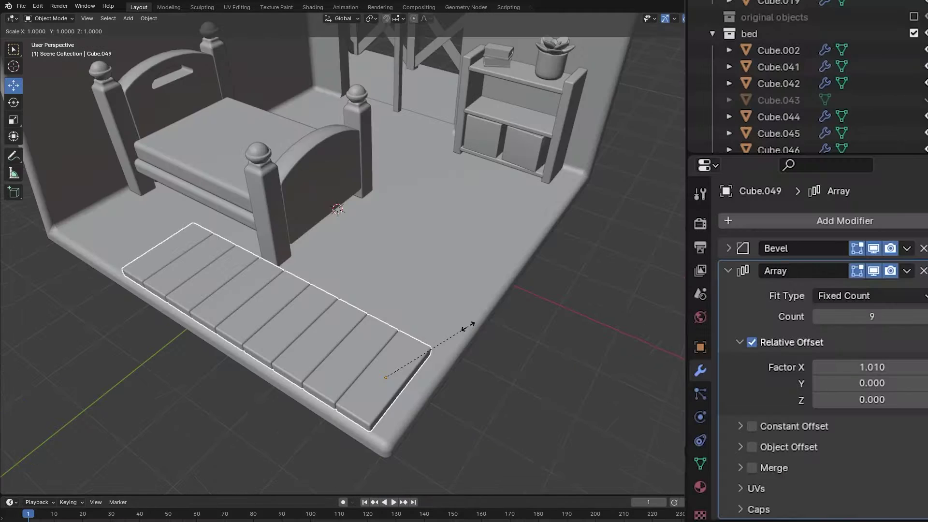
pyautogui.press('x')
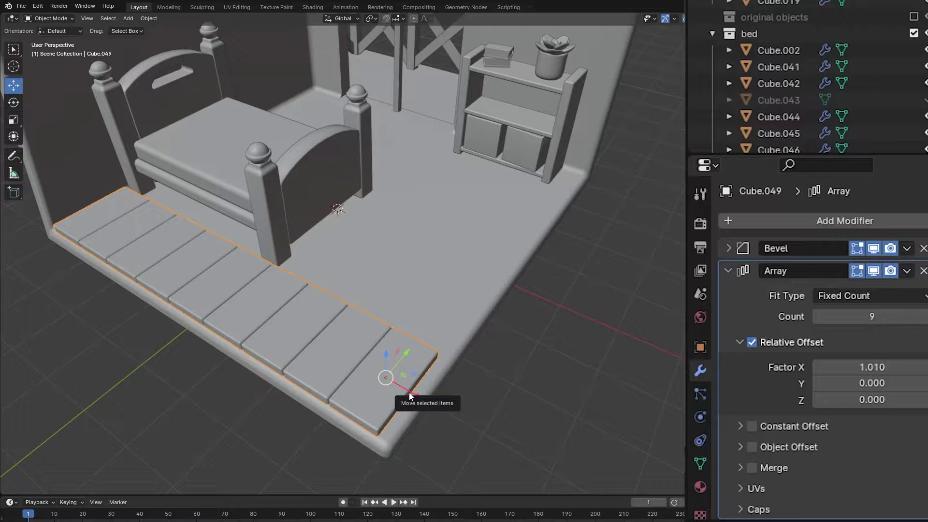
# Move the plank row about 0.12 m along X to fit the floor edge and rescale it along Y.
pyautogui.moveTo(408, 392); pyautogui.dragTo(395, 382)
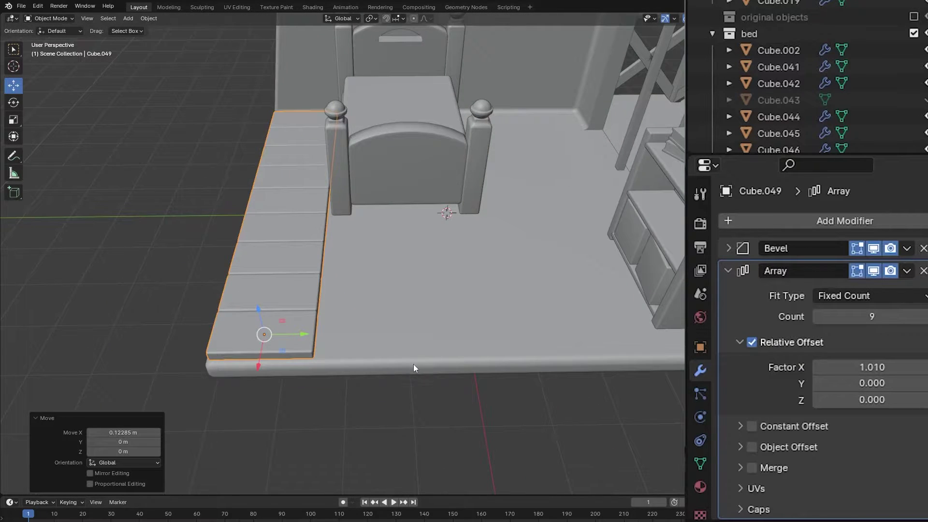
pyautogui.press('s')
pyautogui.press('y')
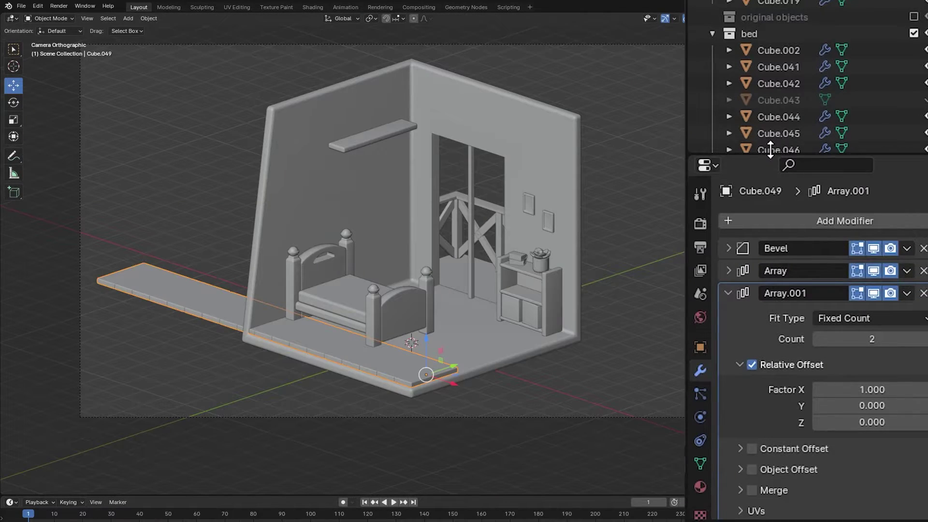
# Set the planks' second Array modifier to a count of 3 with relative offsets of X 0 and Y -1.010.
pyautogui.moveTo(771, 154); pyautogui.dragTo(771, 39)
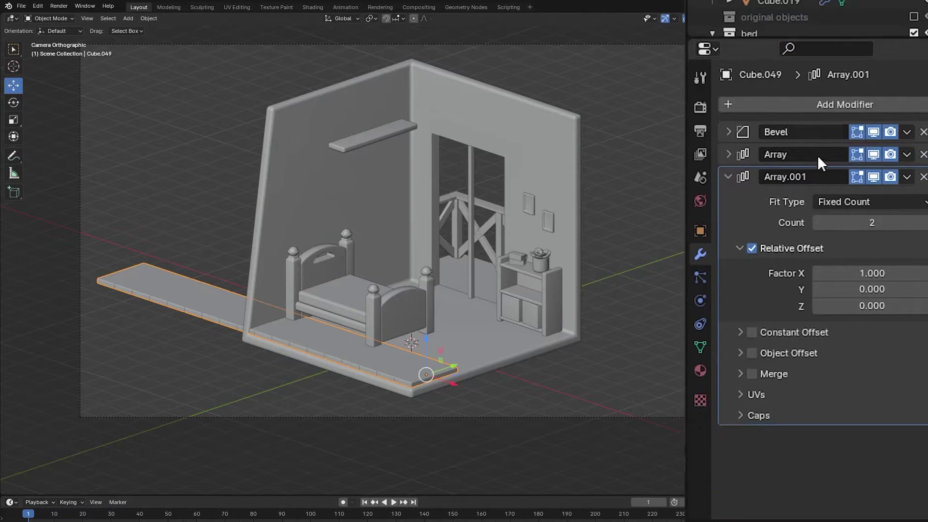
pyautogui.click(860, 288)
pyautogui.write('-1')
pyautogui.press('Return')
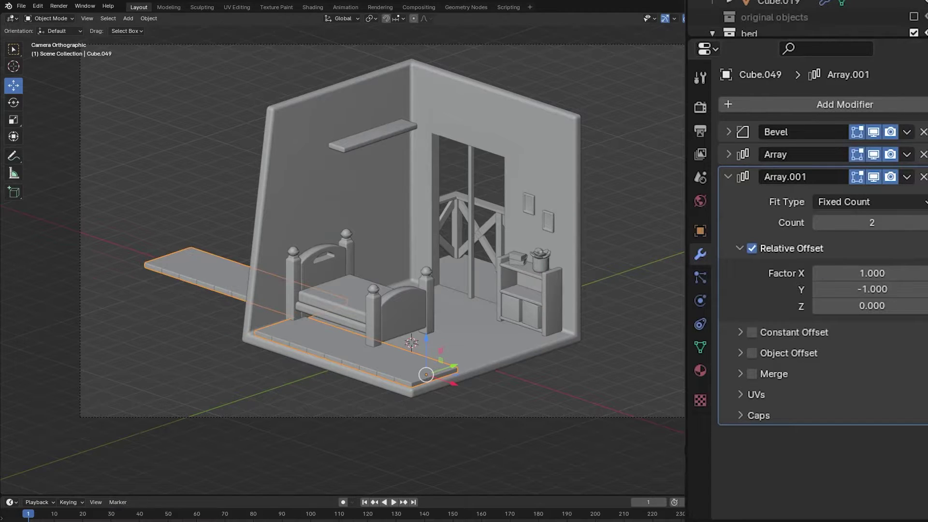
pyautogui.click(843, 272)
pyautogui.write('0')
pyautogui.press('Return')
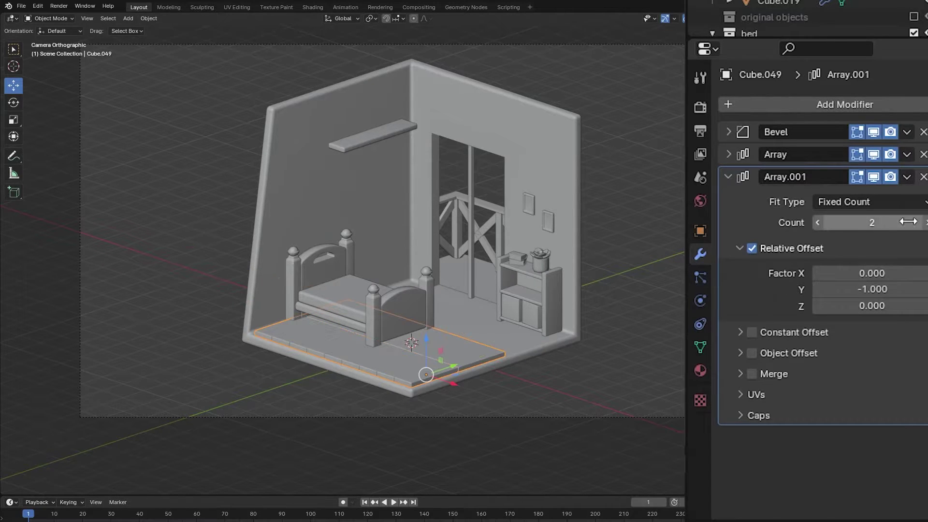
pyautogui.click(925, 223)
pyautogui.doubleClick(883, 290)
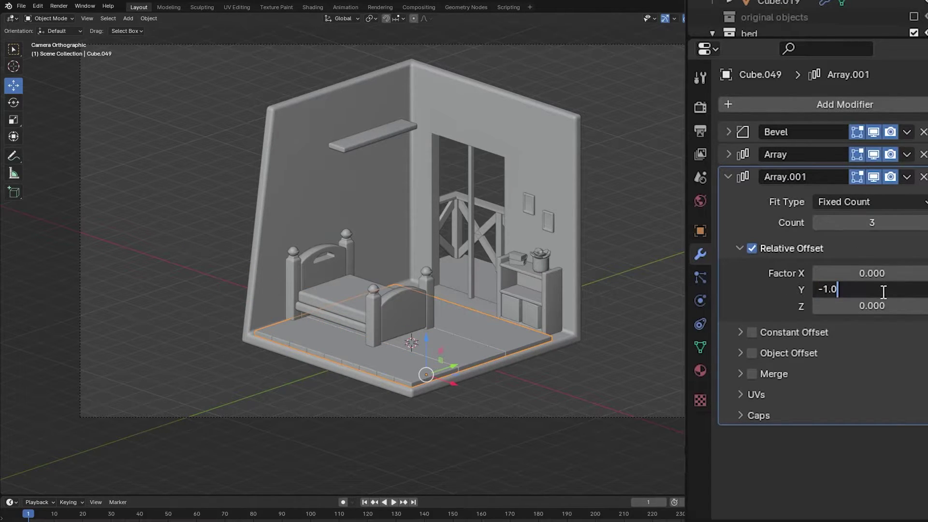
pyautogui.write('1')
pyautogui.press('Return')
# Stretch the arrayed planks along Y by about 1.17 and nudge them to line up with the room floor.
pyautogui.press('s')
pyautogui.press('y')
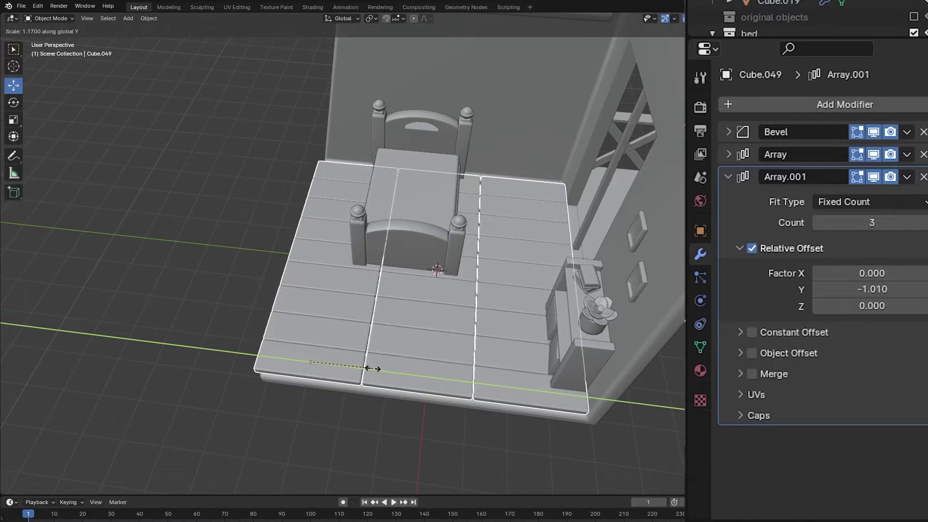
pyautogui.click(371, 370)
pyautogui.moveTo(346, 364); pyautogui.dragTo(356, 366)
pyautogui.click(219, 333)
pyautogui.moveTo(220, 323); pyautogui.dragTo(280, 299, button='middle')
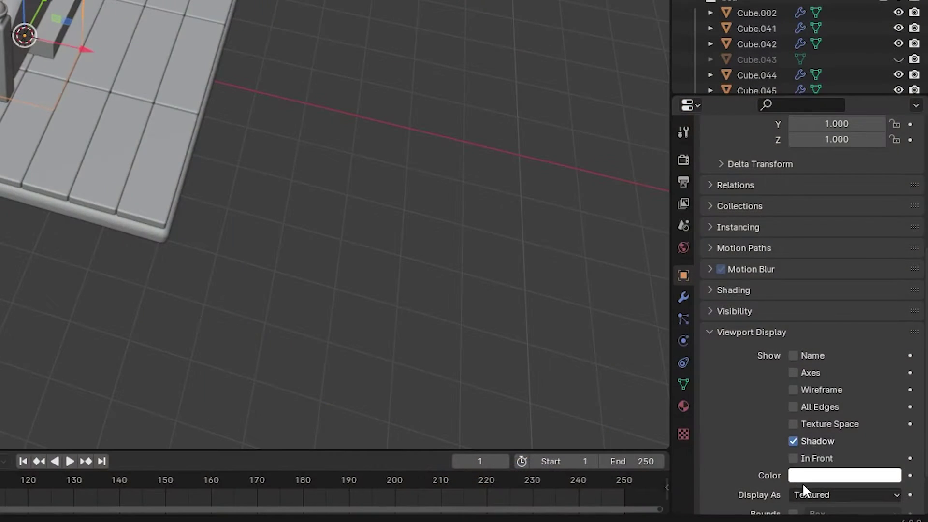
# Display the boolean_floor cube as a wireframe and scale it up to match the outline of the room floor.
pyautogui.click(822, 493)
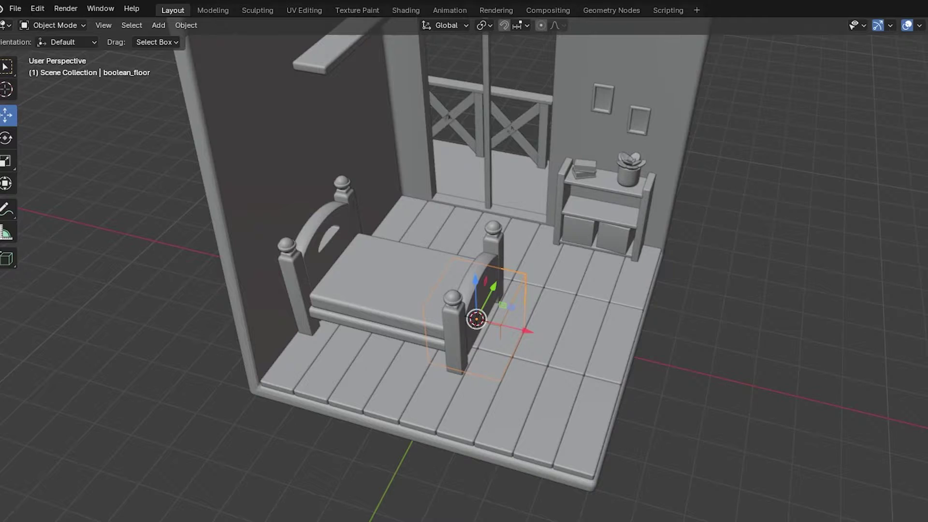
pyautogui.press('s')
pyautogui.click(887, 342)
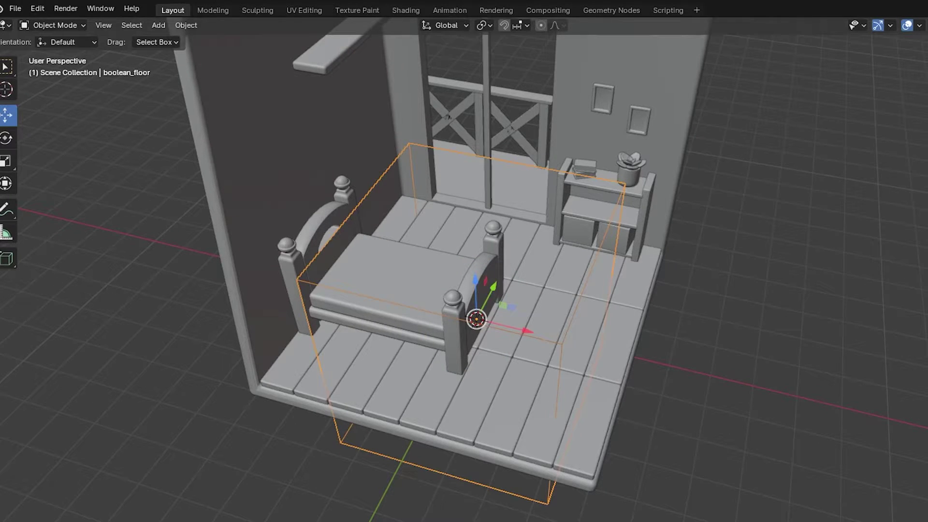
pyautogui.press('KP_7')
pyautogui.press('s')
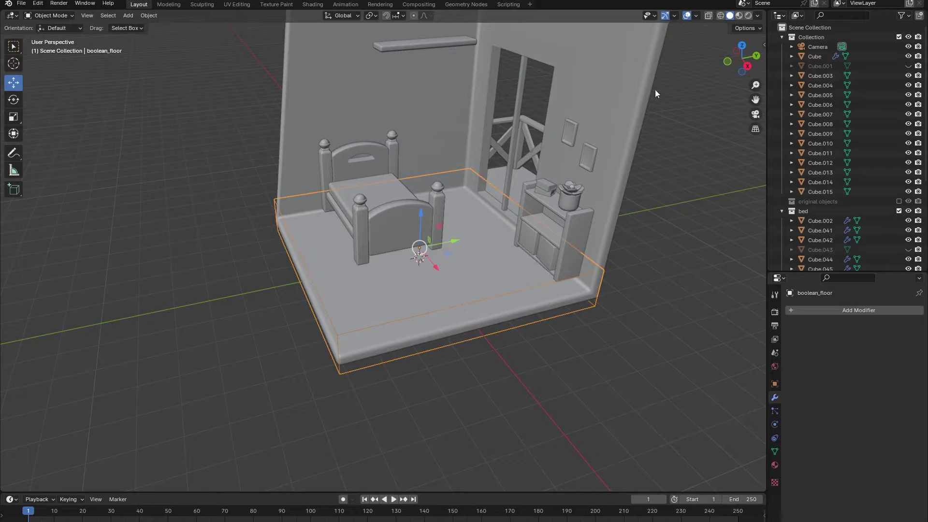
# Delete the top and bottom faces of the boolean_floor box, leaving only its side walls.
pyautogui.press('Tab')
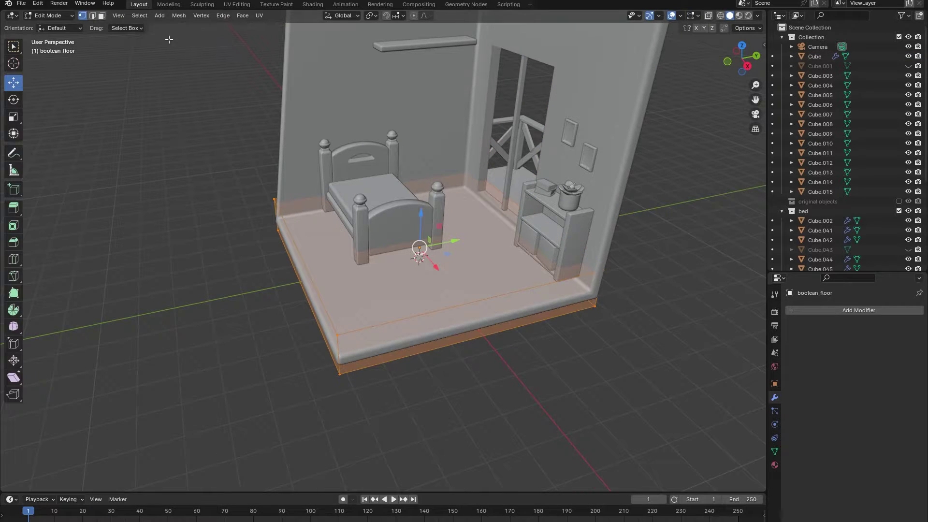
pyautogui.click(101, 15)
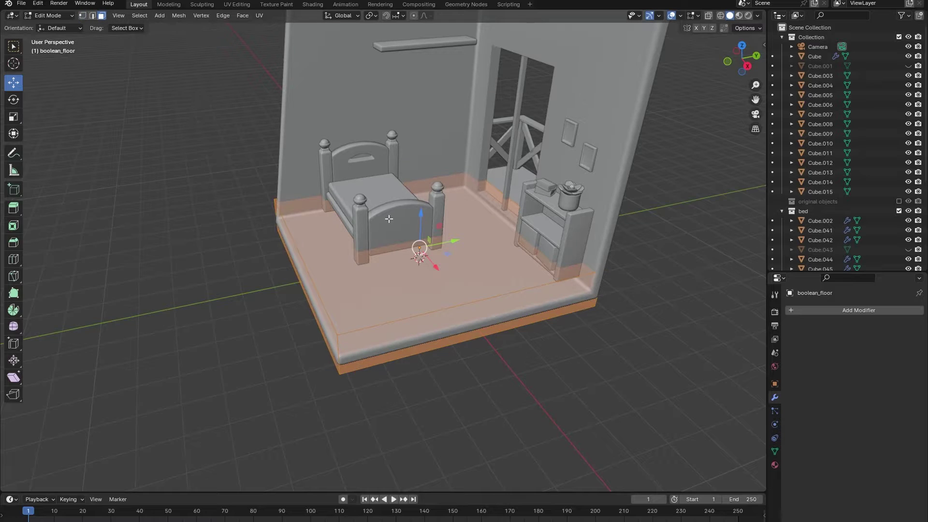
pyautogui.press('x')
pyautogui.click(458, 268)
pyautogui.press('x')
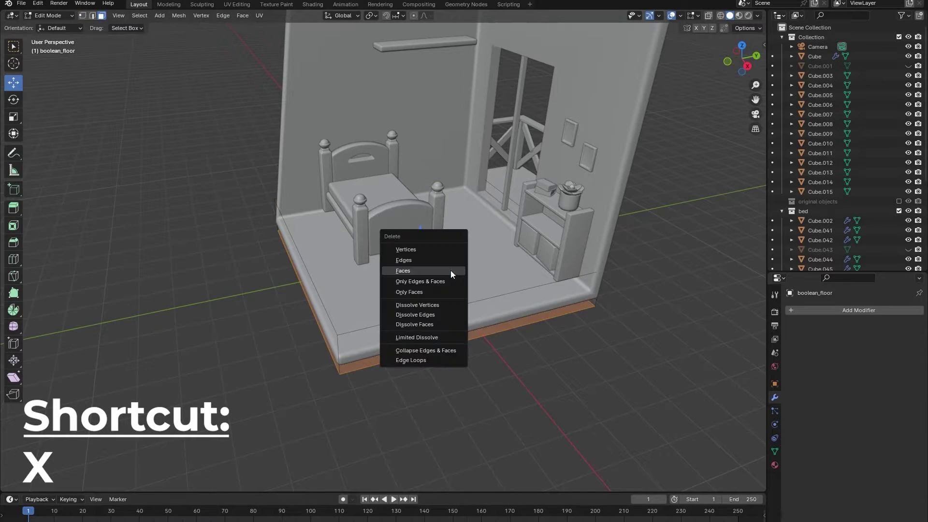
pyautogui.click(448, 270)
pyautogui.press('Tab')
# Add a Solidify modifier to boolean_floor with a thickness of about -0.28 m and Even Thickness enabled.
pyautogui.click(817, 309)
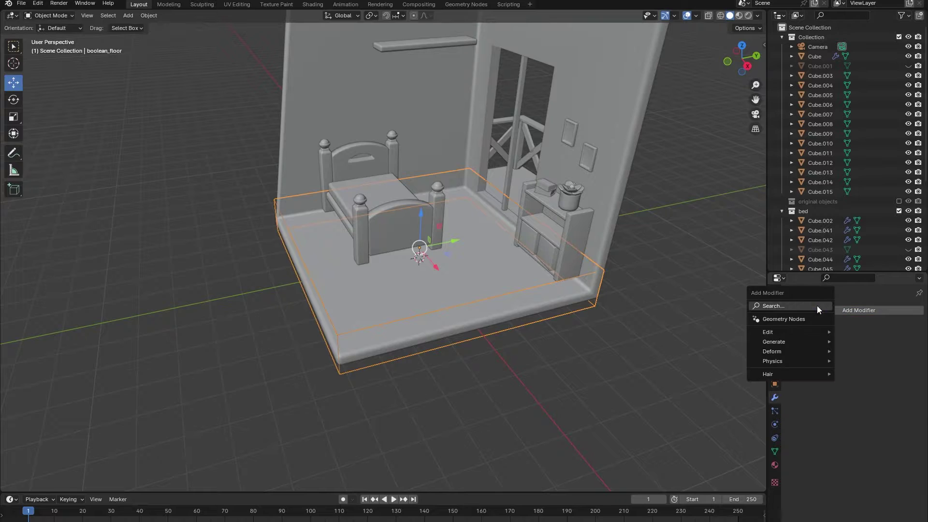
pyautogui.write('s')
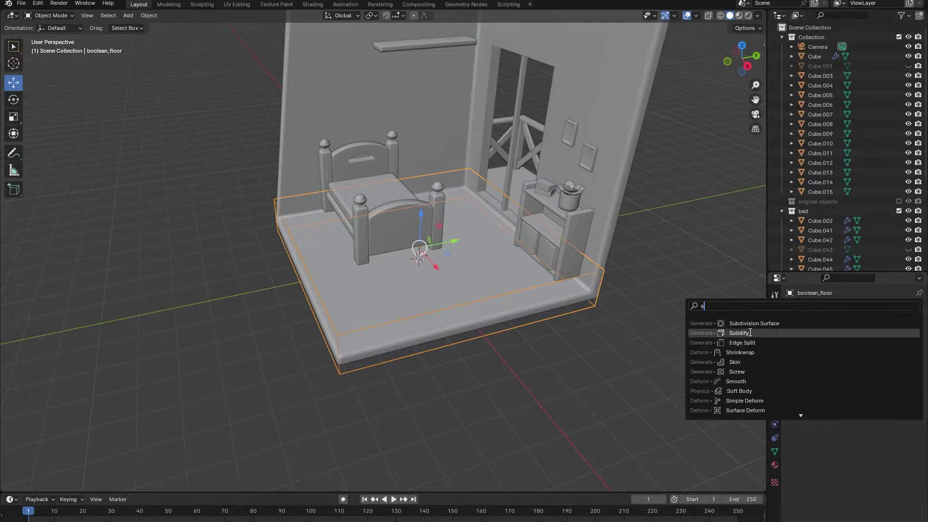
pyautogui.click(782, 333)
pyautogui.moveTo(898, 353); pyautogui.dragTo(853, 352)
pyautogui.click(853, 376)
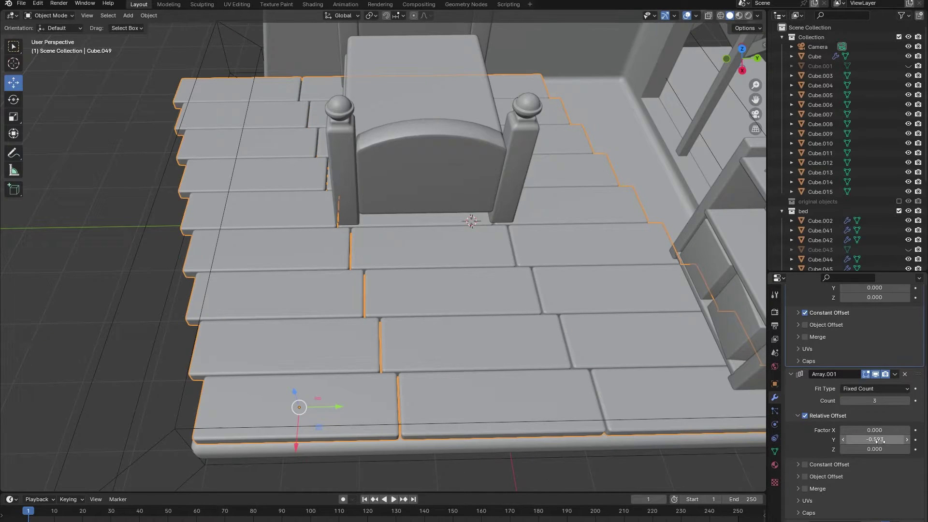
# Set the planks' second array to a relative Y offset of -0.590 and a count of 4.
pyautogui.moveTo(878, 440); pyautogui.dragTo(879, 440)
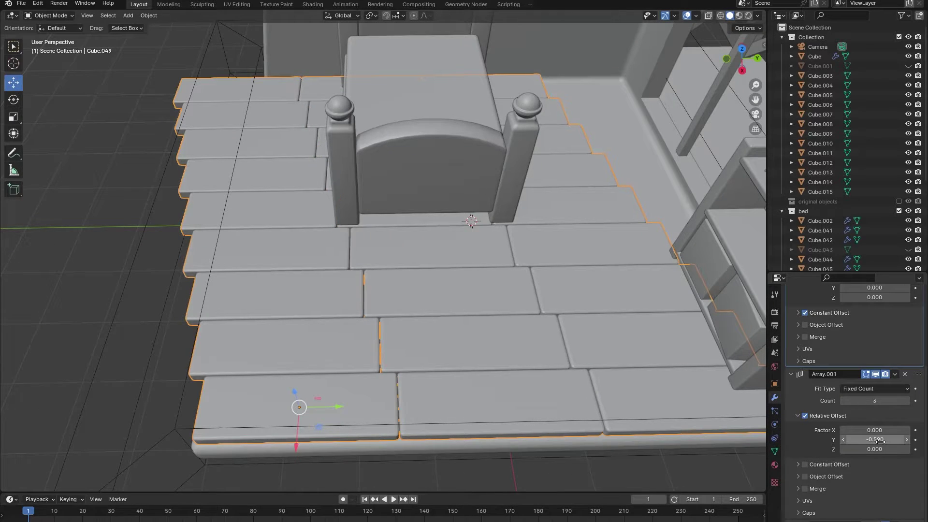
pyautogui.click(906, 401)
pyautogui.scroll(-3, 154, 207)
pyautogui.scroll(-2, 154, 207)
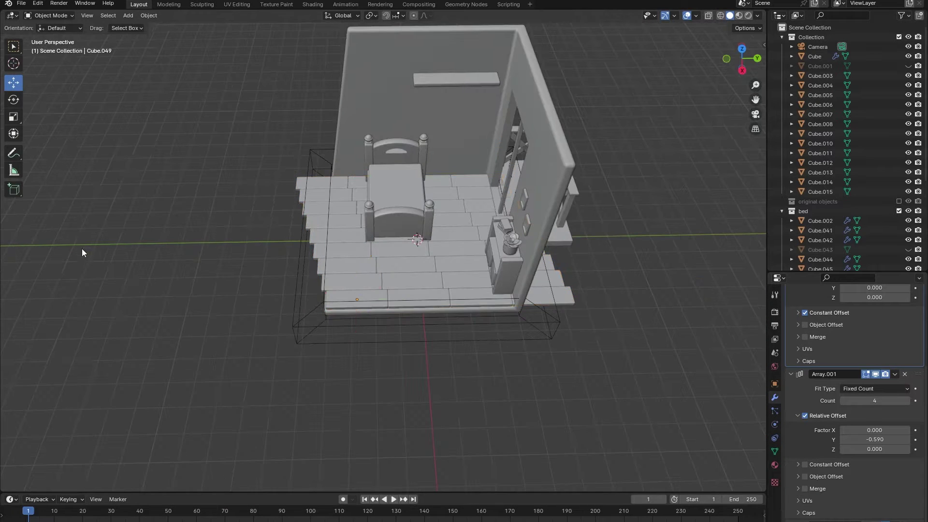
# Increase the boolean_floor Solidify thickness to -0.68 m so its walls enclose the overhanging planks.
pyautogui.moveTo(82, 253); pyautogui.dragTo(212, 264, button='middle')
pyautogui.click(375, 334)
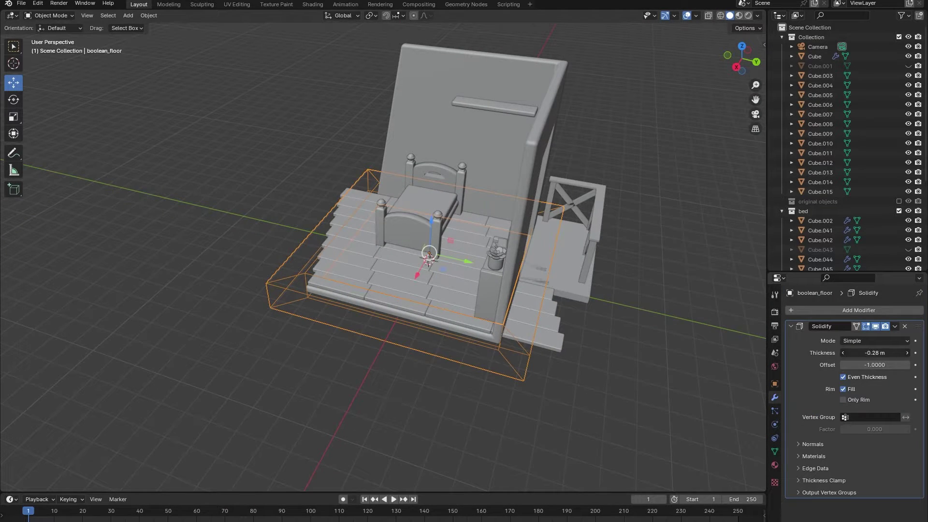
pyautogui.moveTo(874, 353); pyautogui.dragTo(831, 352)
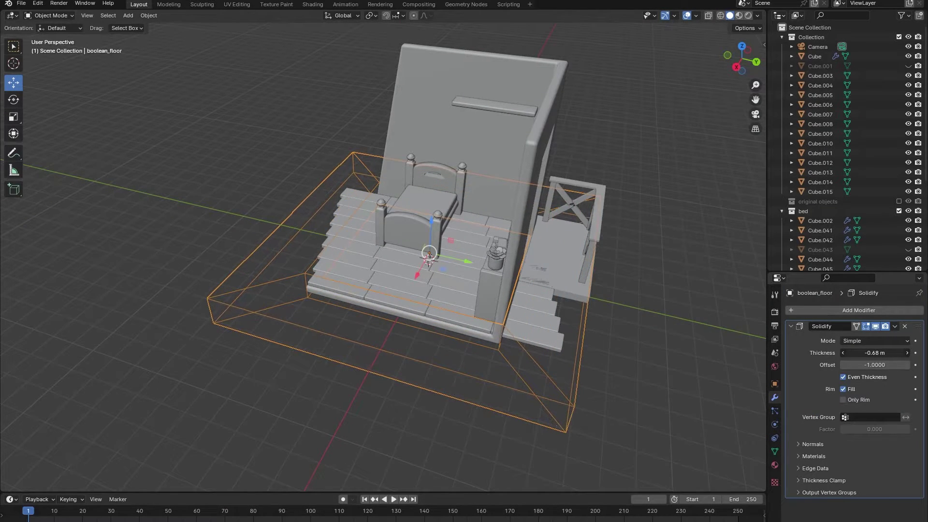
# Turn on viewport display of the planks' Boolean modifier to trim the overhanging plank ends.
pyautogui.click(349, 269)
pyautogui.click(791, 341)
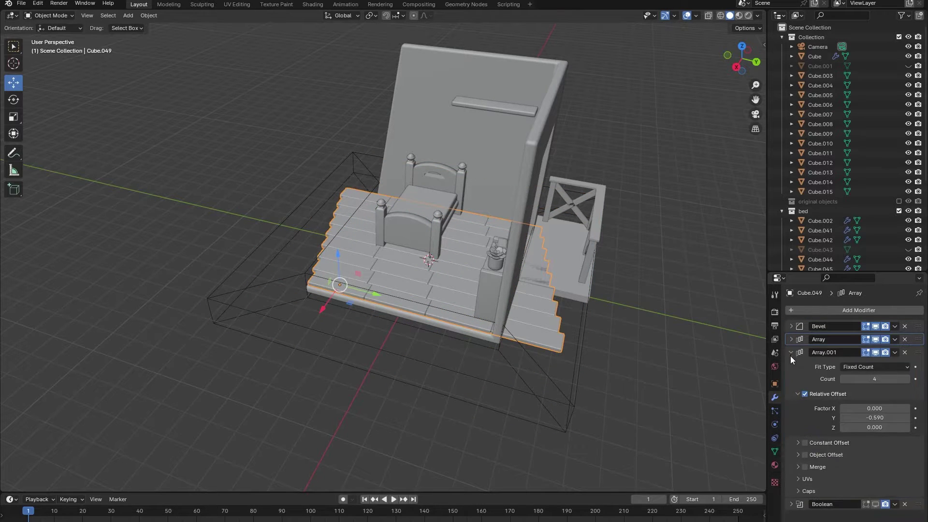
pyautogui.click(790, 353)
pyautogui.click(874, 365)
# Select the boolean_floor cutter object and hide it in the viewport.
pyautogui.click(333, 440)
pyautogui.moveTo(333, 440); pyautogui.dragTo(418, 407, button='middle')
pyautogui.click(417, 375)
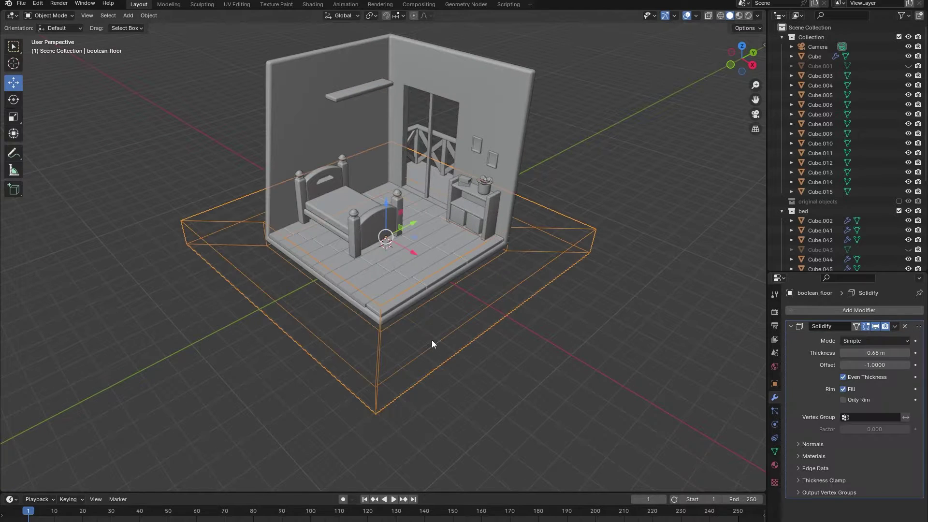
pyautogui.scroll(-7, 855, 212)
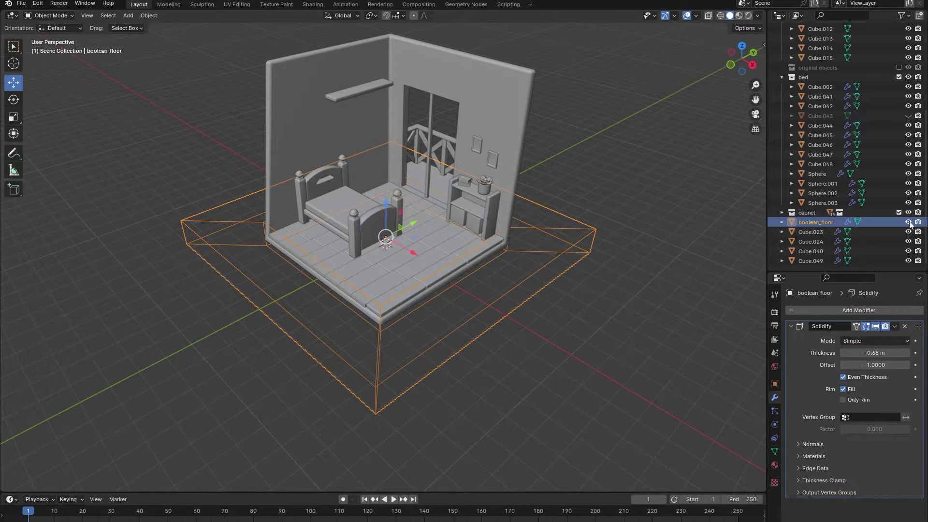
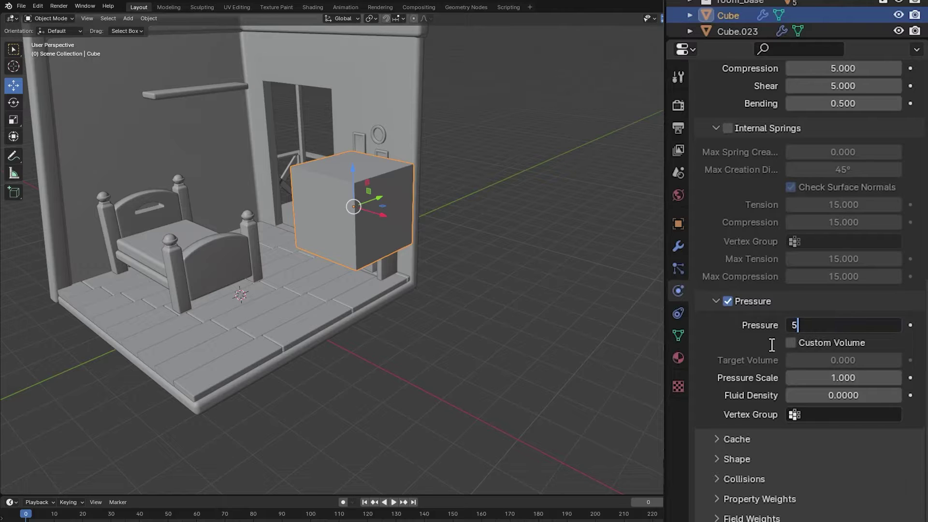
# Set the cube's cloth pressure to 5 and play the simulation.
pyautogui.press('Return')
pyautogui.press('space')
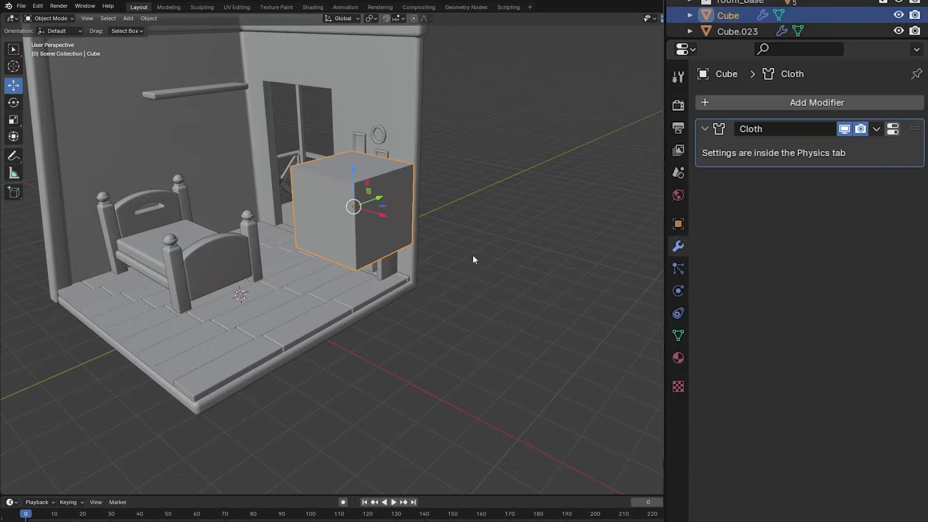
# Subdivide the whole cloth cube with 10 cuts.
pyautogui.press('Tab')
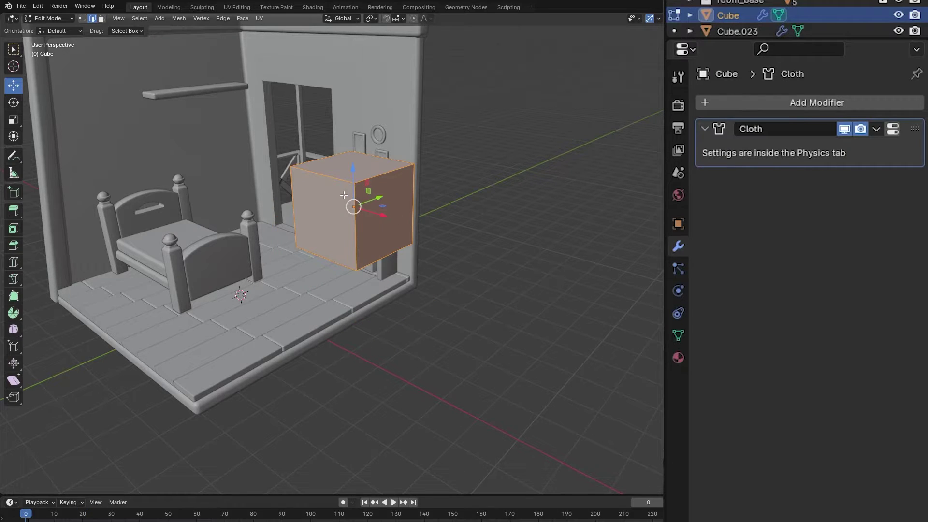
pyautogui.rightClick(353, 202)
pyautogui.click(353, 202)
pyautogui.click(161, 419)
pyautogui.write('10')
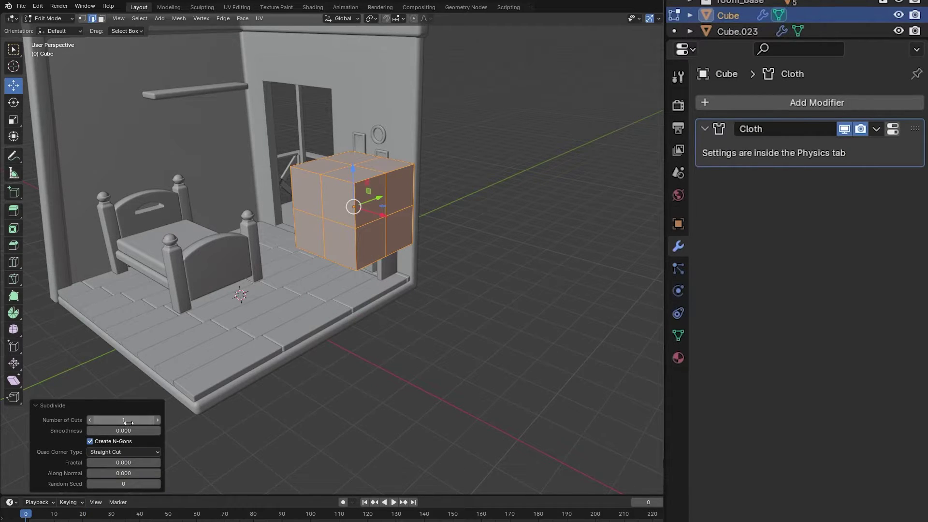
pyautogui.press('Return')
pyautogui.press('`')
pyautogui.press('Escape')
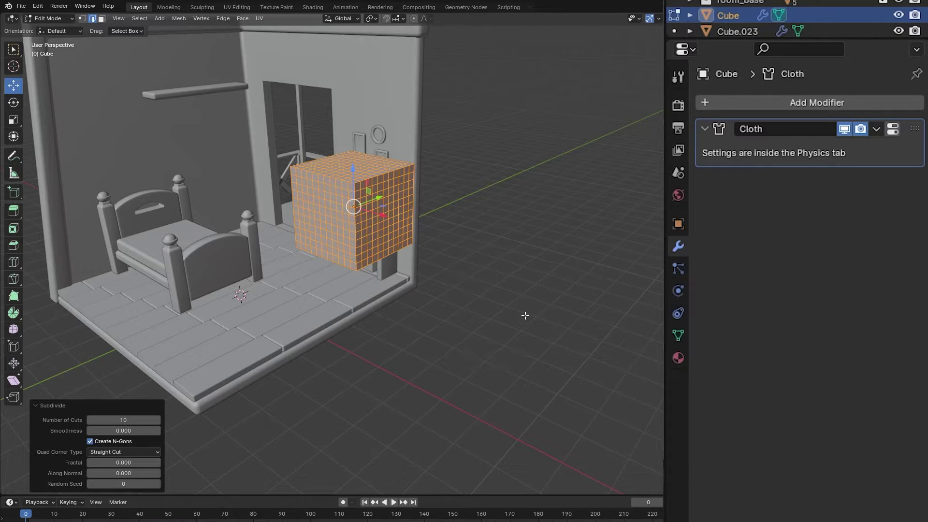
# Play the cloth simulation briefly to preview the inflating cube and return the timeline to frame 0.
pyautogui.press('Tab')
pyautogui.press('space')
pyautogui.press('space')
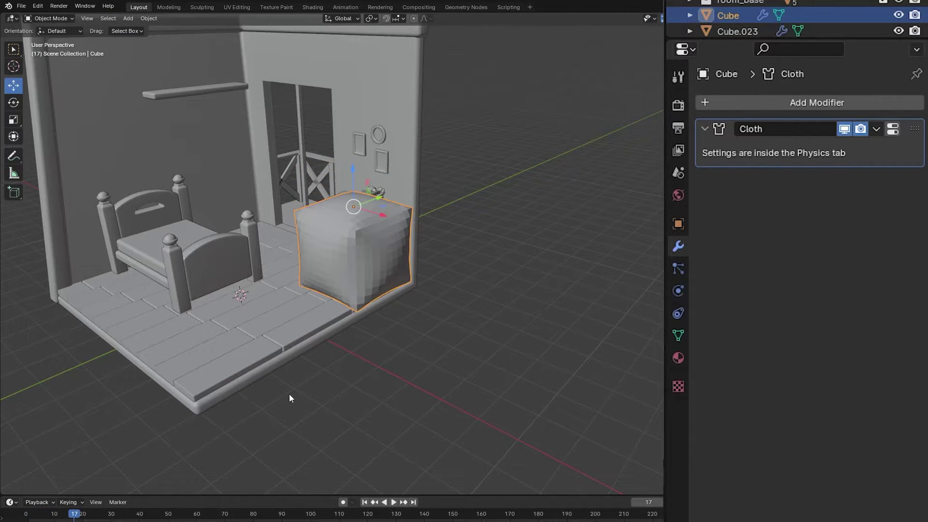
pyautogui.moveTo(80, 517); pyautogui.dragTo(26, 515)
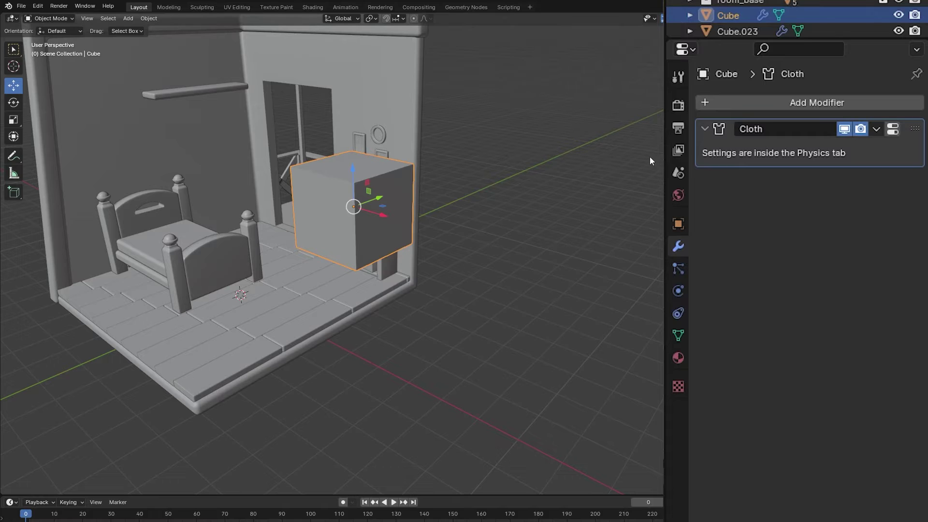
# Flatten the cloth cube along Z to a scale of about 0.266.
pyautogui.press('s')
pyautogui.press('z')
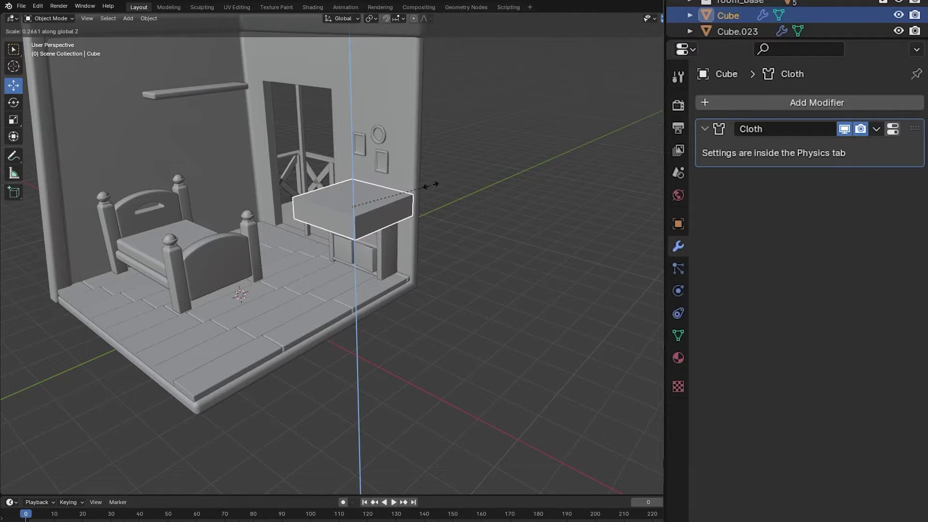
pyautogui.click(432, 185)
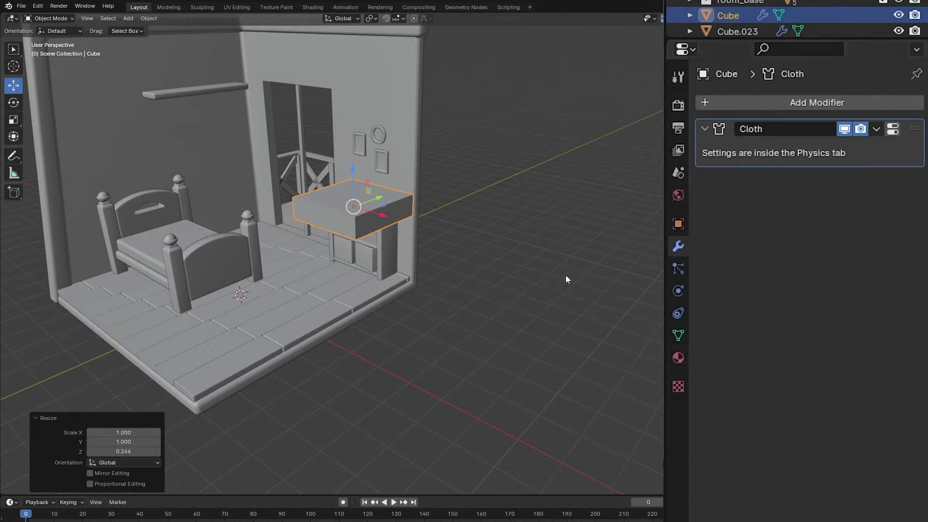
# Move the flattened cube about -8.12 m along X, and in front view about 0.67 m along X and -1.75 m along Z above the mattress.
pyautogui.moveTo(447, 246); pyautogui.dragTo(518, 246, button='middle')
pyautogui.moveTo(474, 201); pyautogui.dragTo(157, 211)
pyautogui.moveTo(157, 211); pyautogui.dragTo(539, 168, button='middle')
pyautogui.press('KP_1')
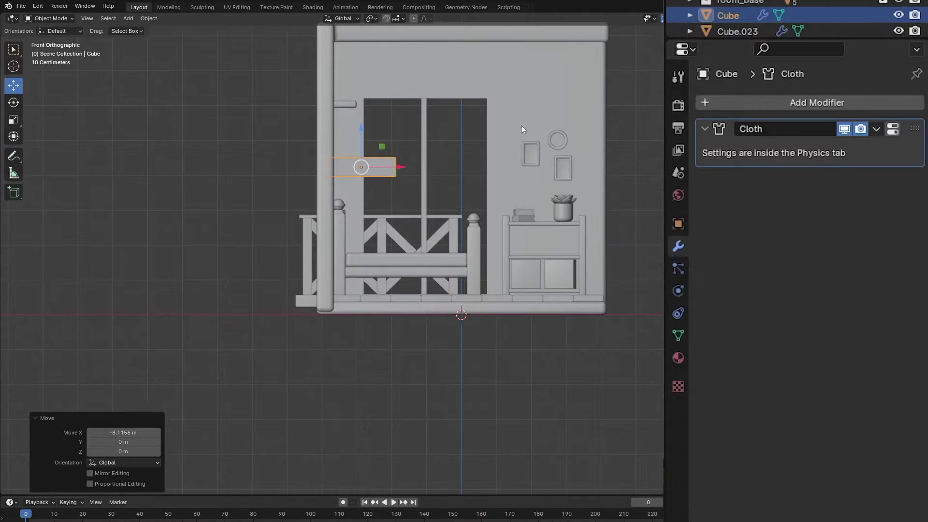
pyautogui.moveTo(364, 167); pyautogui.dragTo(386, 230)
pyautogui.moveTo(409, 232); pyautogui.dragTo(395, 265, button='middle')
pyautogui.scroll(3, 394, 265)
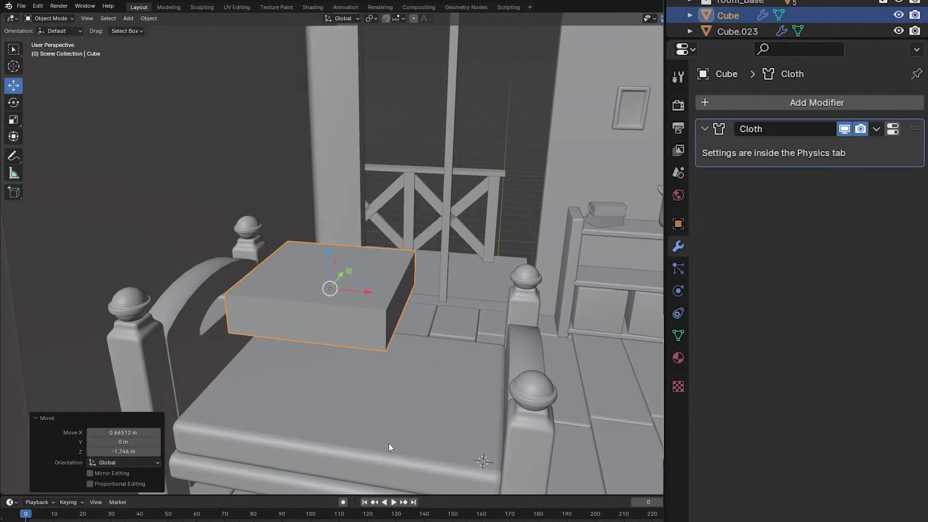
# Add Collision physics to the bed's mattress.
pyautogui.click(389, 445)
pyautogui.click(726, 132)
pyautogui.click(678, 267)
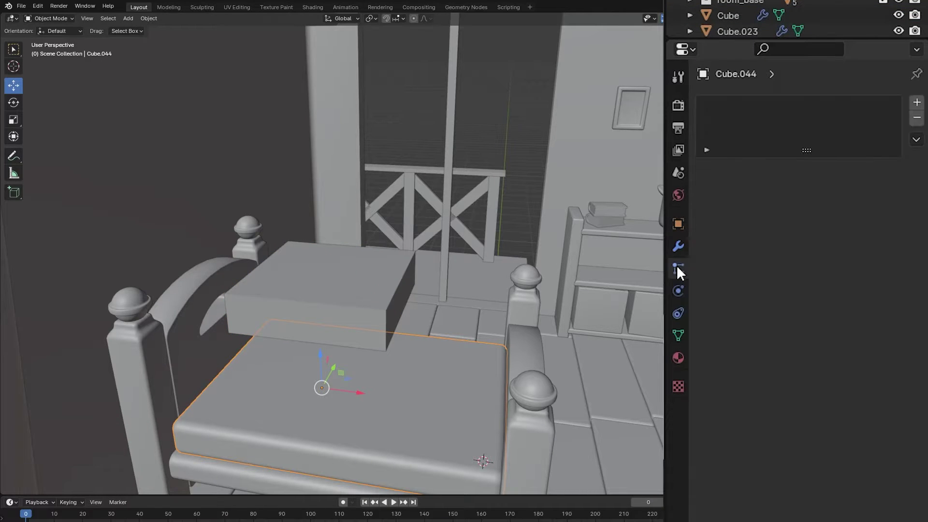
pyautogui.click(678, 290)
pyautogui.click(749, 120)
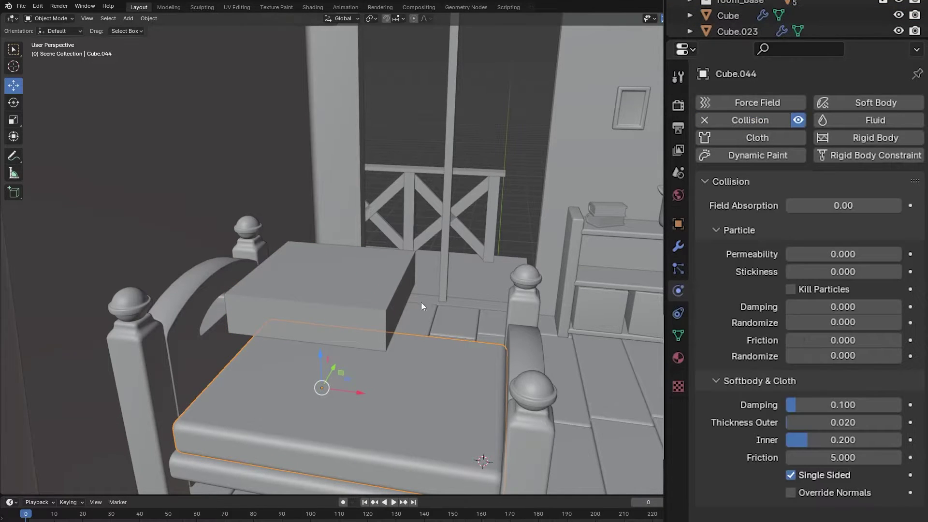
# Play the cloth simulation to check how the pillow settles on the mattress, and return the timeline to frame 0.
pyautogui.moveTo(420, 304)
pyautogui.mouseDown(button='middle')
pyautogui.moveTo(323, 317)
pyautogui.moveTo(430, 289)
pyautogui.mouseUp(button='middle')
pyautogui.press('space')
pyautogui.press('space')
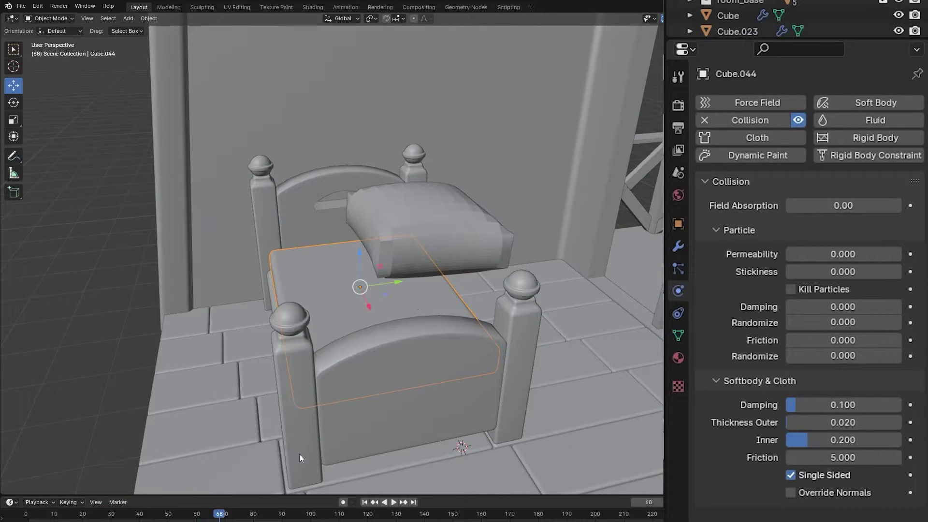
pyautogui.hotkey('shift', 'Left')
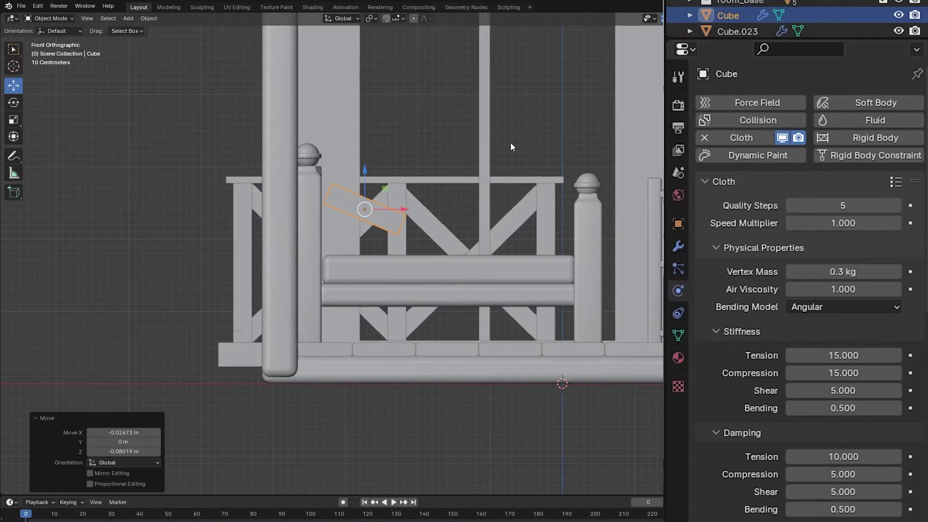
pyautogui.press('space')
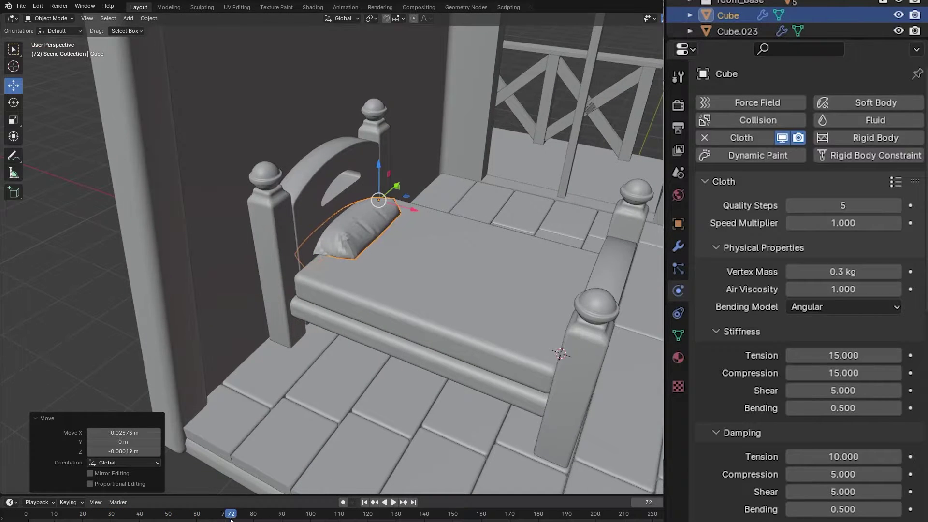
pyautogui.press('Escape')
# Set the pillow's cloth damping tension to 15.
pyautogui.click(842, 459)
pyautogui.write('1')
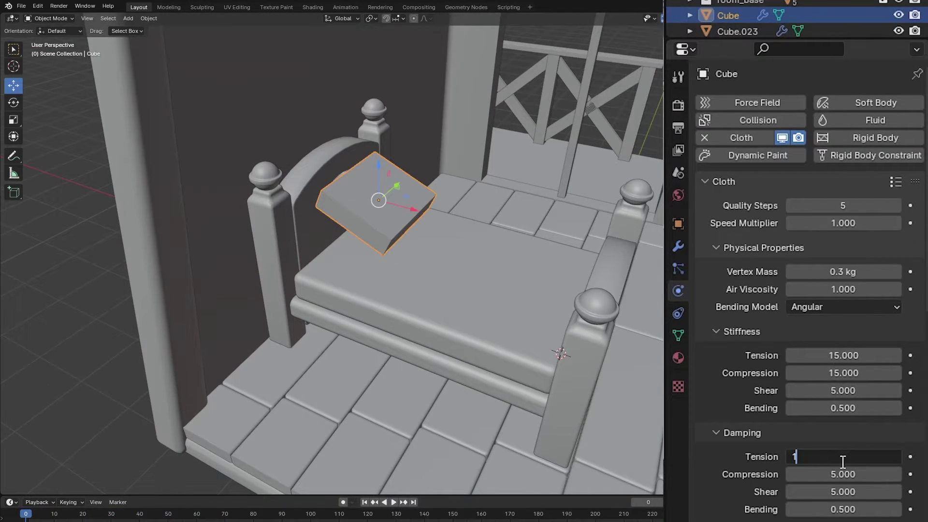
pyautogui.write('5')
pyautogui.press('Return')
# Add Collision physics to the bed's headboard and play the cloth simulation.
pyautogui.click(306, 177)
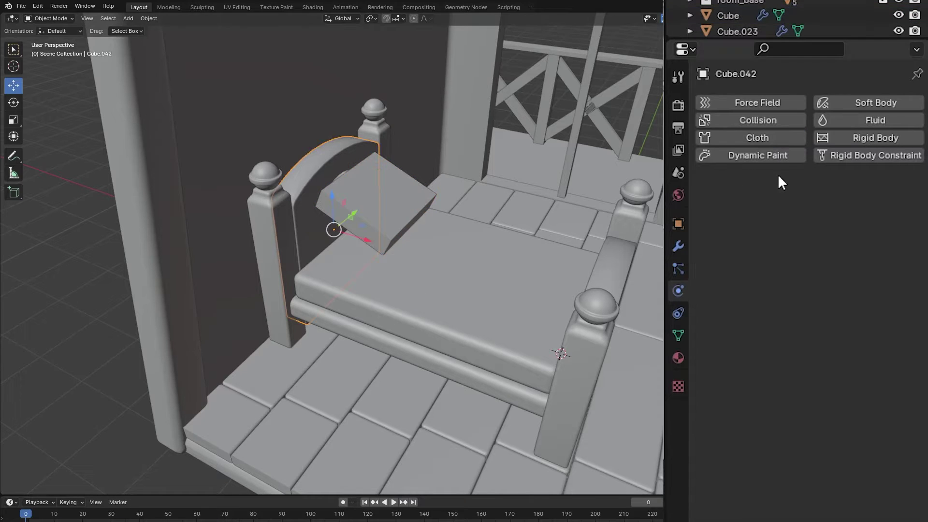
pyautogui.click(778, 120)
pyautogui.press('space')
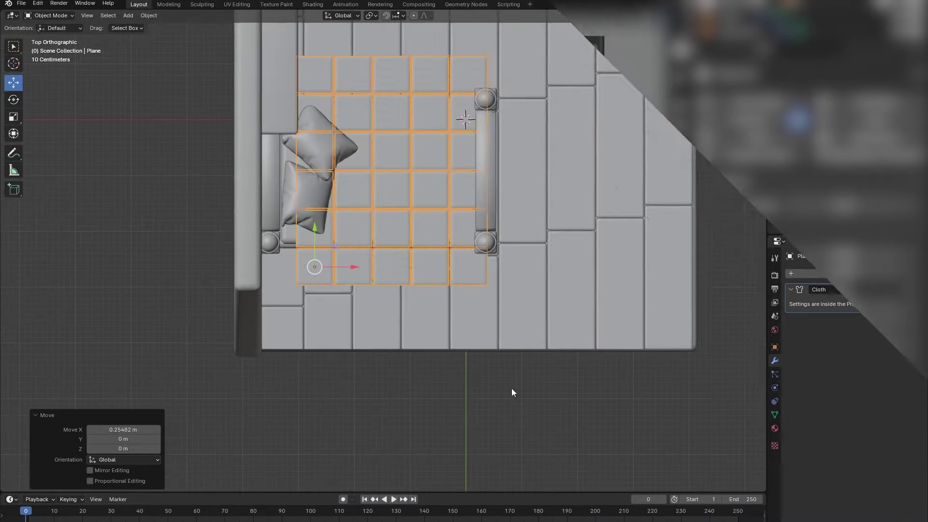
pyautogui.press('space')
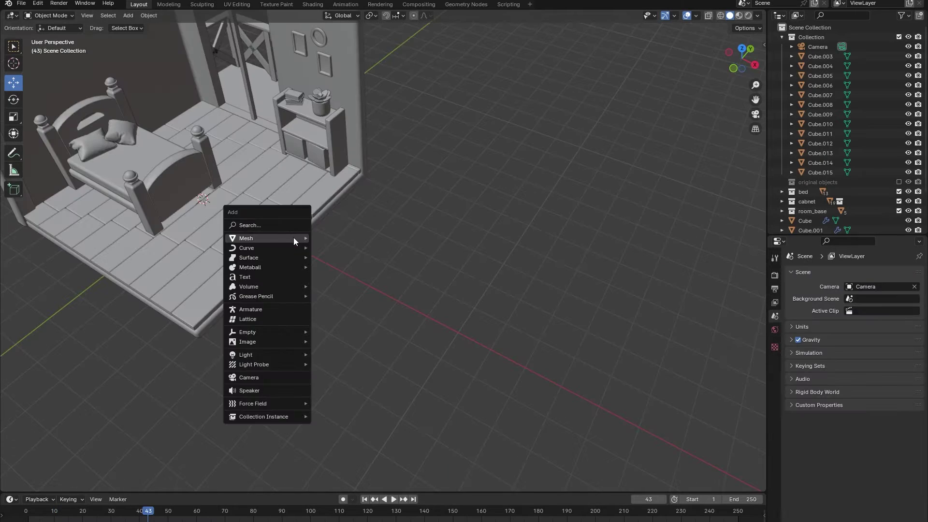
# Add a 2 m plane and place it on the empty ground outside the room.
pyautogui.moveTo(293, 238)
pyautogui.click(329, 241)
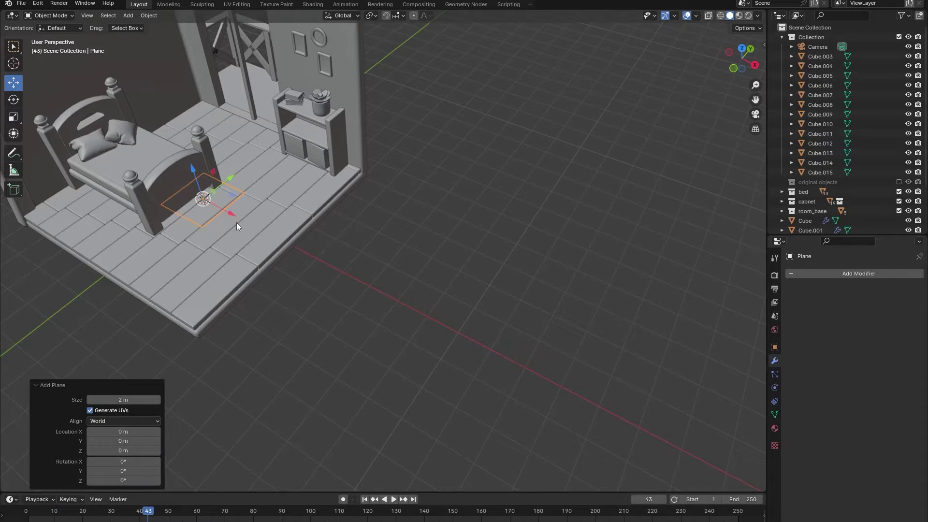
pyautogui.moveTo(236, 222); pyautogui.dragTo(357, 261, button='middle')
pyautogui.scroll(5, 405, 257)
# Subdivide the plane with one cut, and subdivide it again in vertex mode with 10 cuts.
pyautogui.press('Tab')
pyautogui.rightClick(415, 255)
pyautogui.click(415, 254)
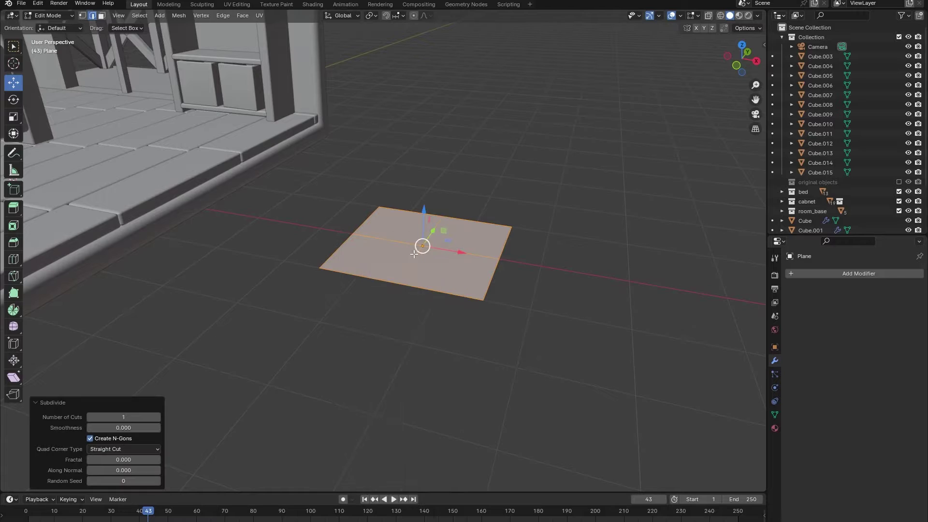
pyautogui.click(84, 15)
pyautogui.rightClick(445, 256)
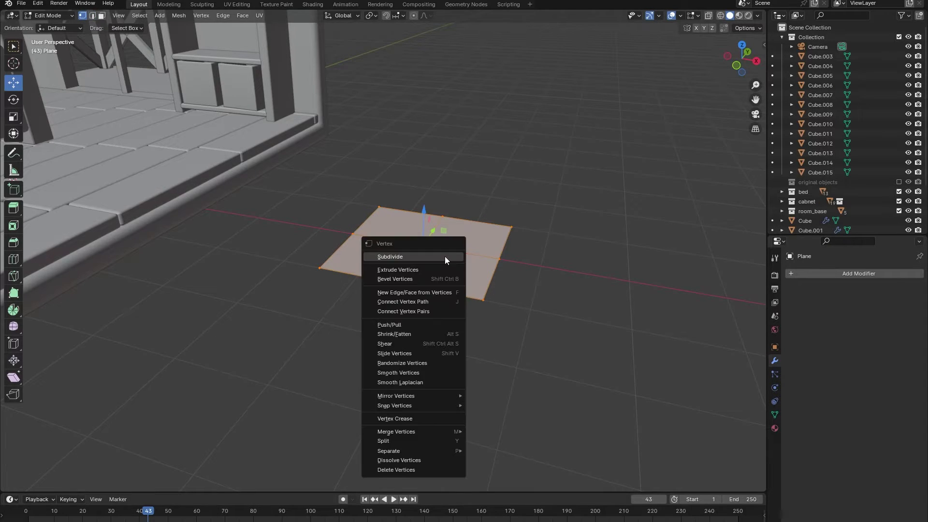
pyautogui.click(444, 257)
pyautogui.moveTo(105, 417); pyautogui.dragTo(156, 417)
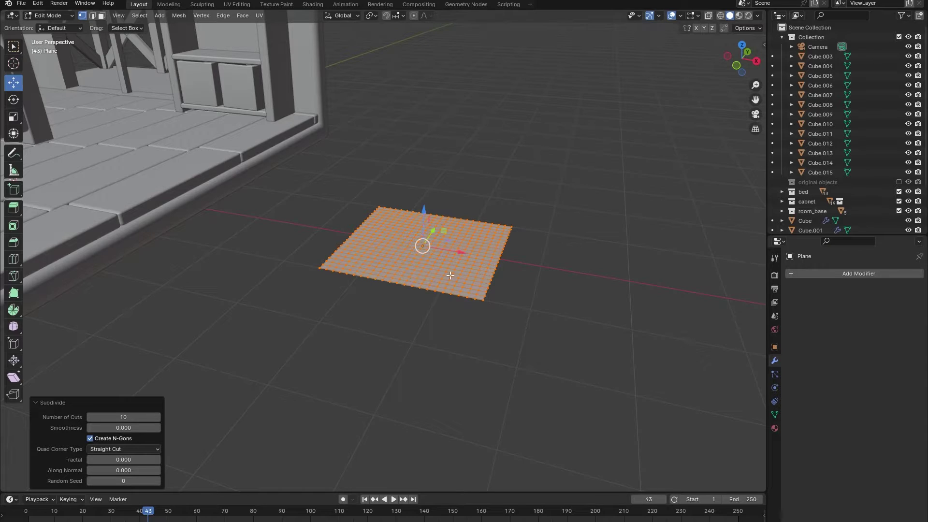
# Extrude the whole subdivided plane upward by about 0.046 m and deselect its vertices.
pyautogui.scroll(4, 506, 261)
pyautogui.moveTo(506, 261); pyautogui.dragTo(518, 240, button='middle')
pyautogui.press('e')
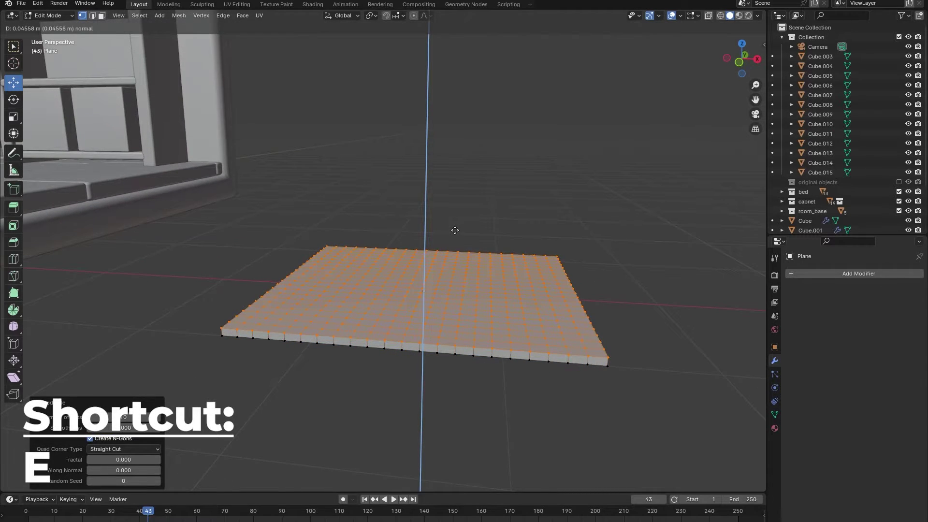
pyautogui.click(455, 230)
pyautogui.click(453, 206)
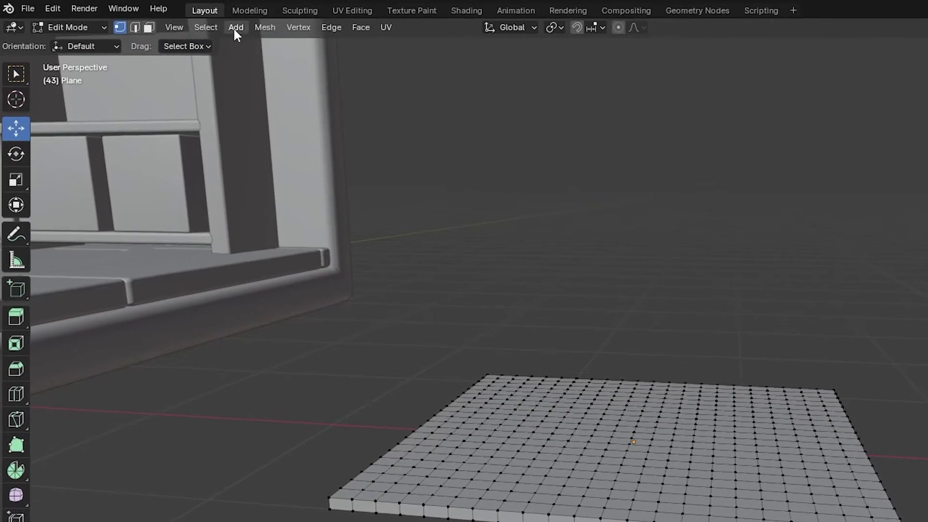
# Flatten the slab's sharp outer edges to a Z scale of 0 and merge their vertices by distance.
pyautogui.click(140, 15)
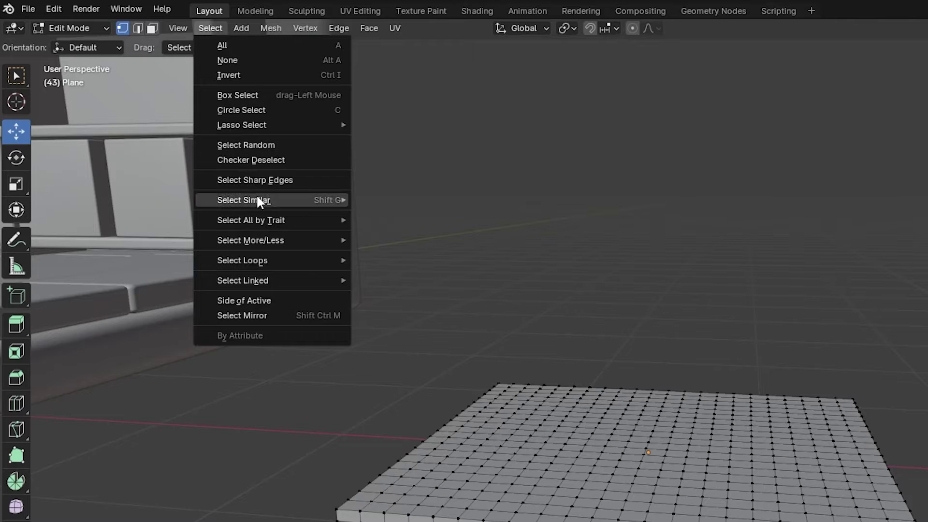
pyautogui.click(263, 180)
pyautogui.press('s')
pyautogui.press('z')
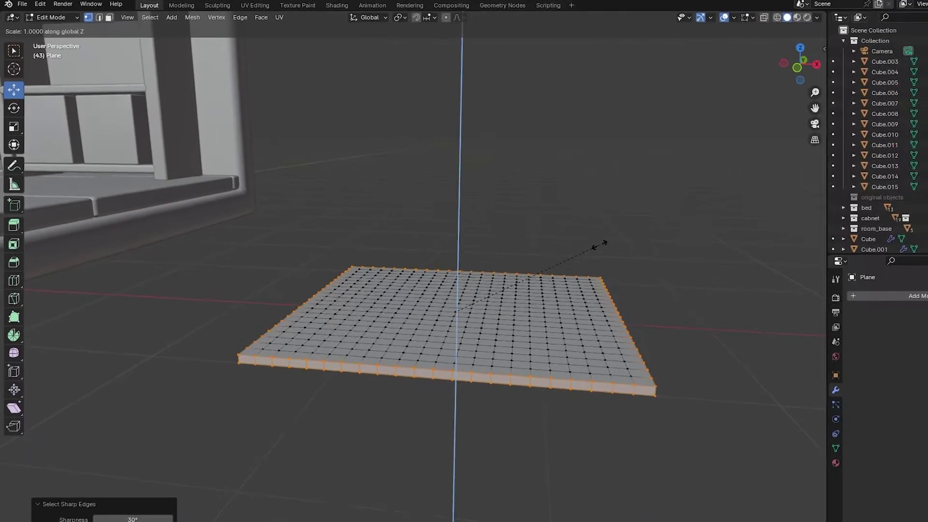
pyautogui.press('0')
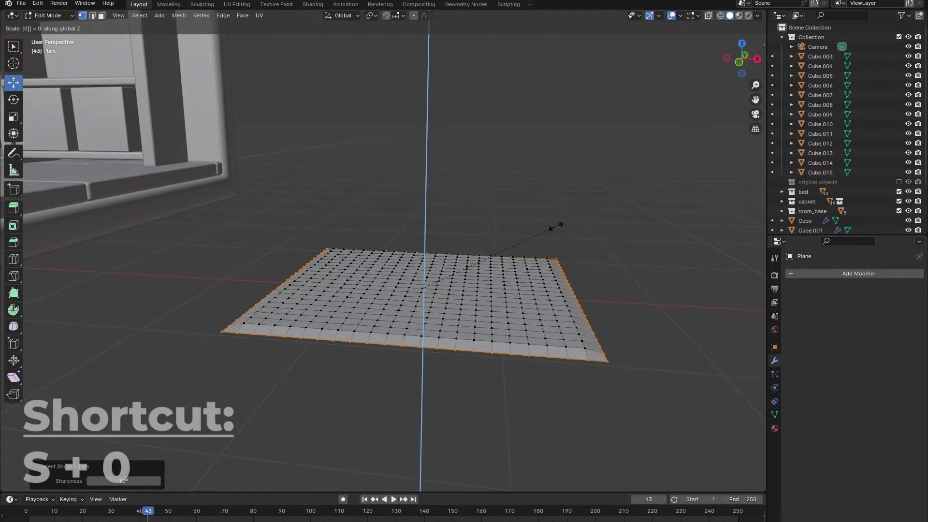
pyautogui.press('Return')
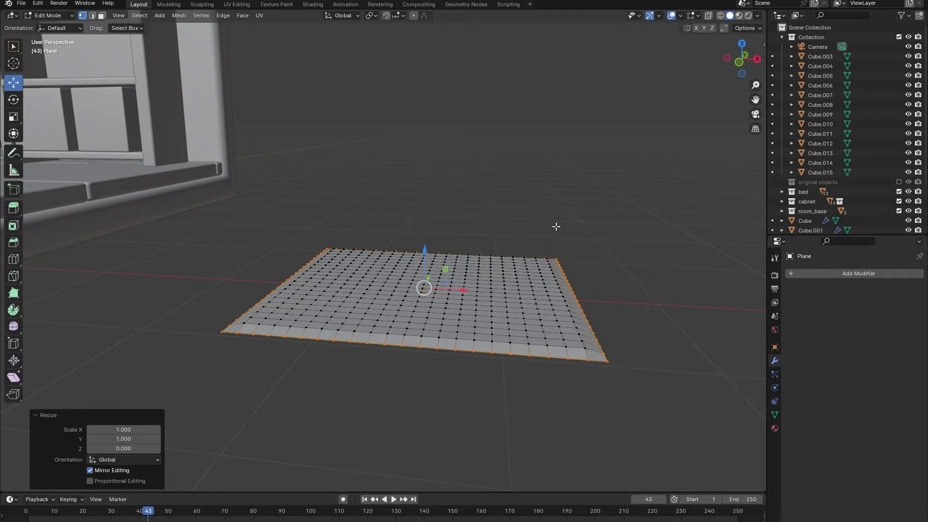
pyautogui.press('m')
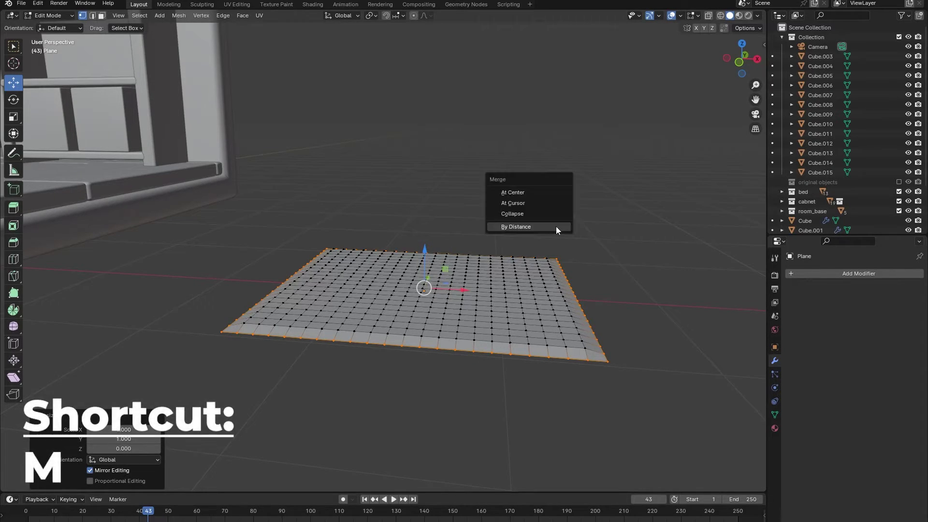
pyautogui.click(516, 226)
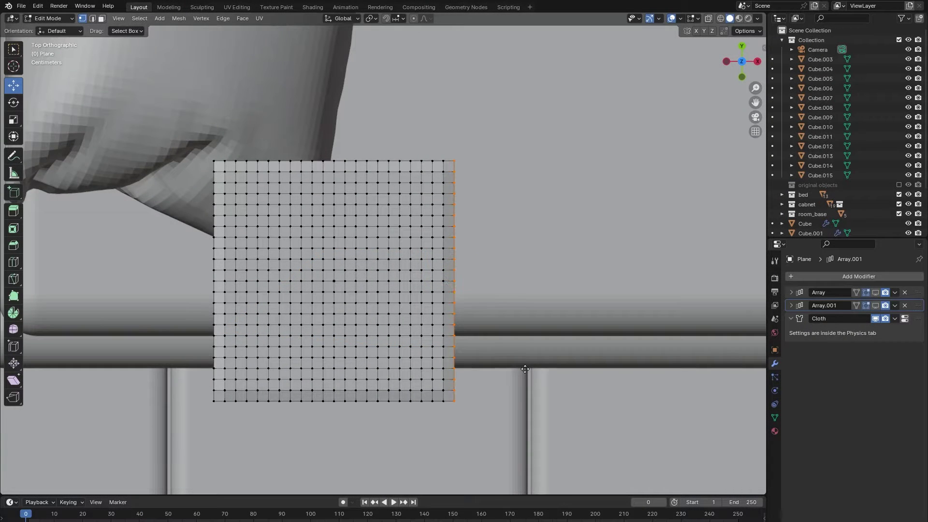
# Extrude one side's edge row of the blanket square about 0.032 m along X and the adjacent row along Y.
pyautogui.press('e')
pyautogui.press('x')
pyautogui.click(536, 369)
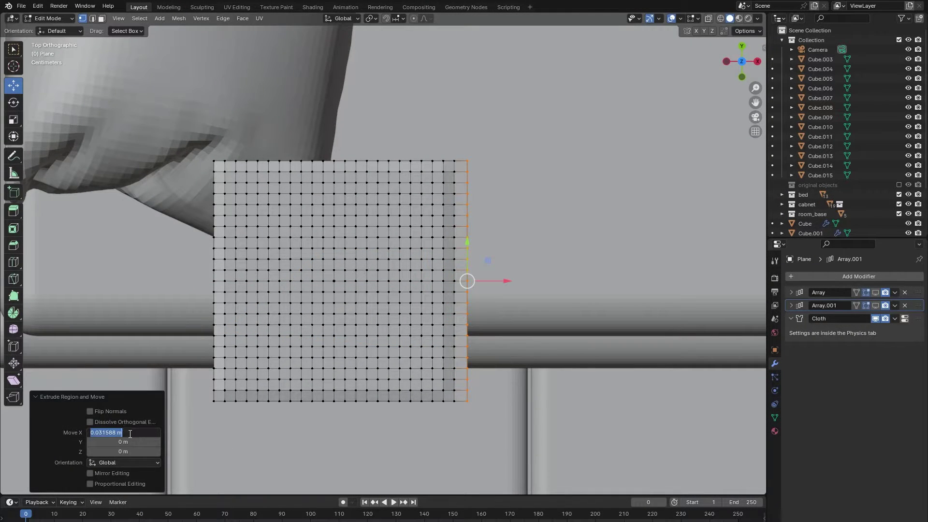
pyautogui.press('e')
pyautogui.press('y')
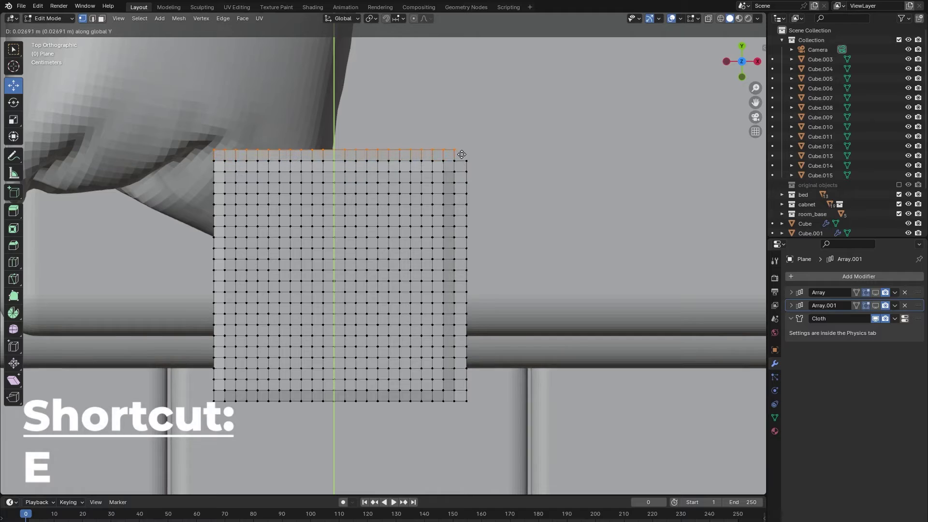
pyautogui.rightClick(390, 128)
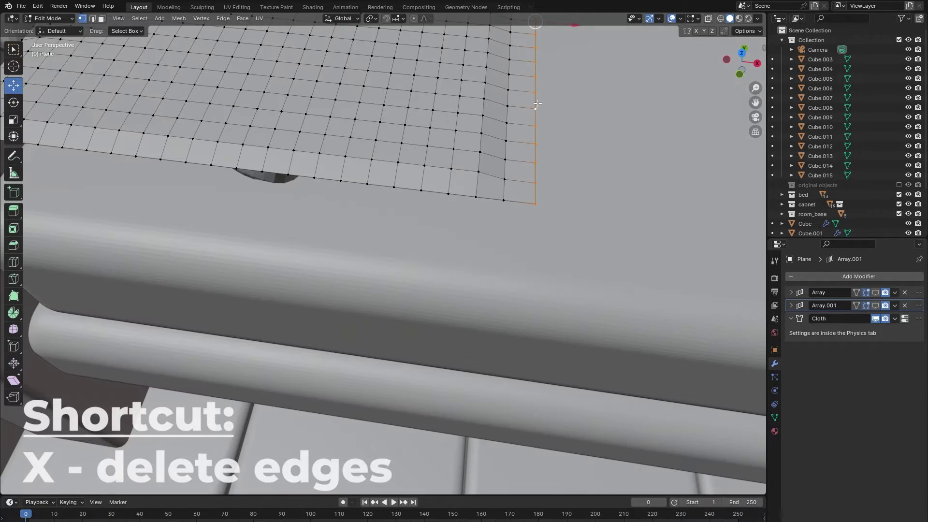
# Delete the outermost edges of both extruded strips so only the short connecting edges are left, and return to Object Mode.
pyautogui.press('x')
pyautogui.click(538, 103)
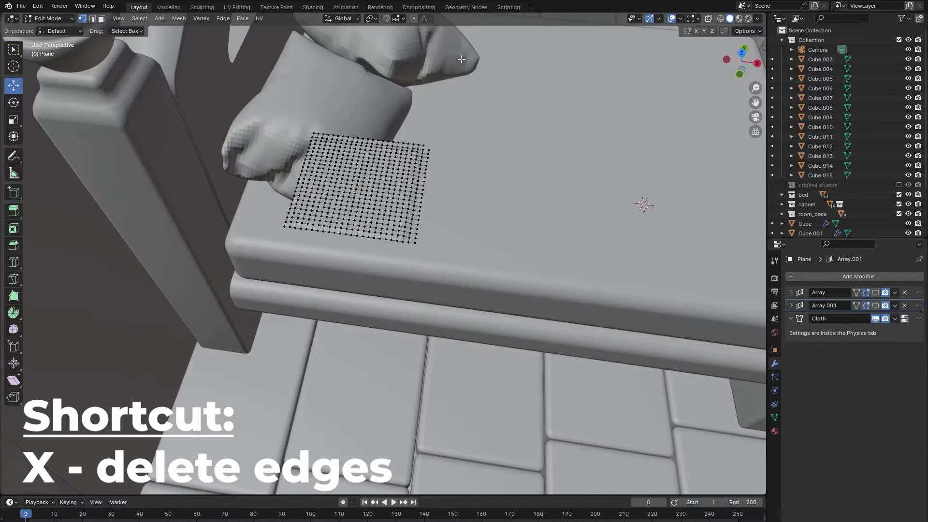
pyautogui.scroll(2, 449, 115)
pyautogui.keyDown('shift'); pyautogui.moveTo(438, 100); pyautogui.dragTo(436, 192, button='middle'); pyautogui.keyUp('shift')
pyautogui.scroll(2, 434, 186)
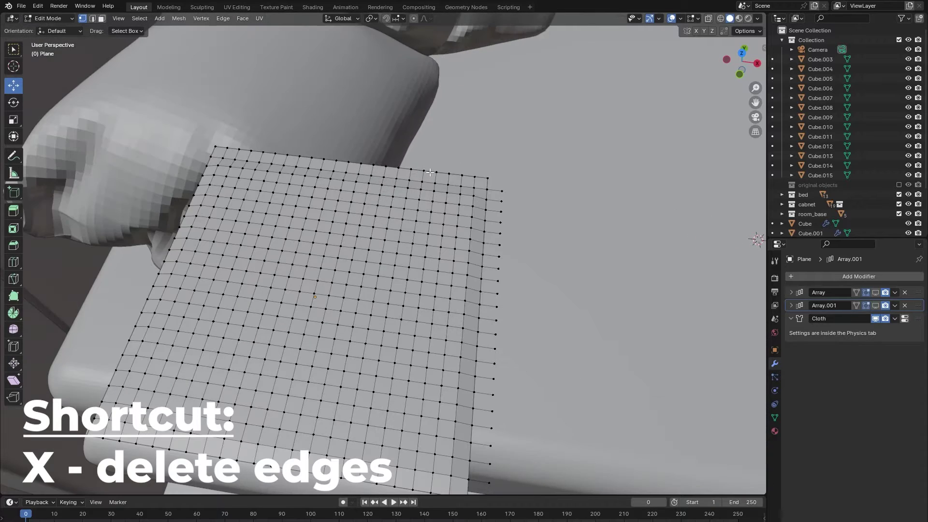
pyautogui.press('x')
pyautogui.click(440, 166)
pyautogui.press('Tab')
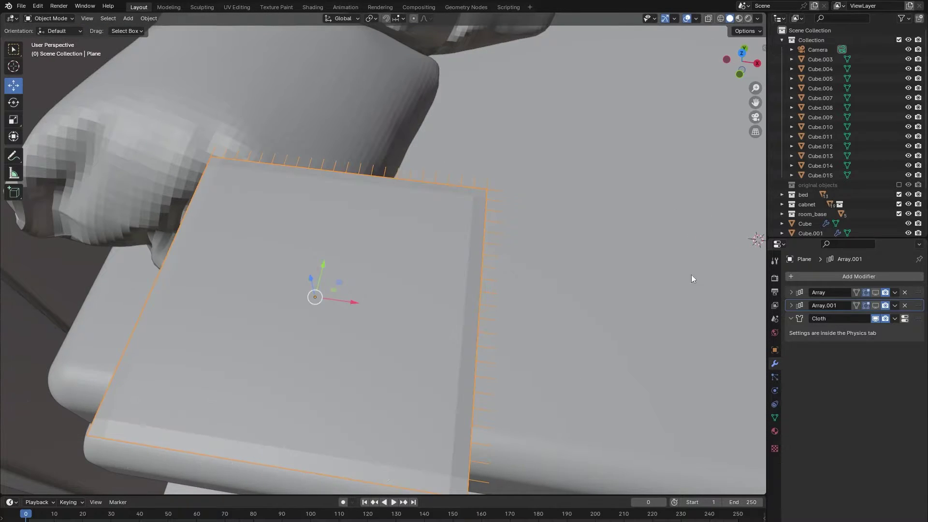
# Enable viewport display of both Array modifiers on the blanket plane and slightly scale the arrayed blanket over the bed.
pyautogui.click(875, 305)
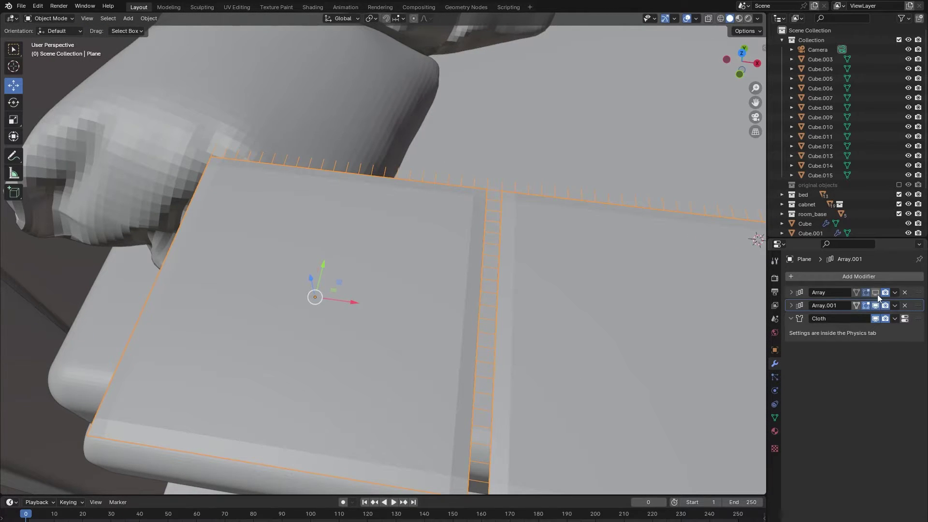
pyautogui.click(876, 295)
pyautogui.scroll(-6, 628, 244)
pyautogui.moveTo(575, 233); pyautogui.dragTo(527, 213, button='middle')
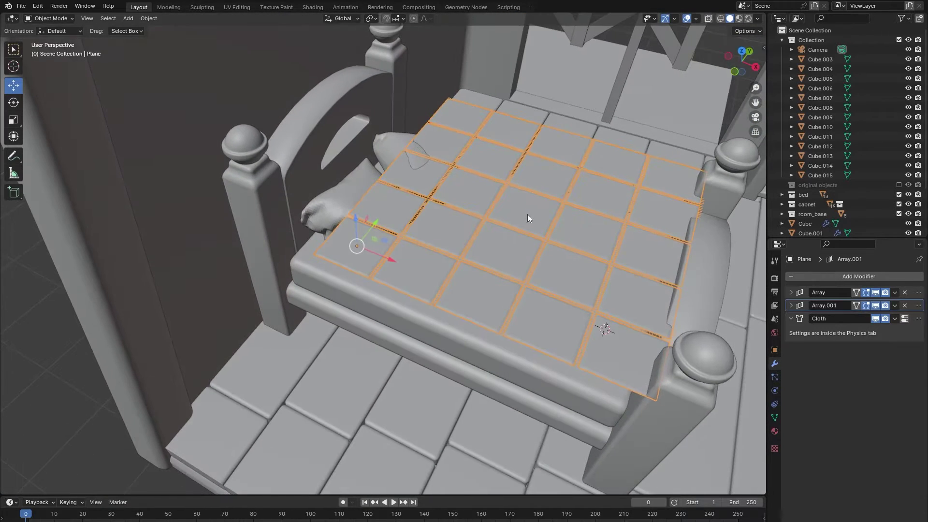
pyautogui.press('s')
pyautogui.click(535, 218)
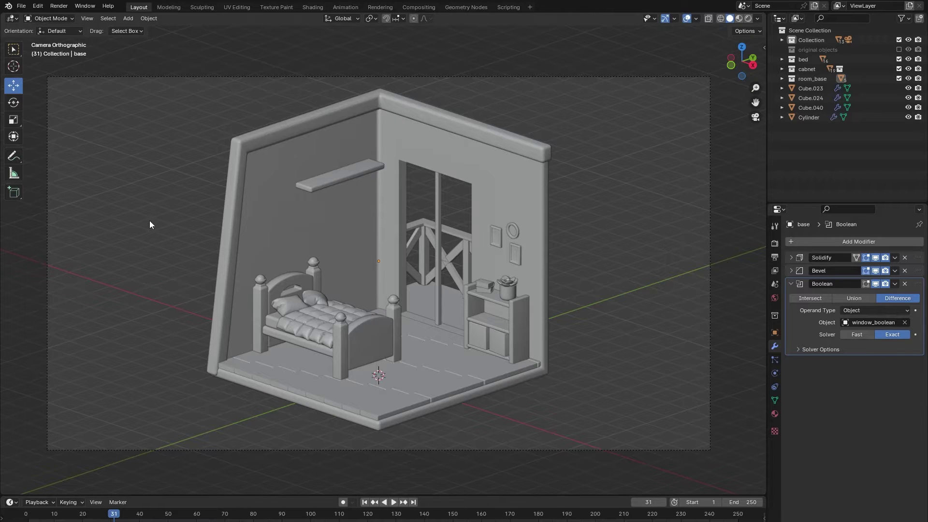
# Add a plane at the world origin and scale it by about 16.2 as a ground beneath the room.
pyautogui.hotkey('shift', 'a')
pyautogui.moveTo(148, 221)
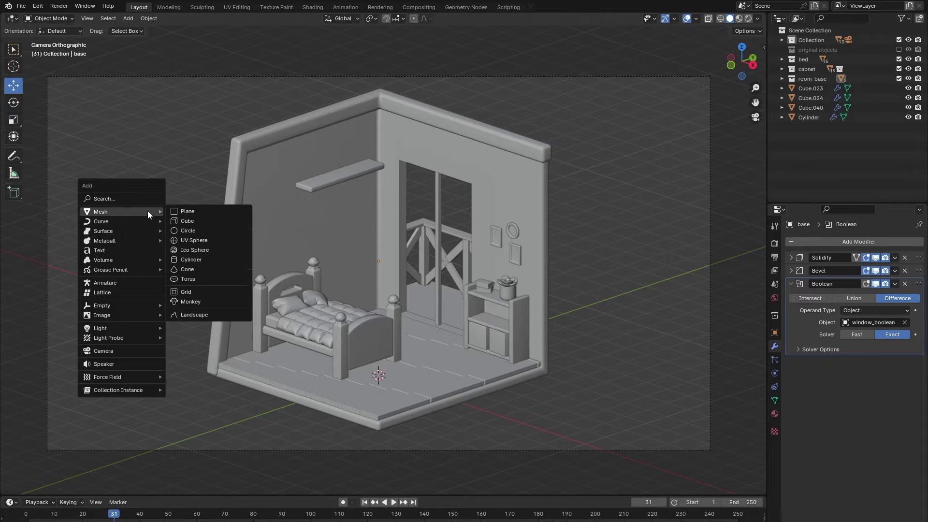
pyautogui.click(192, 213)
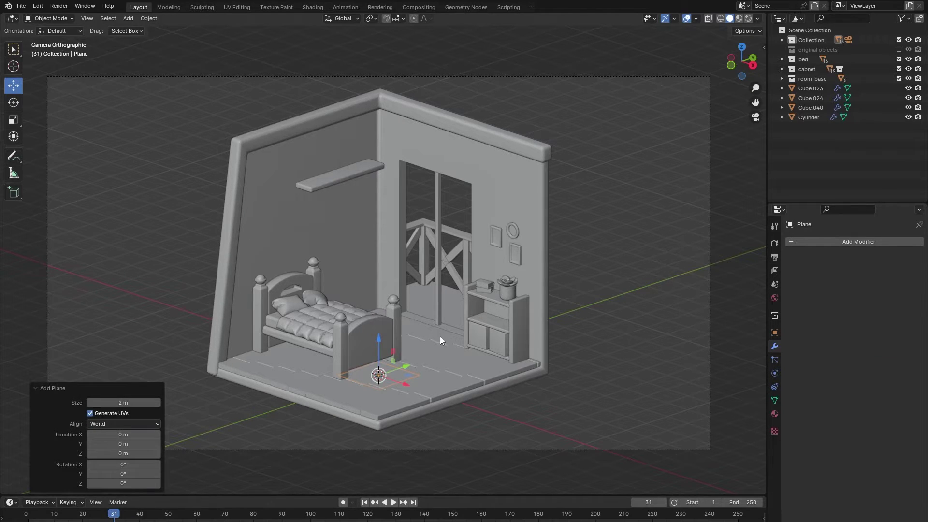
pyautogui.press('s')
pyautogui.click(131, 348)
pyautogui.scroll(-3, 294, 340)
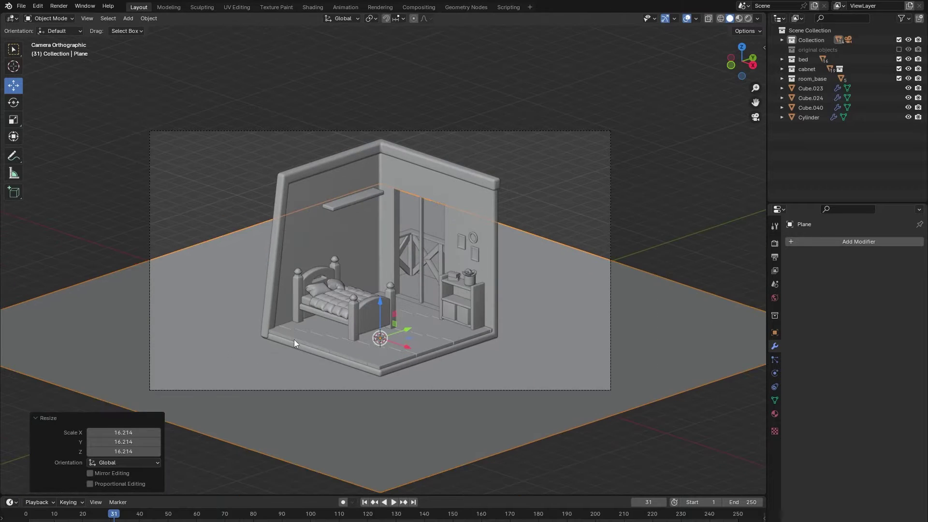
# Extrude two adjacent outer edges of the ground plane, on the sides behind the room, about 20.8 m upward along Z.
pyautogui.moveTo(294, 339); pyautogui.dragTo(369, 352, button='middle')
pyautogui.scroll(-3, 367, 343)
pyautogui.press('Tab')
pyautogui.click(199, 327)
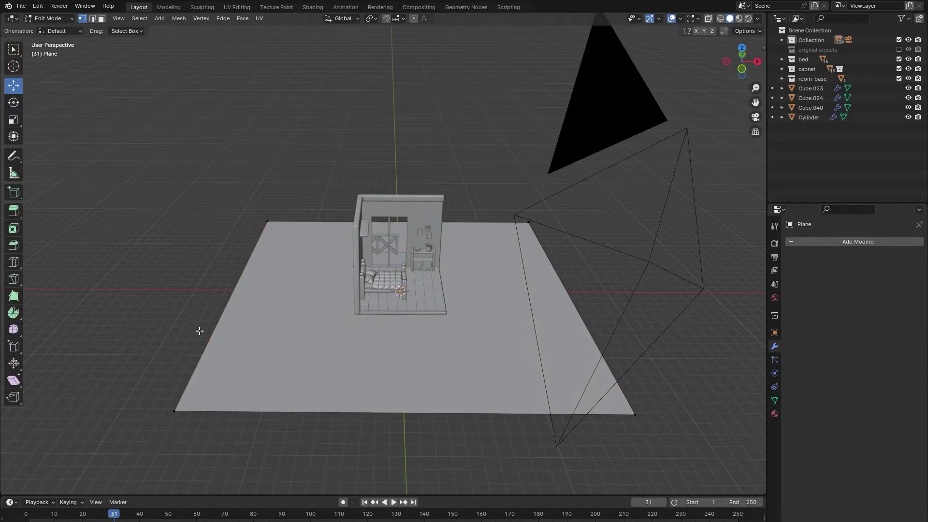
pyautogui.click(174, 411)
pyautogui.keyDown('shift'); pyautogui.click(267, 221); pyautogui.keyUp('shift')
pyautogui.keyDown('shift'); pyautogui.click(528, 223); pyautogui.keyUp('shift')
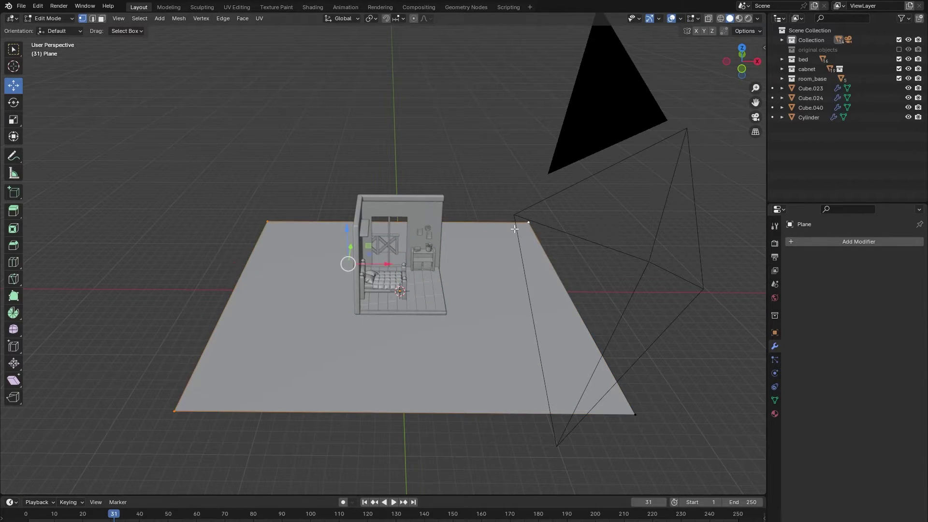
pyautogui.press('e')
pyautogui.click(352, 162)
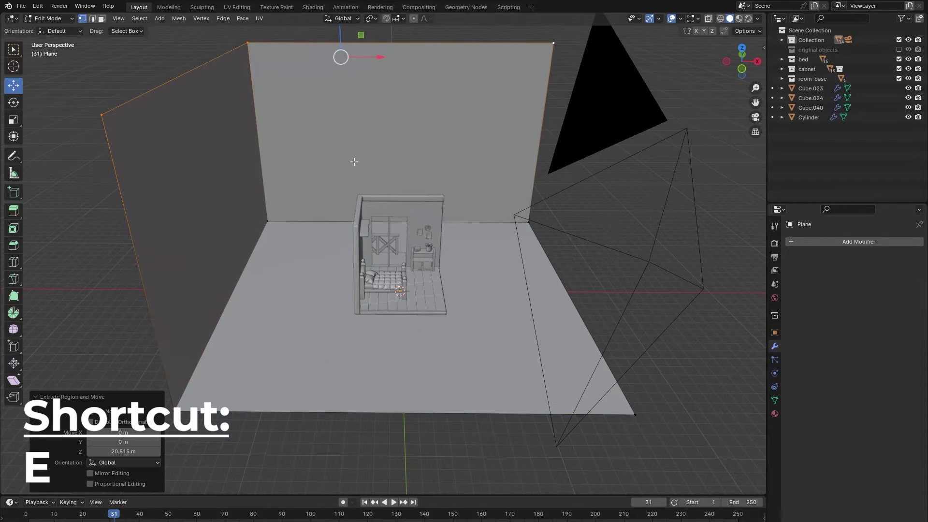
# Bevel the three inner corner edges of the backdrop with many segments so floor and walls blend in a wide curve.
pyautogui.scroll(-2, 321, 187)
pyautogui.click(312, 217)
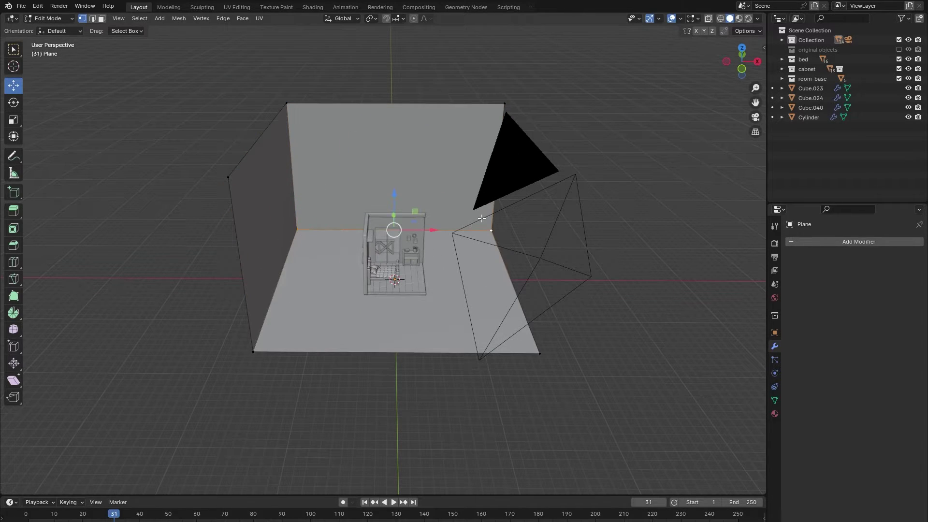
pyautogui.keyDown('shift'); pyautogui.click(259, 349); pyautogui.keyUp('shift')
pyautogui.keyDown('shift'); pyautogui.click(284, 107); pyautogui.keyUp('shift')
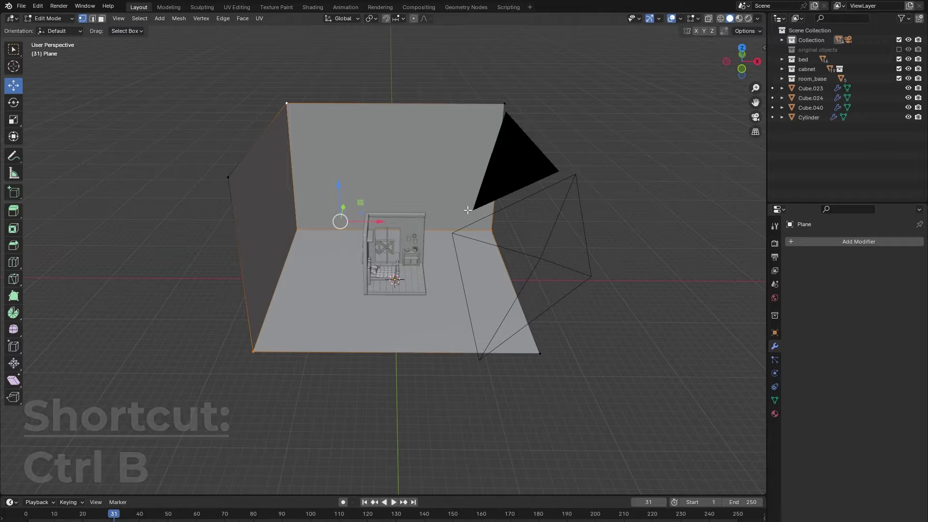
pyautogui.hotkey('ctrl', 'b')
pyautogui.scroll(15, 498, 207)
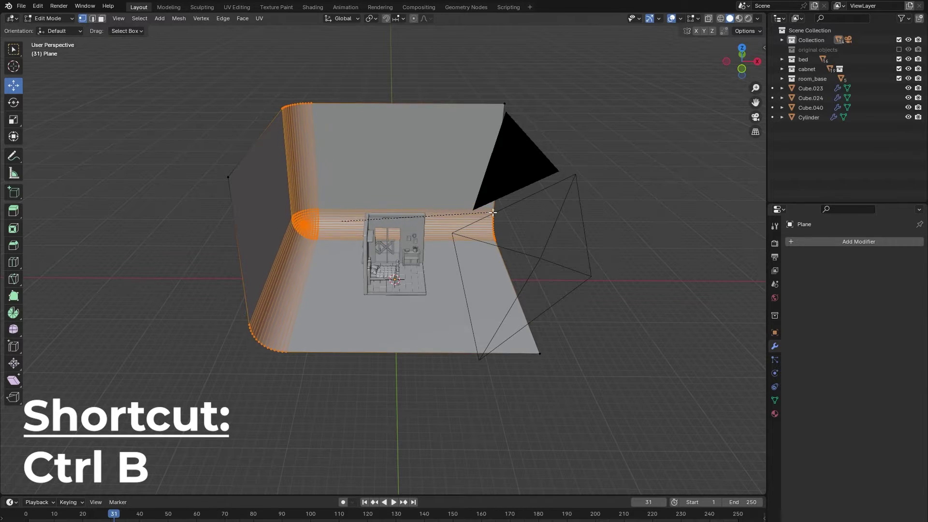
pyautogui.click(494, 212)
# Shade the backdrop smooth in Object Mode and scale it up by about 1.9.
pyautogui.press('Tab')
pyautogui.rightClick(458, 222)
pyautogui.click(458, 222)
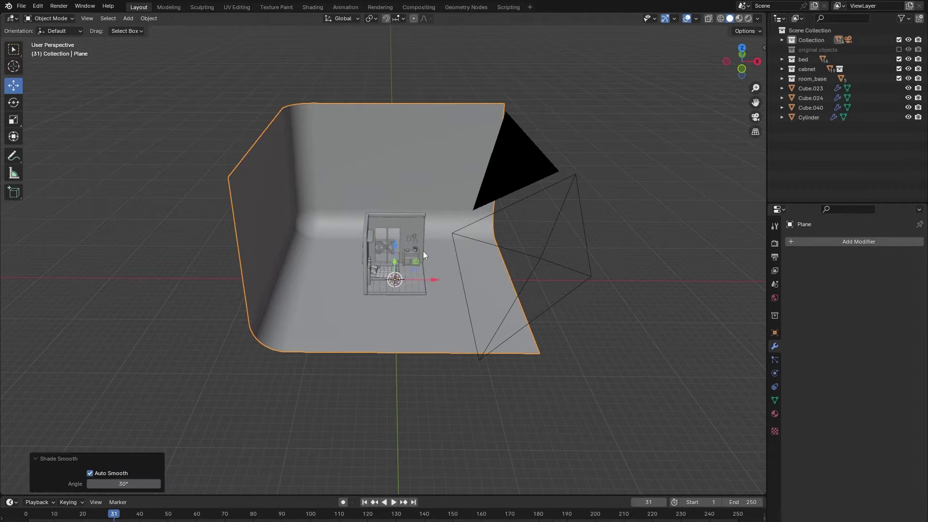
pyautogui.press('s')
pyautogui.click(483, 277)
# Move the backdrop about -25 m along X, 14.5 m along Y and 9.4 m back along X, and return to camera view.
pyautogui.press('g')
pyautogui.press('x')
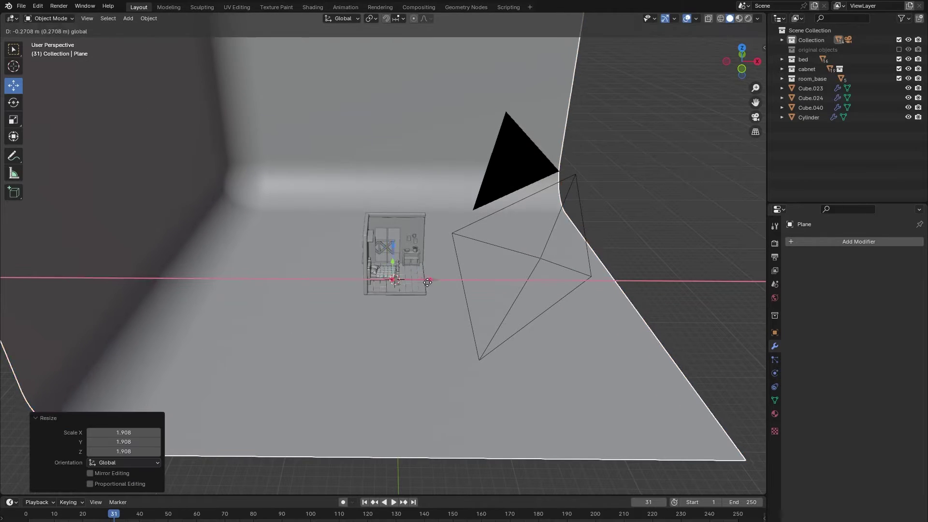
pyautogui.click(252, 299)
pyautogui.moveTo(291, 286); pyautogui.dragTo(246, 282, button='middle')
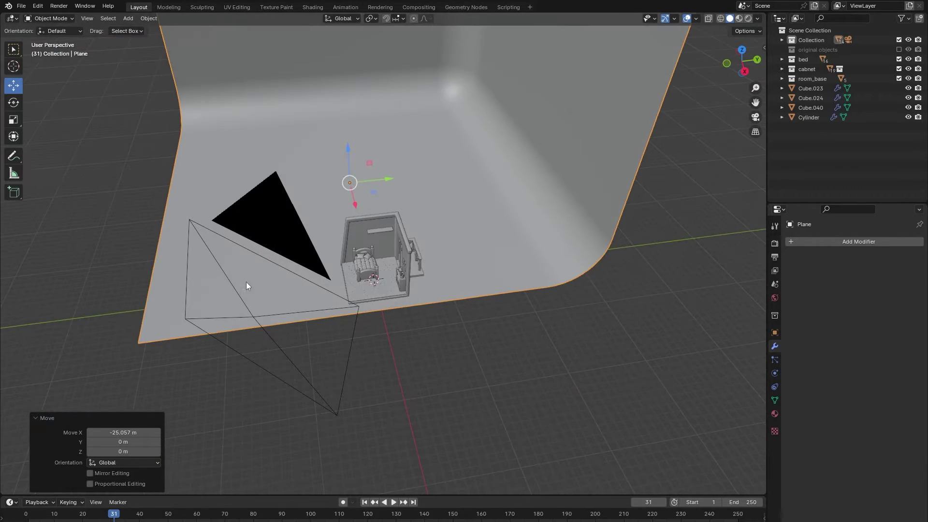
pyautogui.press('g')
pyautogui.press('y')
pyautogui.click(453, 188)
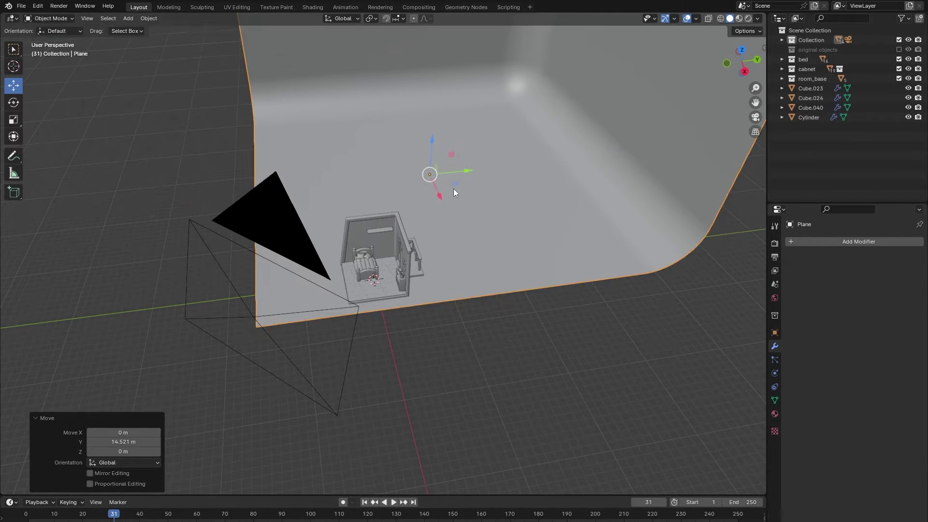
pyautogui.press('g')
pyautogui.press('x')
pyautogui.click(513, 211)
pyautogui.click(755, 116)
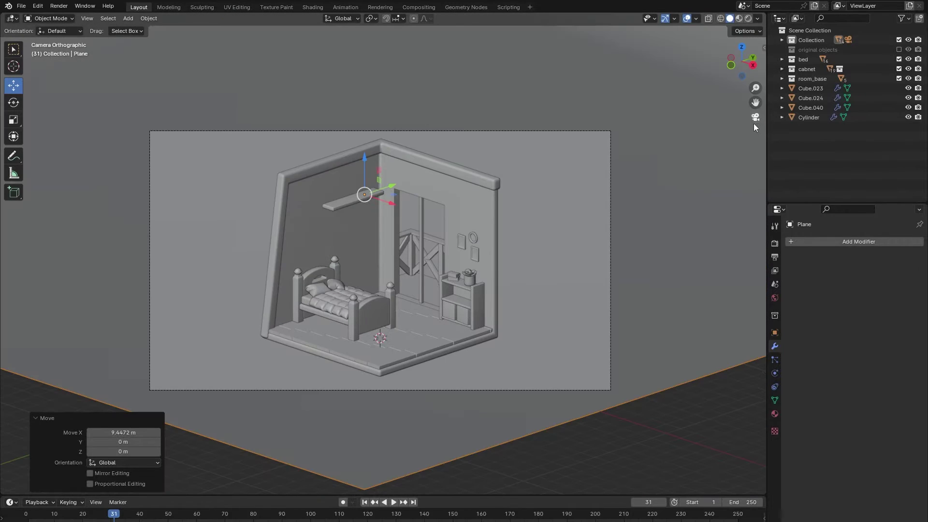
# Add an area light above the room, scale it by about 8.35, and raise its power to about 259.9 W.
pyautogui.hotkey('shift', 'a')
pyautogui.moveTo(329, 410)
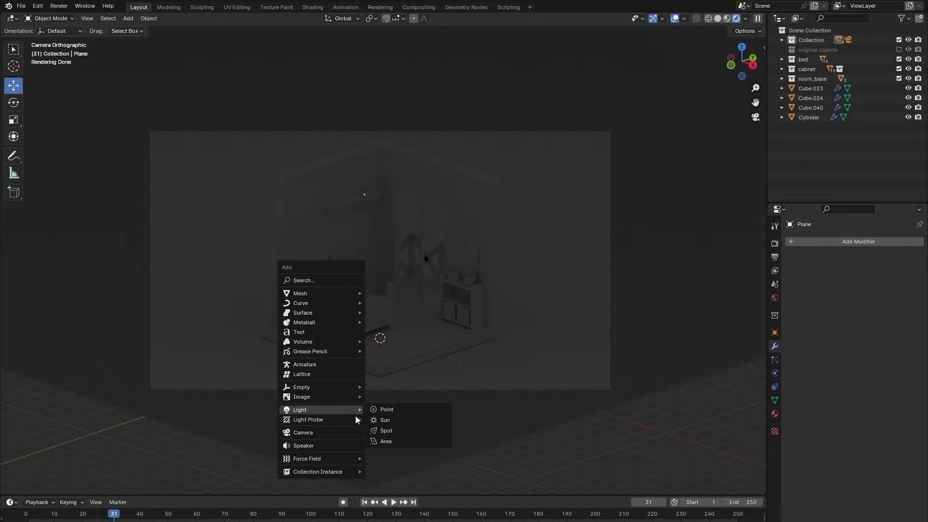
pyautogui.click(378, 439)
pyautogui.press('g')
pyautogui.press('z')
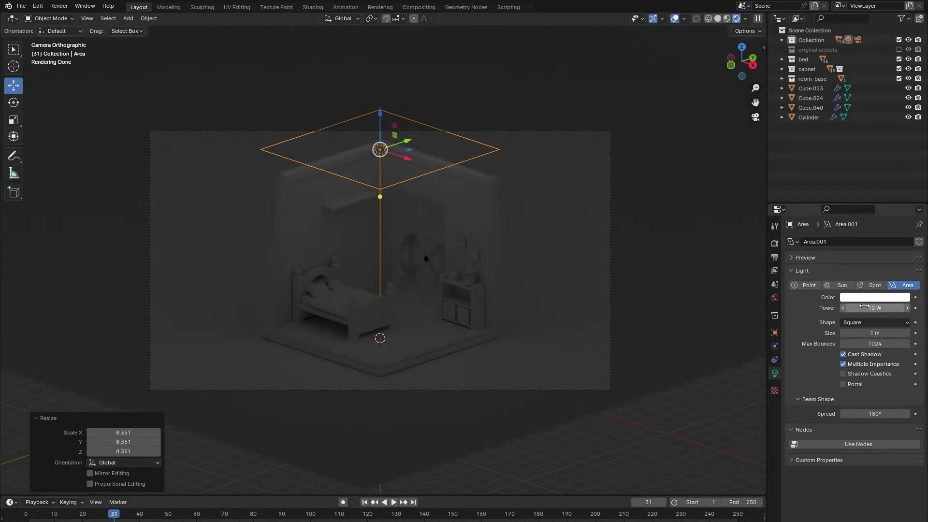
pyautogui.moveTo(865, 308); pyautogui.dragTo(917, 308)
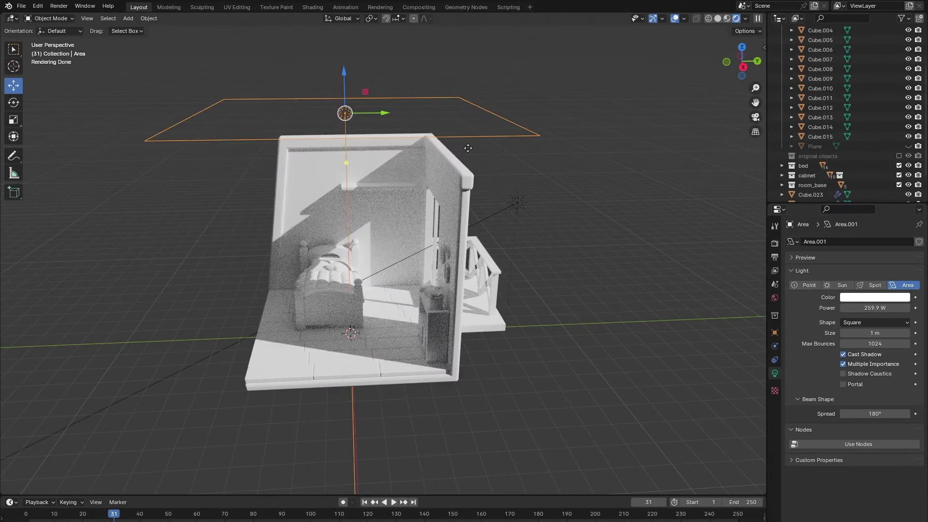
# Duplicate the overhead area light to the room's open side, rotate it 90° about X, and move it closer to the room.
pyautogui.hotkey('shift', 'd')
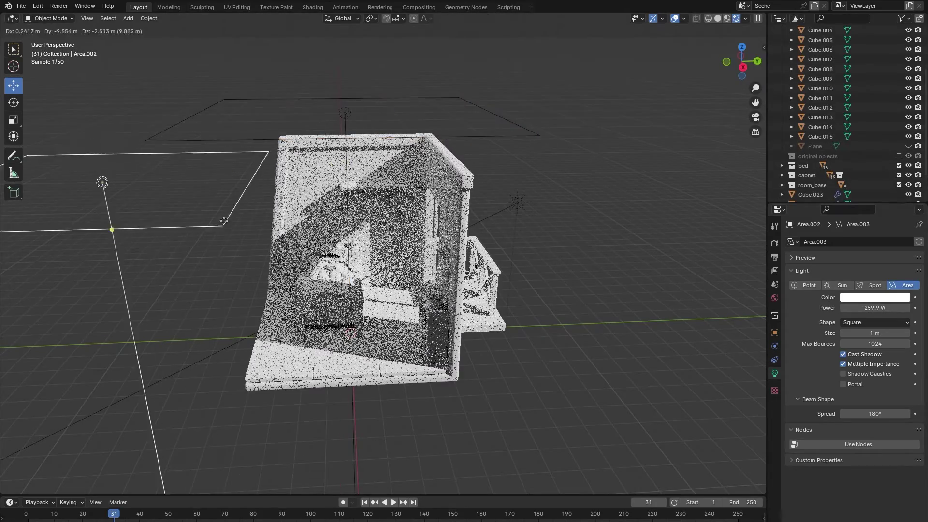
pyautogui.click(390, 213)
pyautogui.write('rx90')
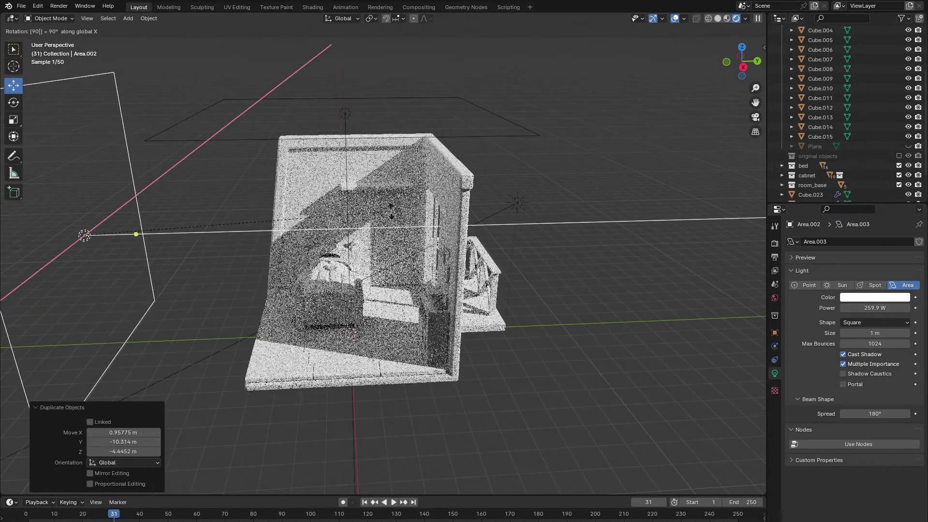
pyautogui.press('Return')
pyautogui.moveTo(118, 236); pyautogui.dragTo(215, 244)
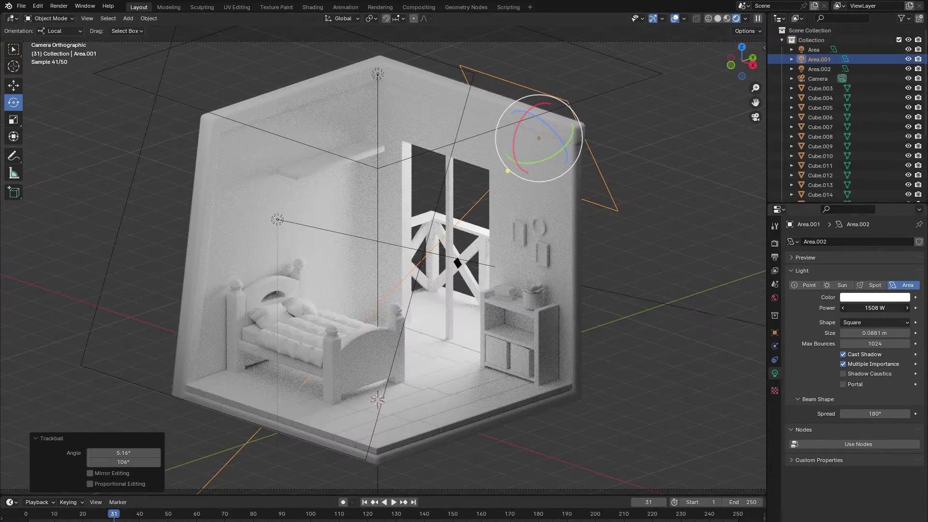
# Raise the power of area light Area.001 to about 2454.9 W, deselect it and hide the viewport overlays.
pyautogui.moveTo(874, 307)
pyautogui.mouseDown()
pyautogui.moveTo(903, 308)
pyautogui.moveTo(892, 308)
pyautogui.mouseUp()
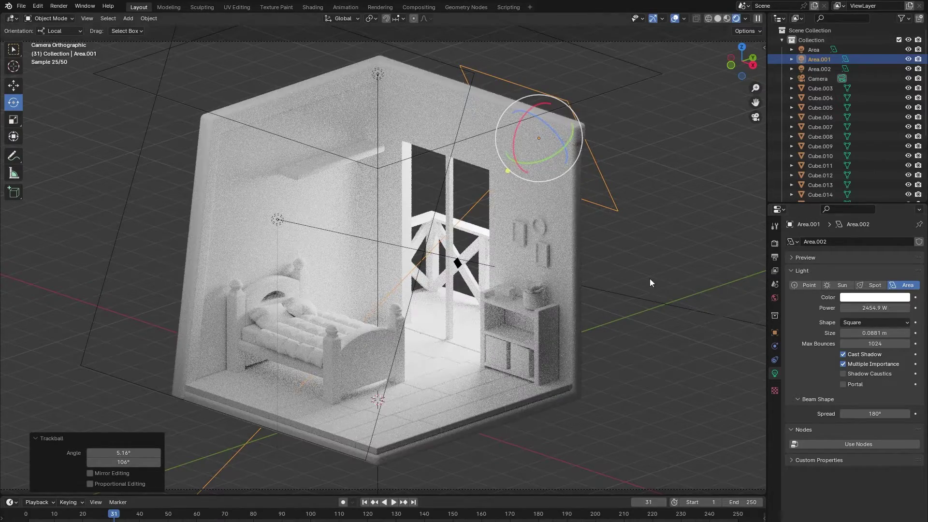
pyautogui.click(650, 282)
pyautogui.click(14, 81)
pyautogui.scroll(-3, 239, 112)
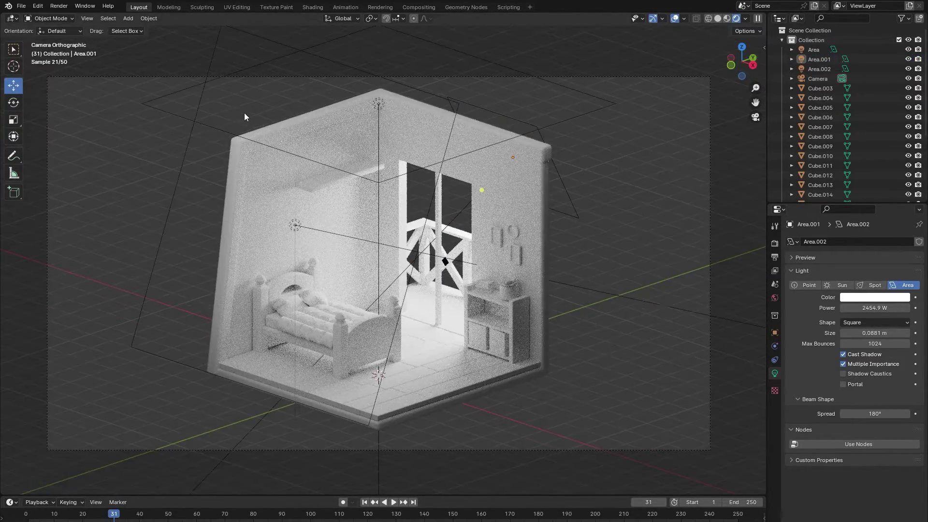
pyautogui.click(674, 19)
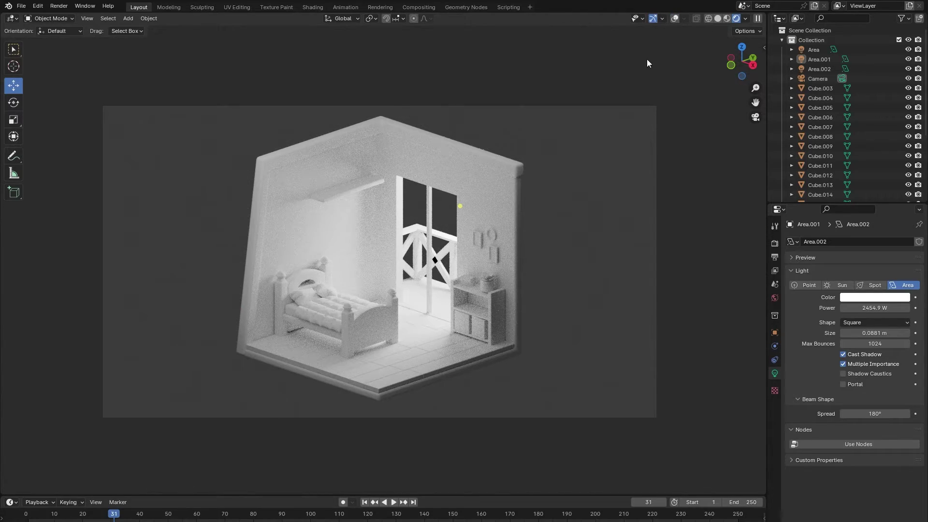
pyautogui.scroll(2, 646, 63)
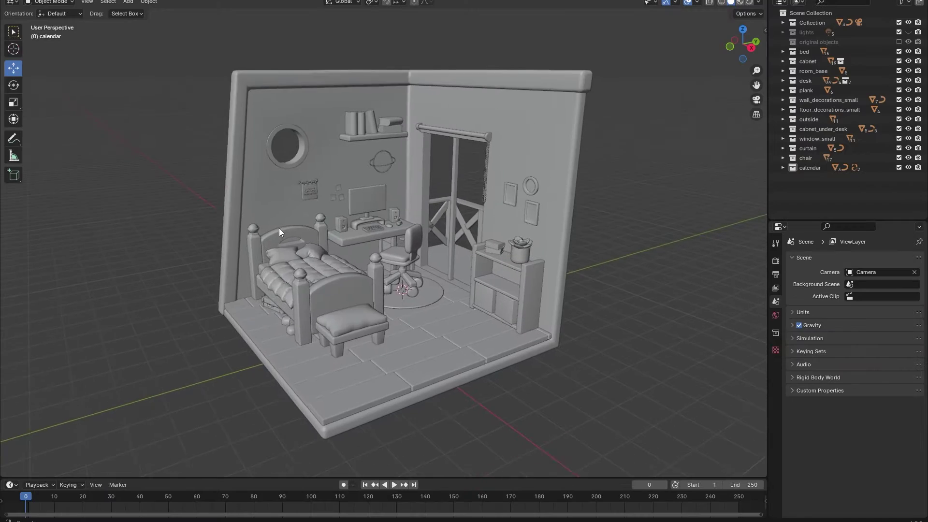
# Add a Bezier curve, move it about 8.9 m along X clear of the room, and view it from the top.
pyautogui.hotkey('shift', 'a')
pyautogui.moveTo(280, 197)
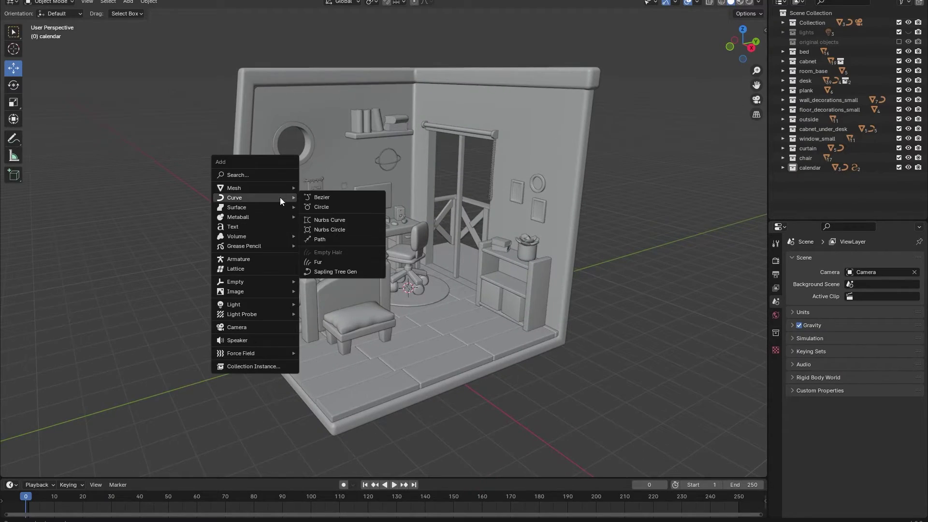
pyautogui.click(322, 197)
pyautogui.press('g')
pyautogui.press('x')
pyautogui.click(620, 395)
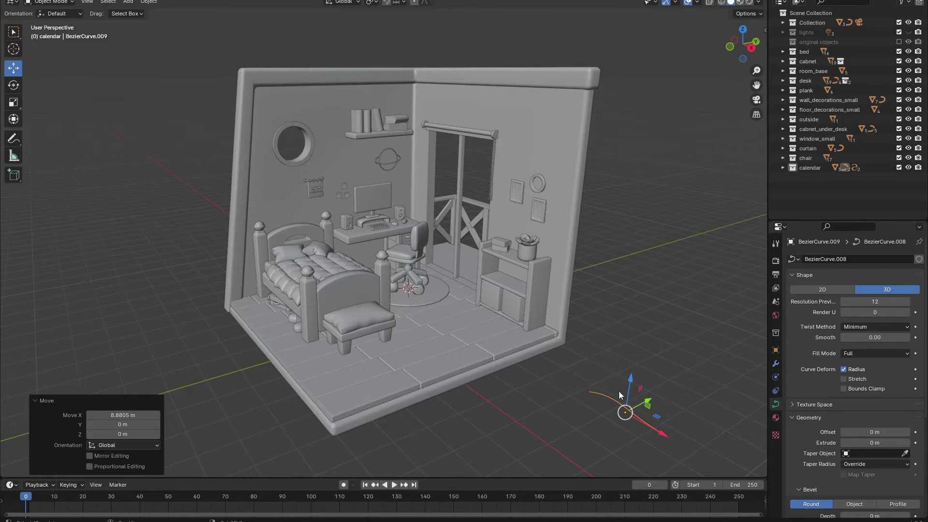
pyautogui.keyDown('shift'); pyautogui.moveTo(619, 390); pyautogui.dragTo(623, 154, button='middle'); pyautogui.keyUp('shift')
pyautogui.click(741, 35)
pyautogui.scroll(5, 531, 251)
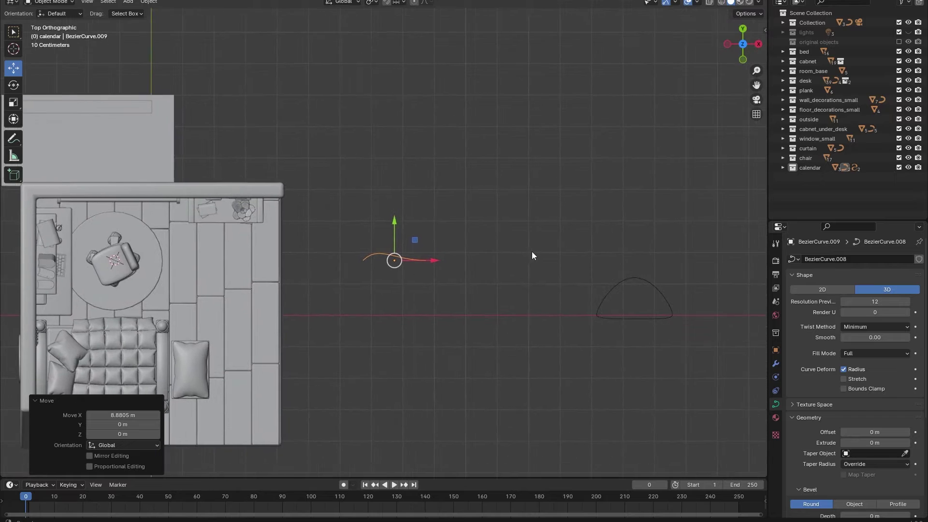
# In Edit Mode, move the curve's end point up and inward and rotate the start point's handles steeply upright.
pyautogui.press('Tab')
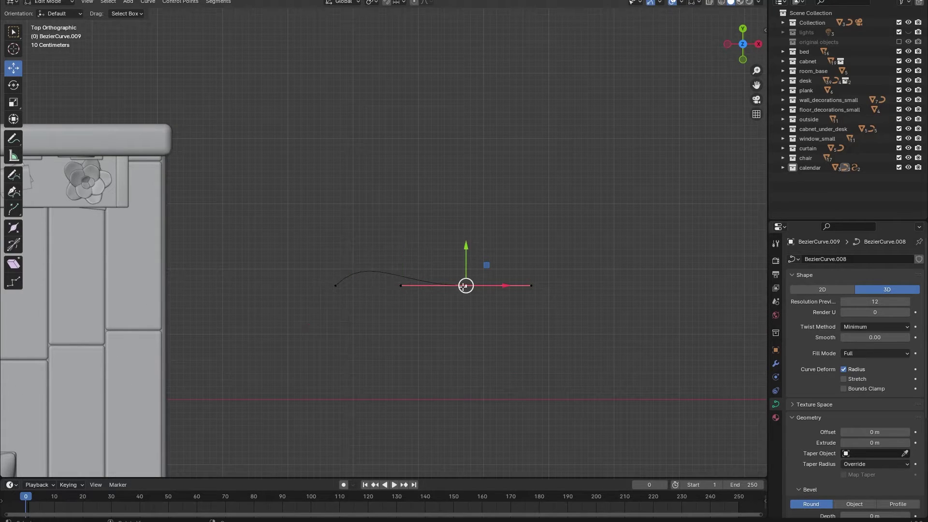
pyautogui.moveTo(463, 286); pyautogui.dragTo(395, 242)
pyautogui.click(335, 286)
pyautogui.press('r')
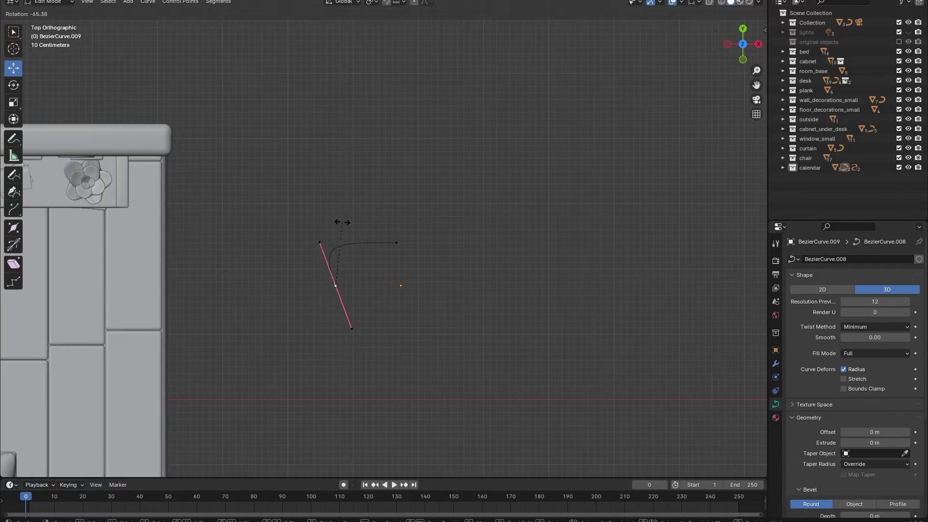
pyautogui.click(342, 222)
pyautogui.press('s')
# Scale, move and rotate the curve's end point to shape the first rounded bump of a cloud outline.
pyautogui.click(396, 242)
pyautogui.press('s')
pyautogui.press('g')
pyautogui.press('r')
pyautogui.press('s')
pyautogui.press('r')
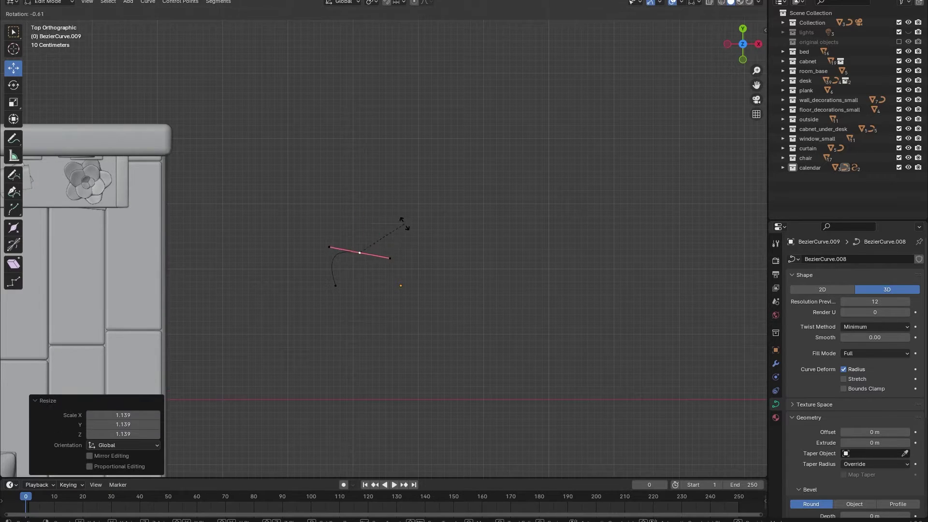
pyautogui.click(371, 244)
pyautogui.press('g')
pyautogui.click(382, 246)
# Extrude further control points over the cloud's top and down its far side, rotating the last handles to follow the outline.
pyautogui.press('e')
pyautogui.click(499, 189)
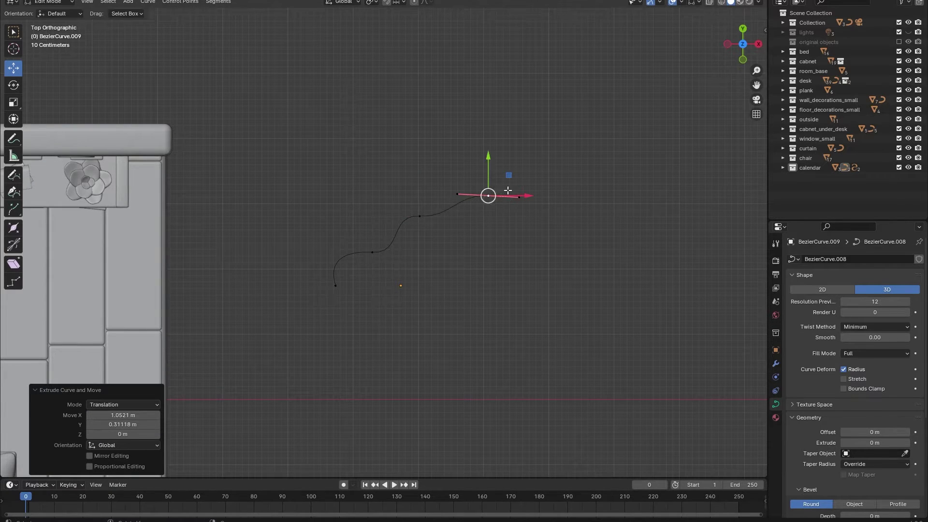
pyautogui.press('e')
pyautogui.click(521, 239)
pyautogui.press('r')
pyautogui.click(549, 312)
# Extrude control points for the cloud's outer end and flat underside, rotating each one's handles to round the outline.
pyautogui.press('e')
pyautogui.click(596, 351)
pyautogui.press('r')
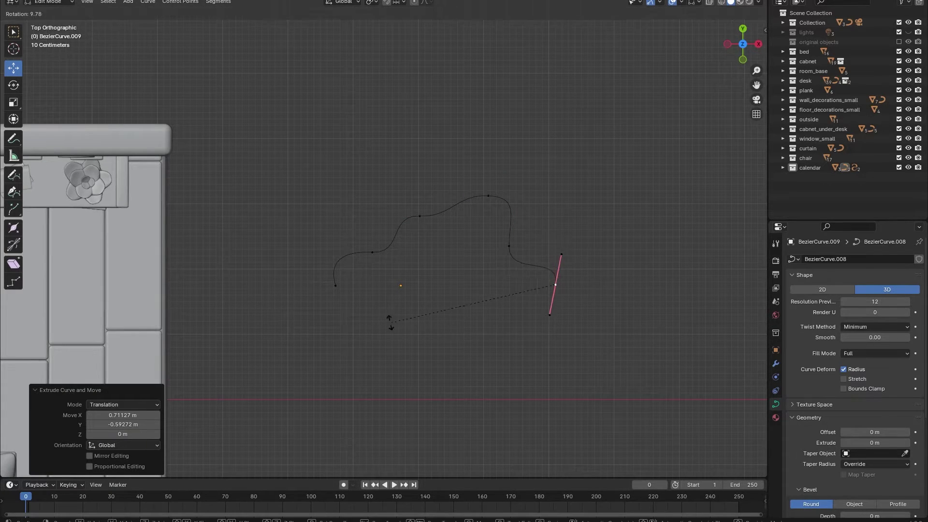
pyautogui.click(387, 320)
pyautogui.press('e')
pyautogui.click(279, 340)
pyautogui.press('r')
pyautogui.click(449, 366)
# Join the curve's two end points to close the cloud outline, and reposition the control point on its second bump.
pyautogui.keyDown('shift'); pyautogui.click(338, 283); pyautogui.keyUp('shift')
pyautogui.press('f')
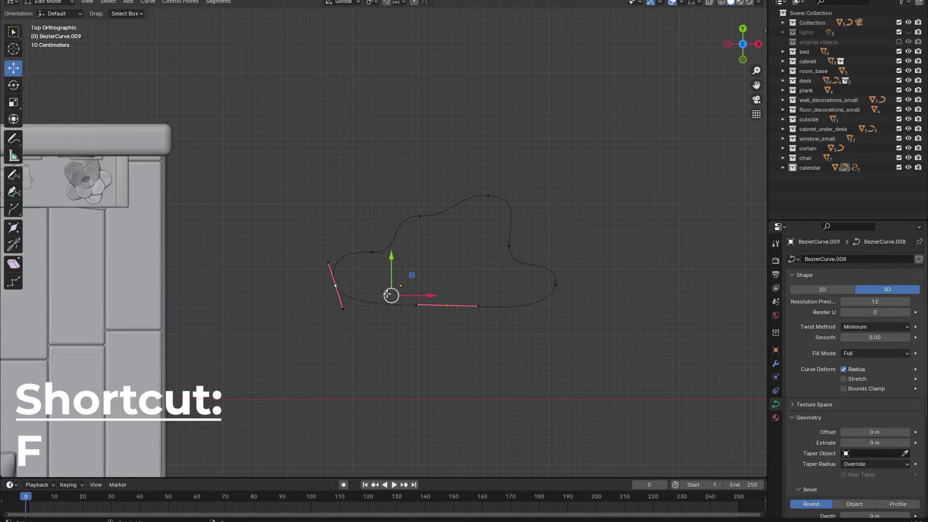
pyautogui.click(477, 290)
pyautogui.hotkey('ctrl', 'x')
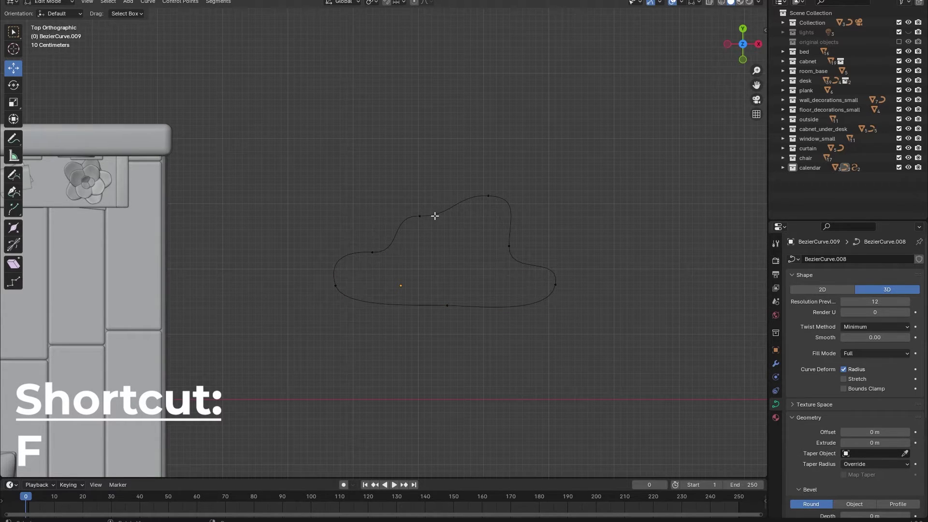
pyautogui.click(419, 216)
pyautogui.press('g')
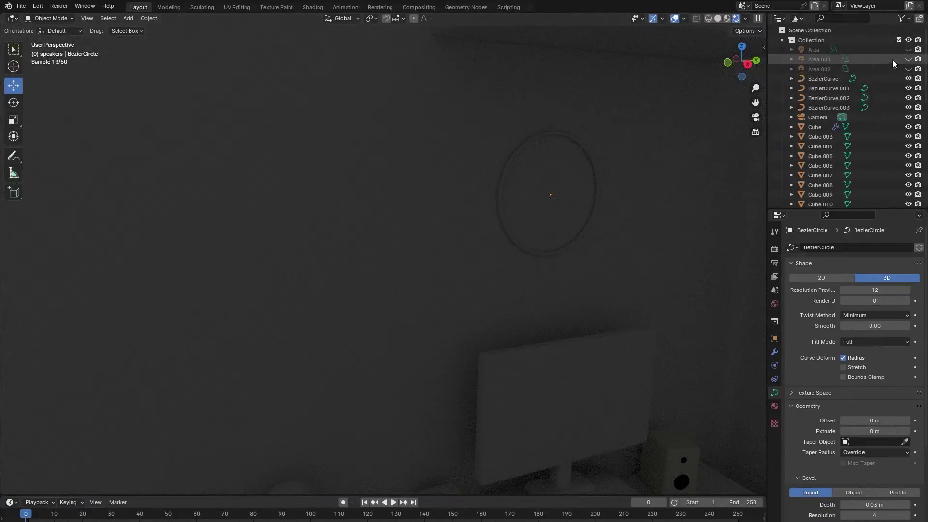
# Unhide the three area lights and give the circle curve on the wall a new material named glow.
pyautogui.click(909, 58)
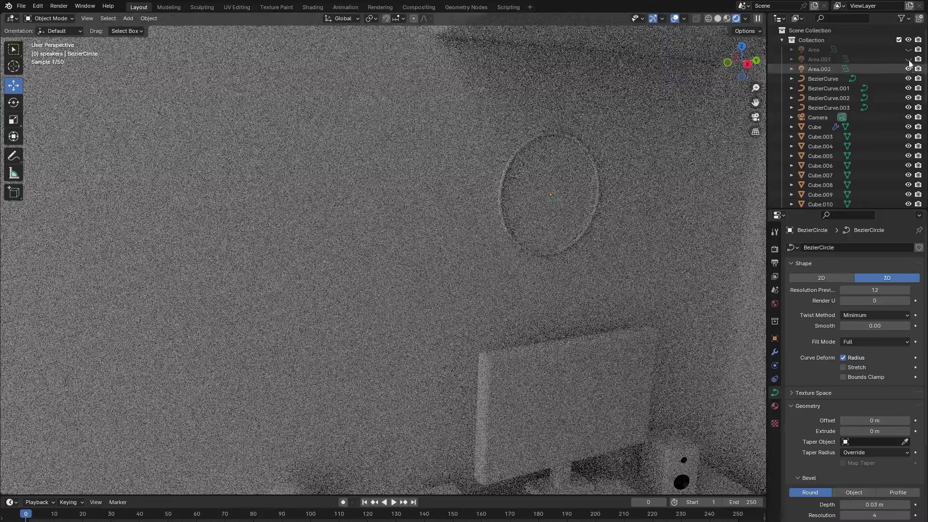
pyautogui.moveTo(908, 58); pyautogui.dragTo(908, 49)
pyautogui.click(520, 243)
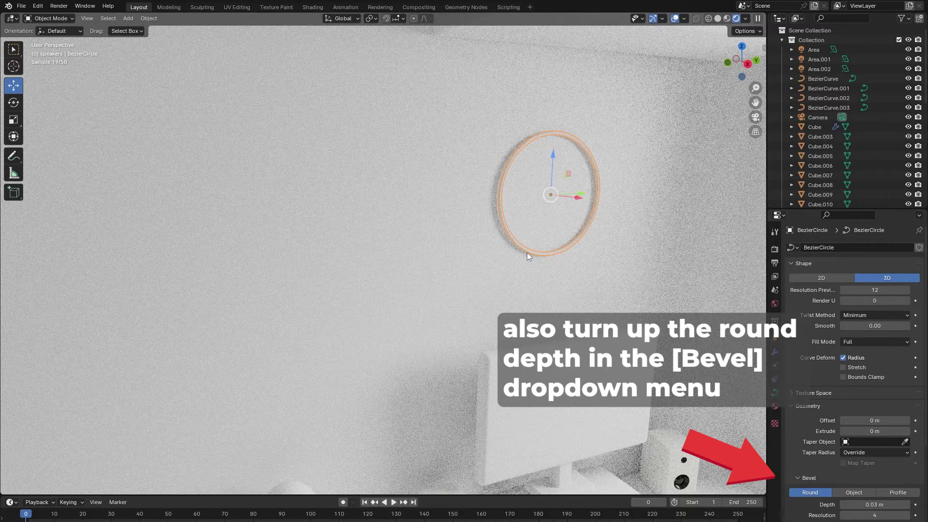
pyautogui.click(775, 406)
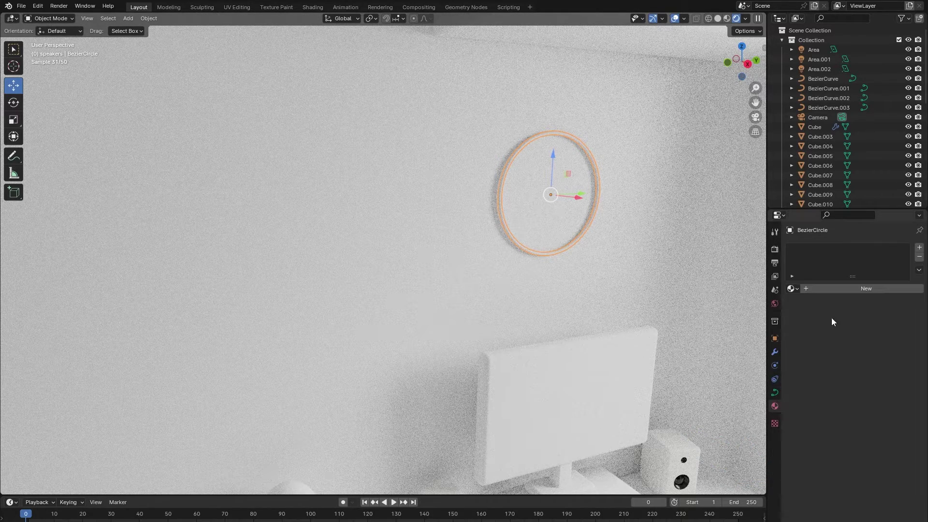
pyautogui.click(831, 288)
pyautogui.doubleClick(824, 288)
pyautogui.write('glow')
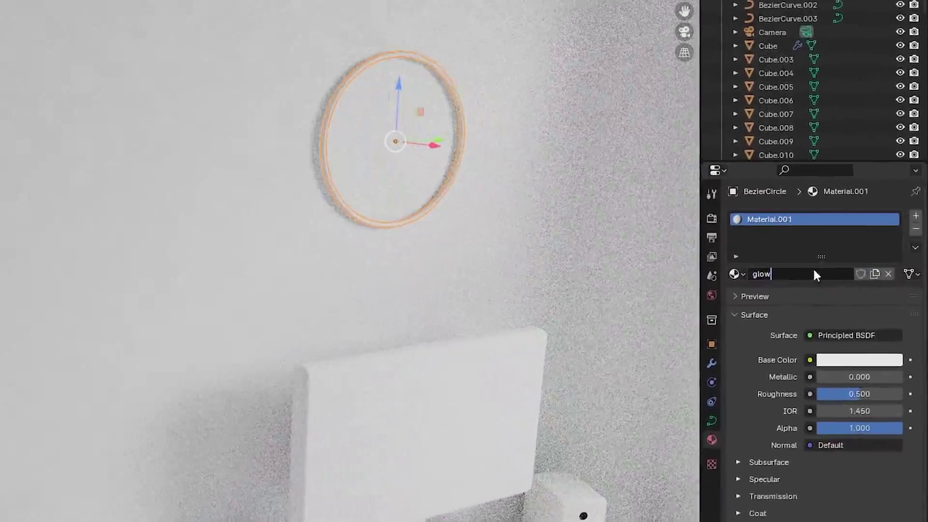
pyautogui.press('Return')
# Change the glow material's surface to Emission with strength 16.6 and tint its colour pale yellow.
pyautogui.click(872, 333)
pyautogui.click(854, 331)
pyautogui.moveTo(832, 381)
pyautogui.mouseDown()
pyautogui.moveTo(870, 382)
pyautogui.moveTo(832, 376)
pyautogui.mouseUp()
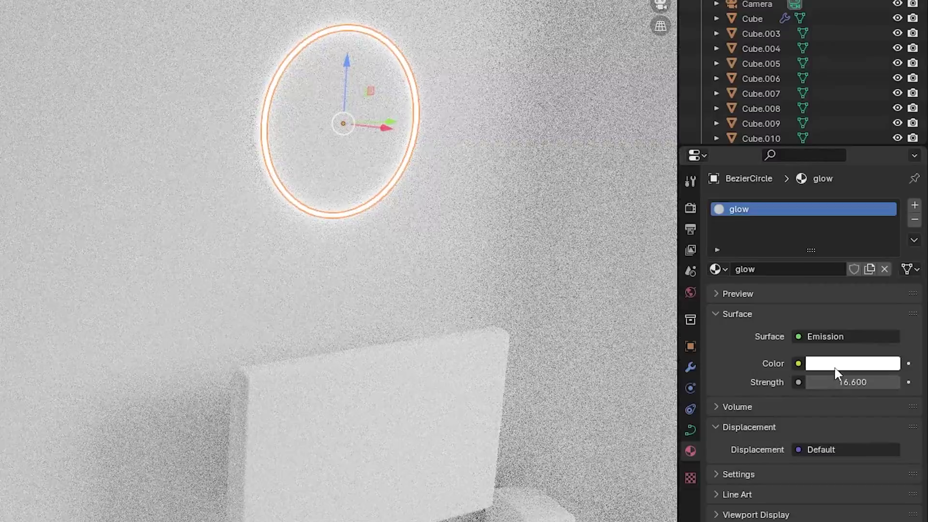
pyautogui.click(839, 364)
pyautogui.click(805, 201)
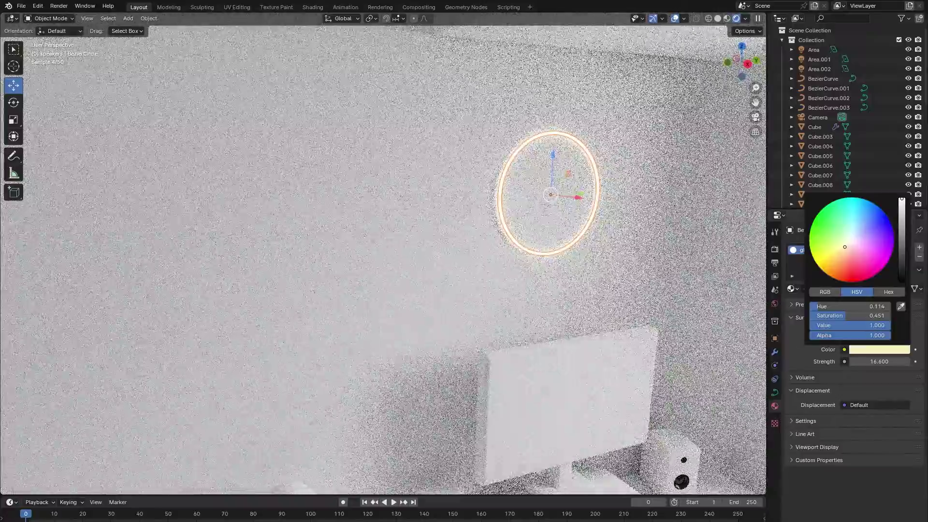
pyautogui.click(663, 254)
pyautogui.scroll(-5, 663, 256)
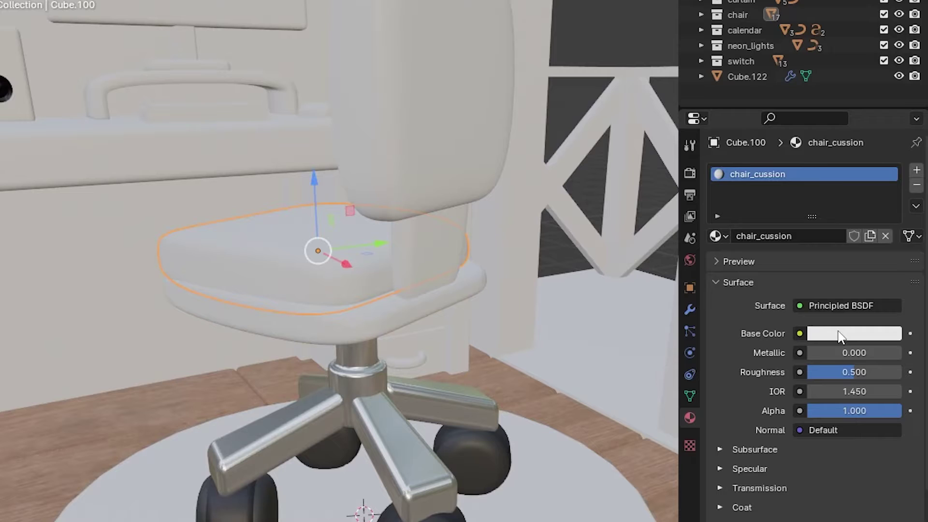
# Set the base colour of the seat's chair_cussion material to pink with hue 0.976, saturation 0.482 and value 0.8.
pyautogui.click(838, 332)
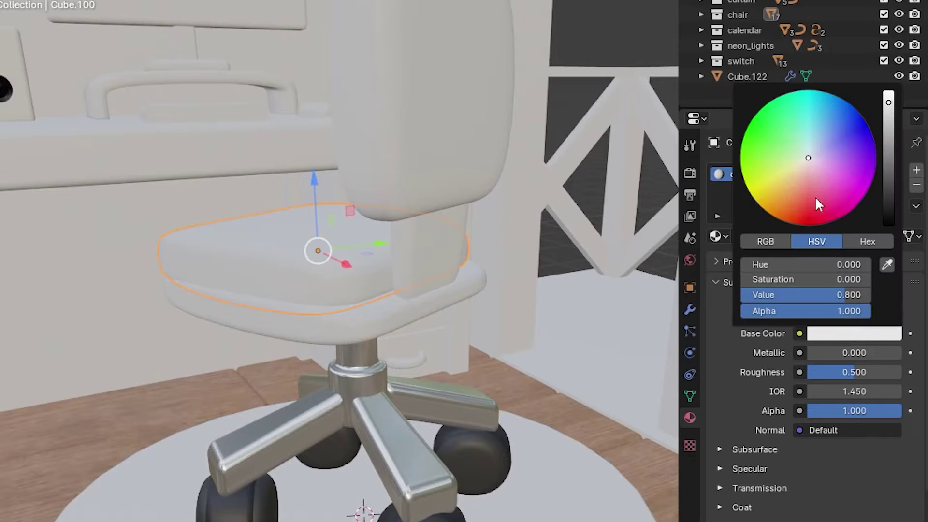
pyautogui.hotkey('ctrl', 'v')
pyautogui.moveTo(818, 175); pyautogui.dragTo(810, 173)
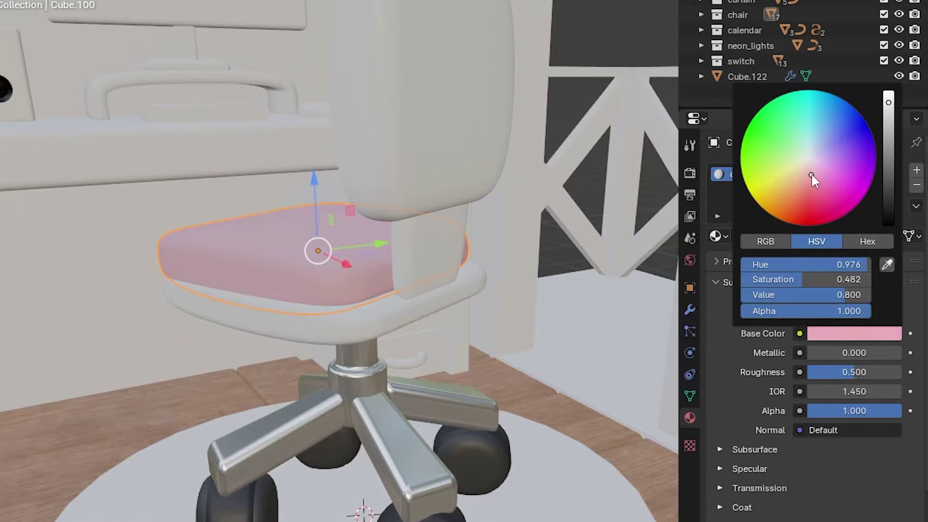
pyautogui.scroll(-2, 377, 291)
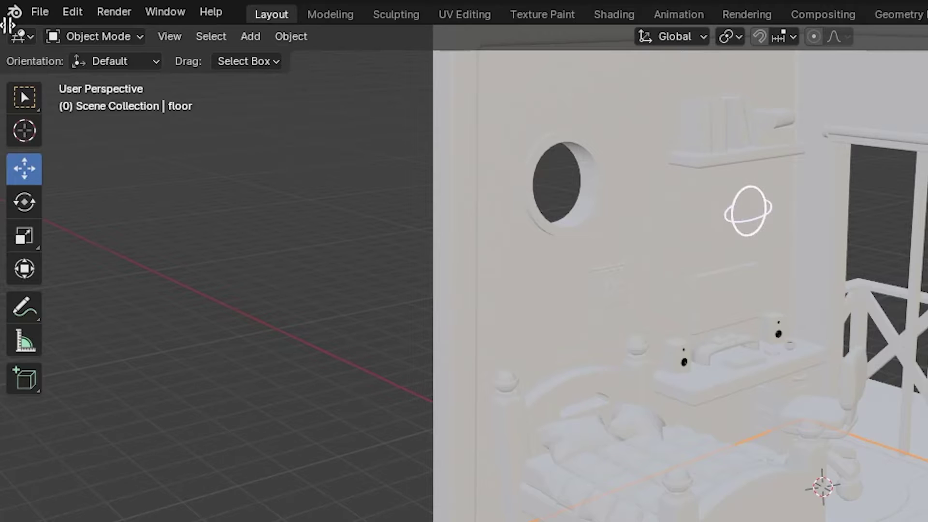
# Split the 3D viewport into two areas and change one of them to the Shader Editor.
pyautogui.moveTo(7, 25); pyautogui.dragTo(707, 121)
pyautogui.click(23, 37)
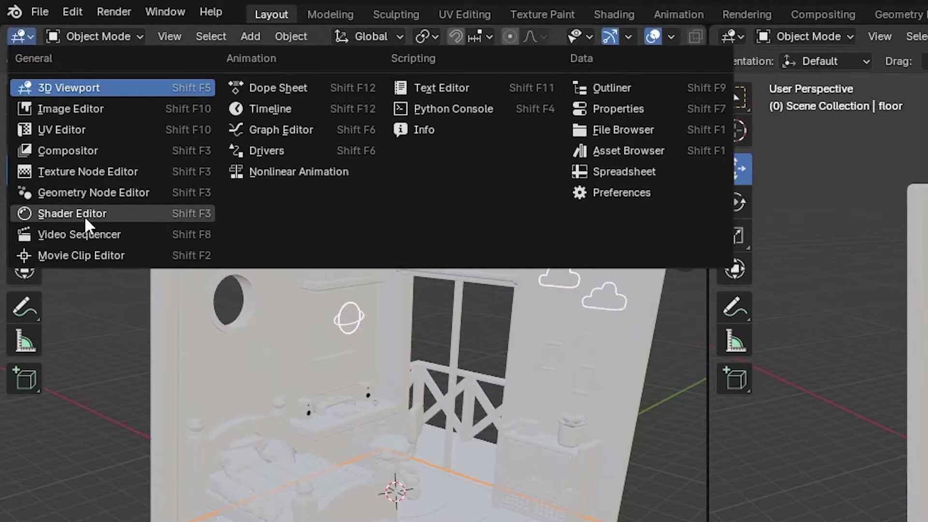
pyautogui.click(85, 213)
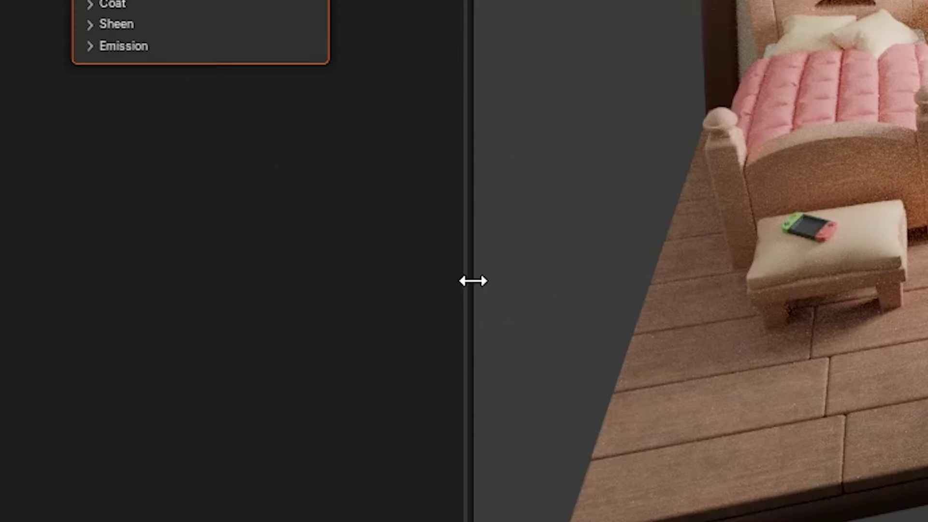
pyautogui.rightClick(473, 281)
pyautogui.click(435, 338)
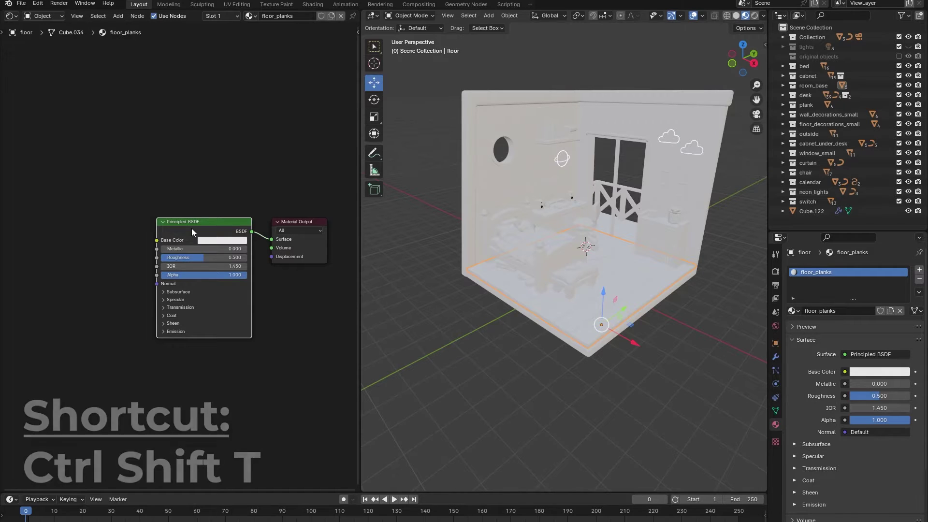
# Start the Principled Texture Setup on the floor_planks shader and select Wood058_4K-JPG_Displacement.jpg in the file browser.
pyautogui.hotkey('ctrl', 'shift', 't')
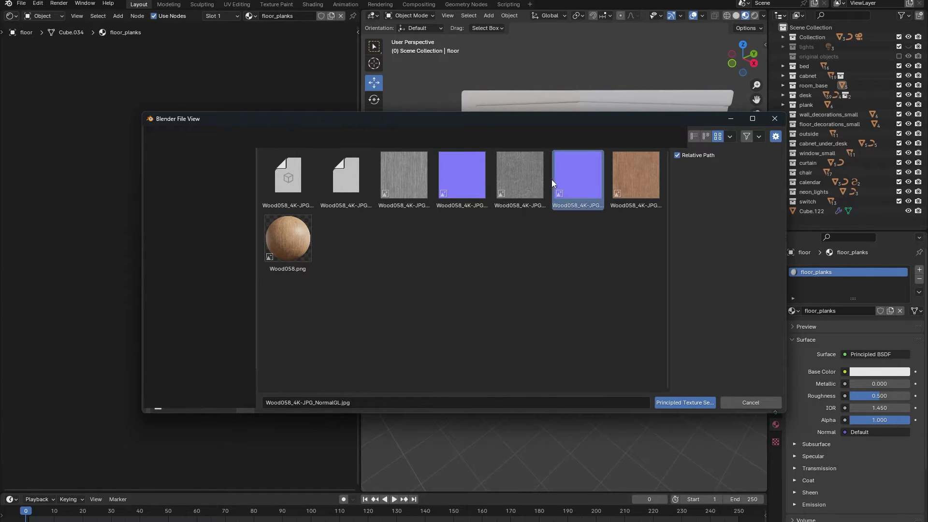
pyautogui.click(529, 178)
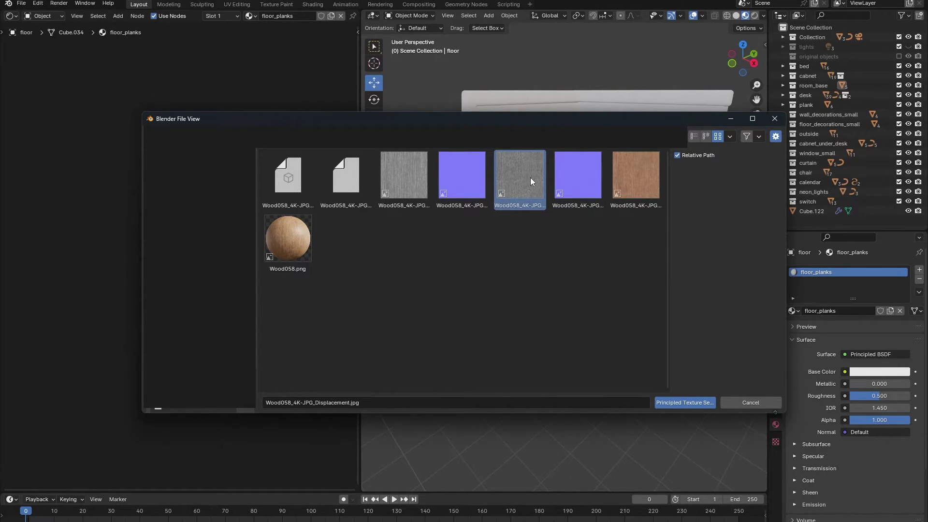
# Open the add-on preferences and search the add-ons for "node".
pyautogui.click(38, 3)
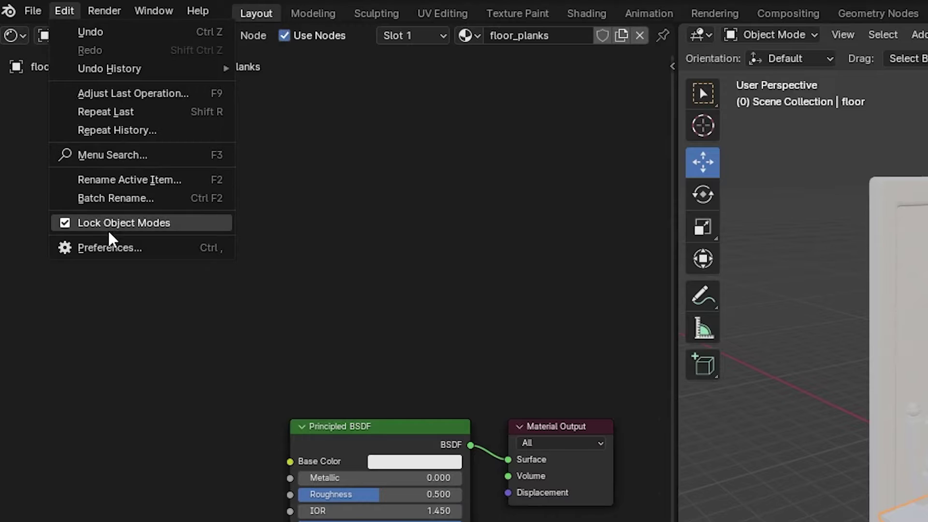
pyautogui.click(62, 131)
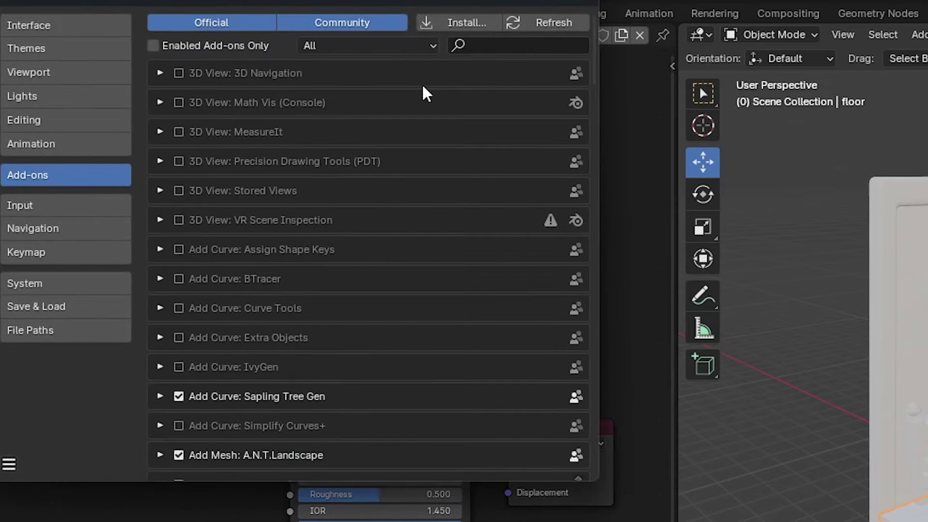
pyautogui.click(473, 51)
pyautogui.write('nodew')
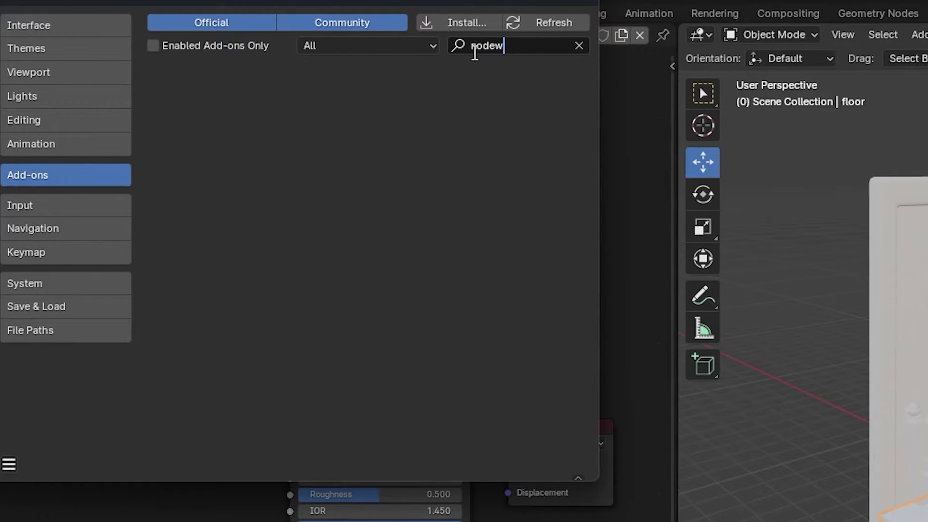
pyautogui.press('BackSpace')
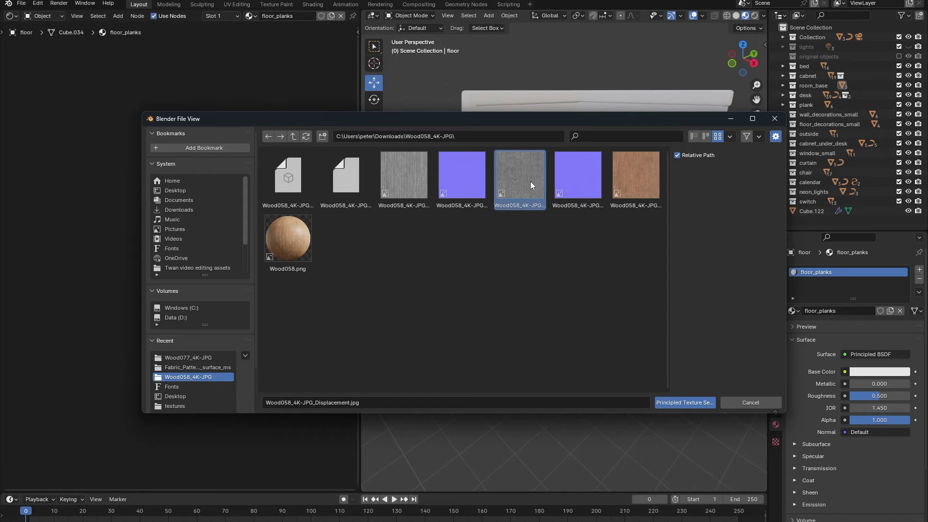
# Load the Wood058 roughness, NormalGL and colour maps into the floor_planks material through Principled Texture Setup.
pyautogui.click(405, 201)
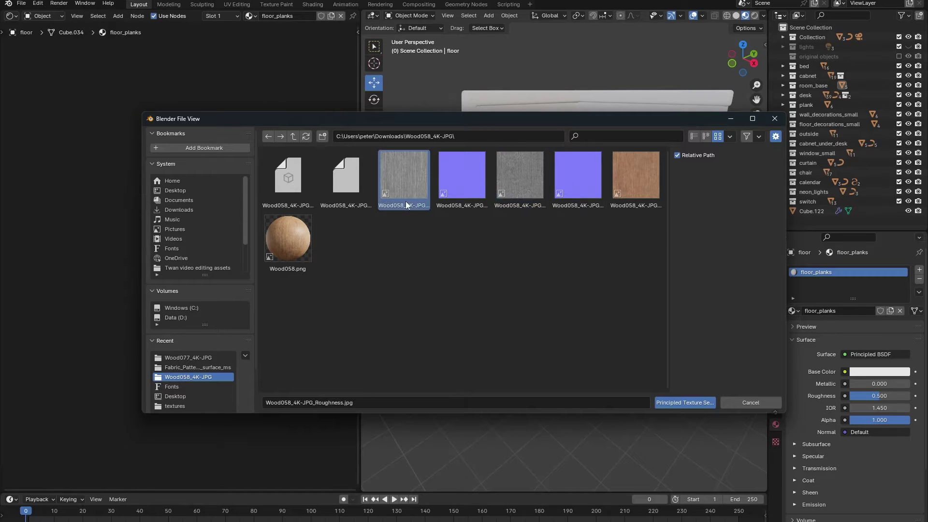
pyautogui.keyDown('ctrl'); pyautogui.click(564, 178); pyautogui.keyUp('ctrl')
pyautogui.keyDown('ctrl'); pyautogui.click(636, 196); pyautogui.keyUp('ctrl')
pyautogui.click(666, 402)
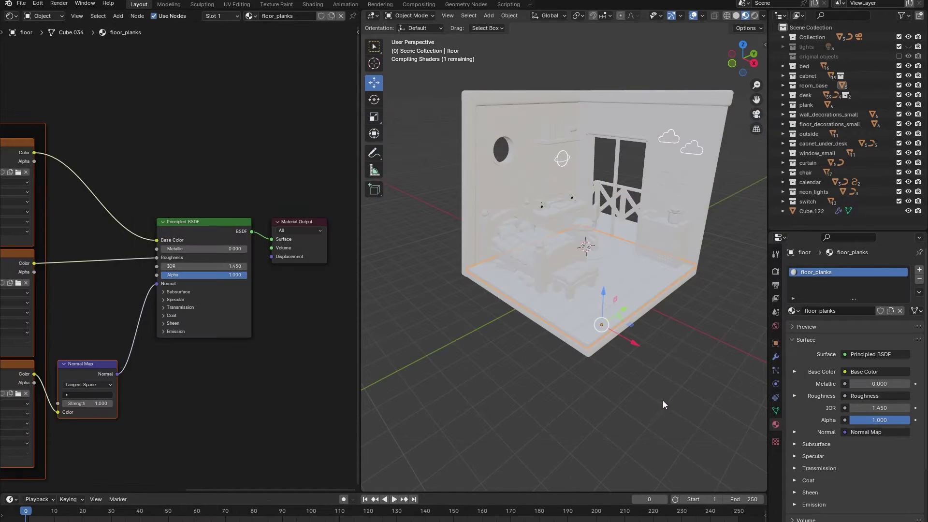
pyautogui.click(220, 378)
# Widen the 3D viewport and examine the wood texture on the floor planks up close.
pyautogui.scroll(5, 591, 317)
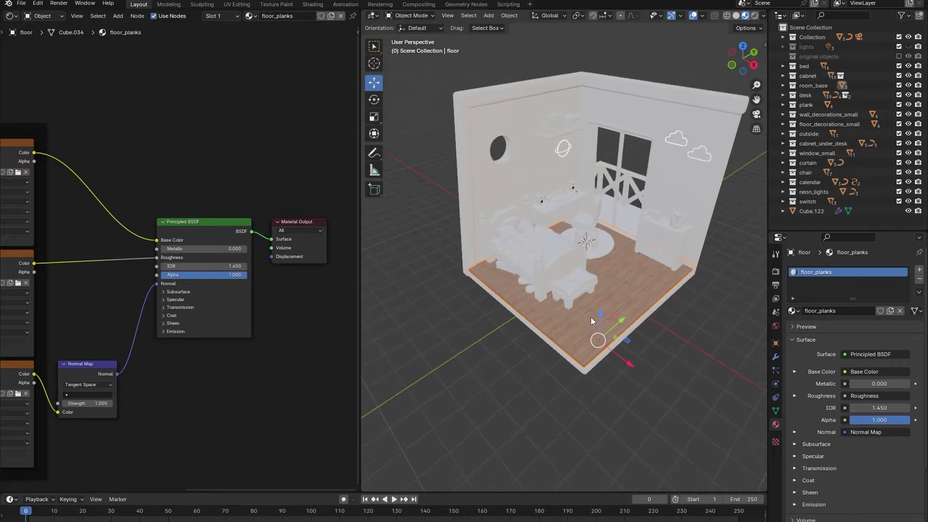
pyautogui.scroll(3, 560, 271)
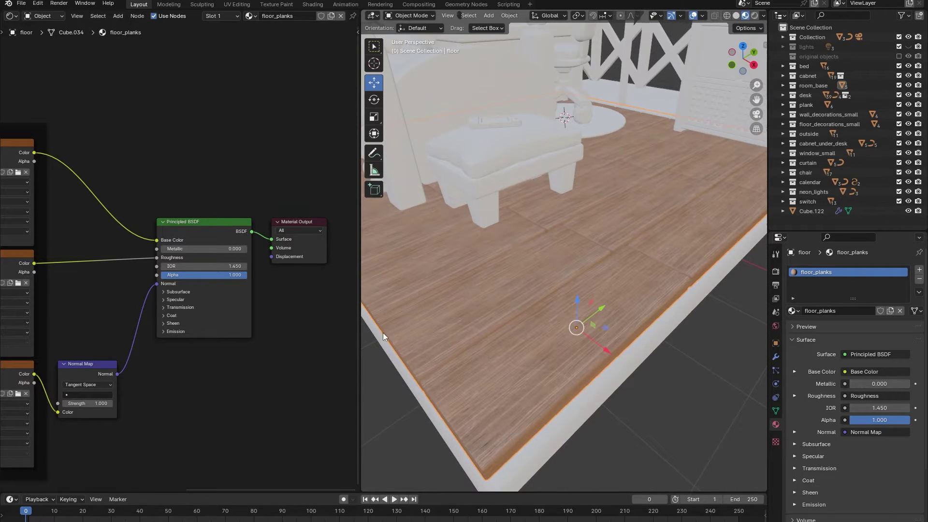
pyautogui.moveTo(349, 340); pyautogui.dragTo(150, 342)
pyautogui.moveTo(150, 342); pyautogui.dragTo(306, 343, button='middle')
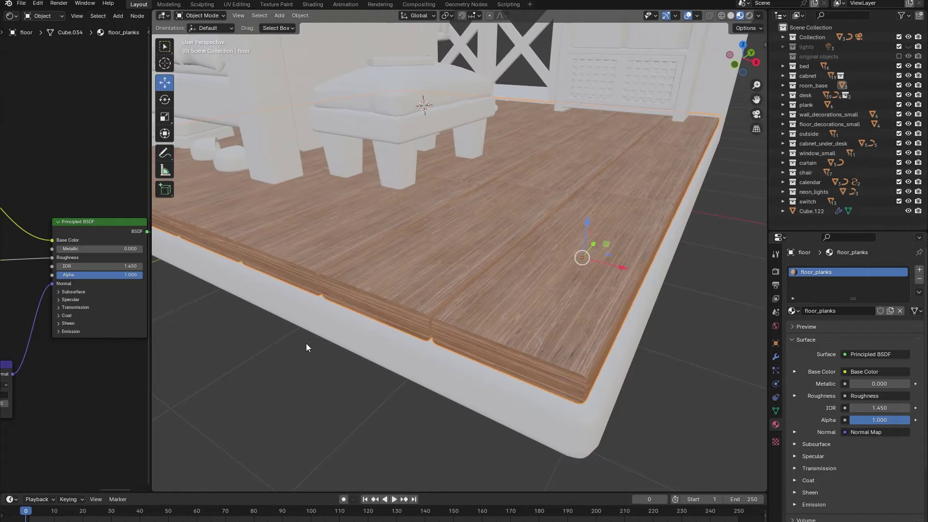
pyautogui.moveTo(306, 343); pyautogui.dragTo(534, 311, button='middle')
pyautogui.moveTo(483, 209); pyautogui.dragTo(482, 266, button='middle')
pyautogui.moveTo(566, 299); pyautogui.dragTo(635, 303, button='middle')
# Set the UV offset of the floor's first Array modifier to U 0.1918 and V -0.0822.
pyautogui.click(776, 357)
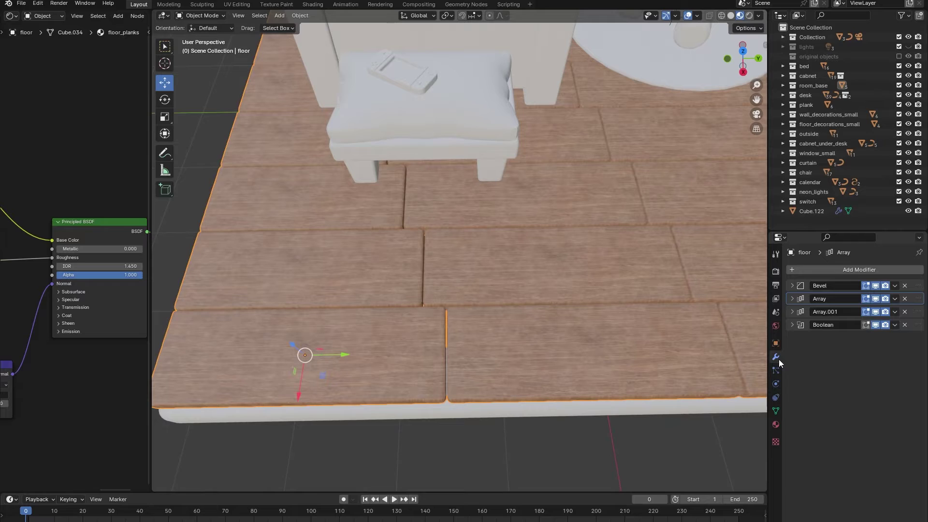
pyautogui.click(792, 298)
pyautogui.click(799, 425)
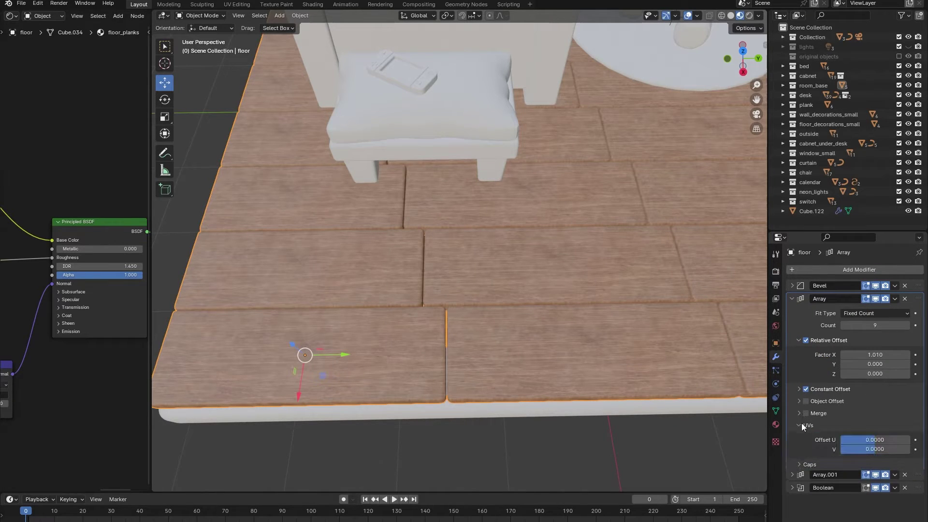
pyautogui.moveTo(864, 440); pyautogui.dragTo(904, 440)
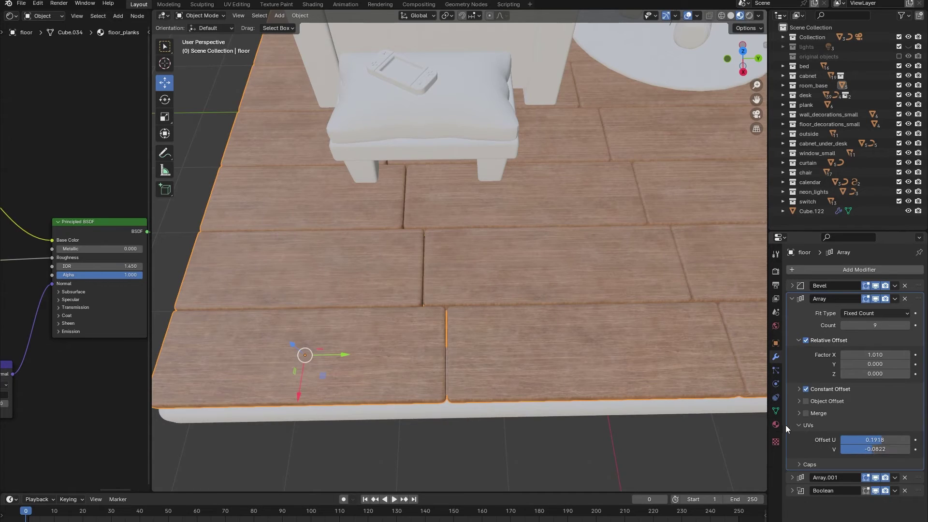
pyautogui.click(799, 426)
# Increase the U texture offset in the UV settings of the floor's Array.001 modifier.
pyautogui.click(793, 450)
pyautogui.scroll(-3, 814, 448)
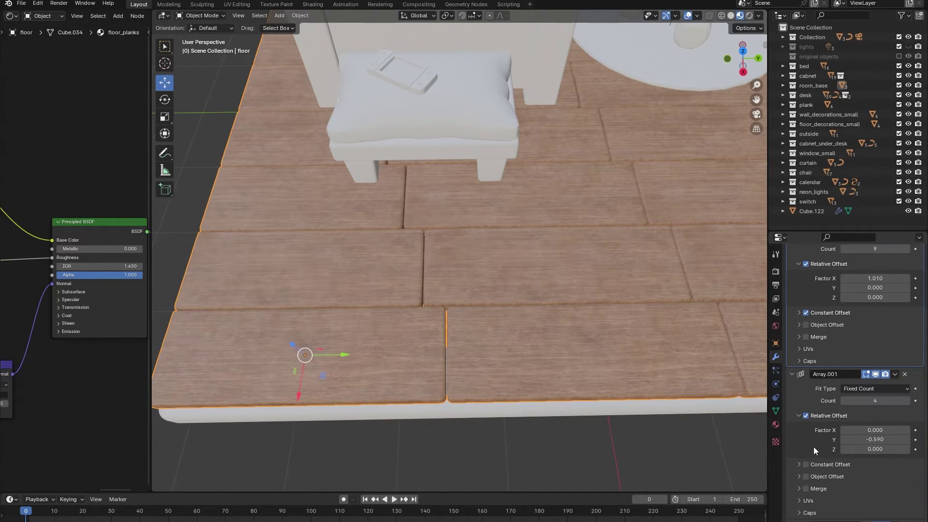
pyautogui.click(802, 499)
pyautogui.scroll(-1, 813, 484)
pyautogui.moveTo(874, 488); pyautogui.dragTo(902, 489)
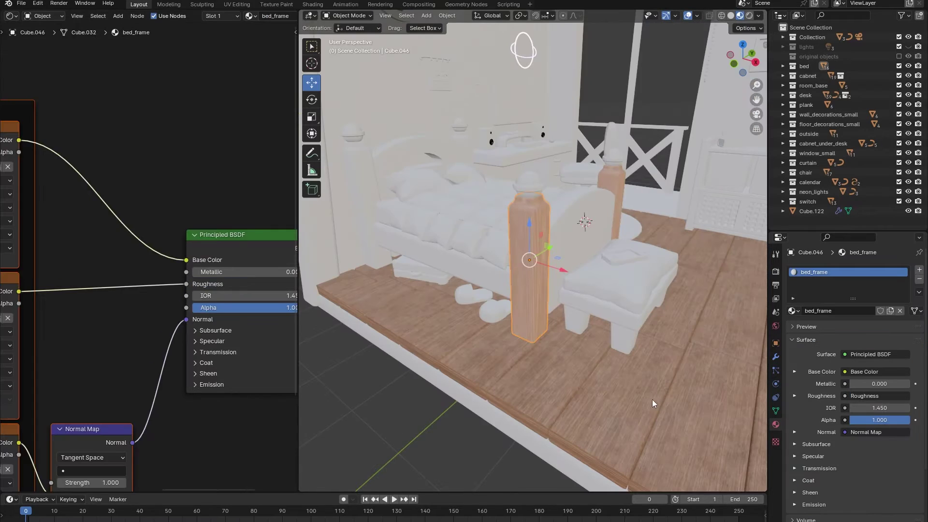
# Assign the existing bed_frame material to the bed's footboard panel.
pyautogui.moveTo(535, 231); pyautogui.dragTo(561, 239, button='middle')
pyautogui.click(561, 239)
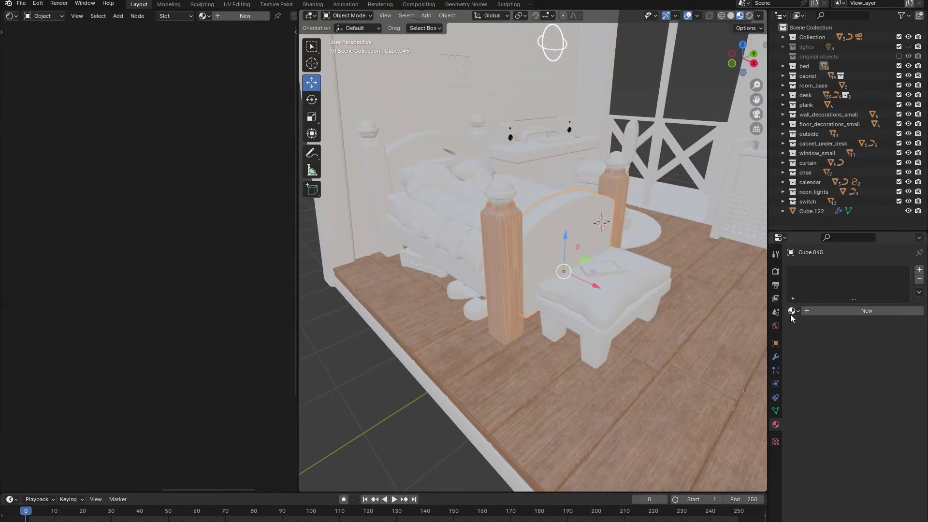
pyautogui.click(792, 310)
pyautogui.write('n')
pyautogui.press('BackSpace')
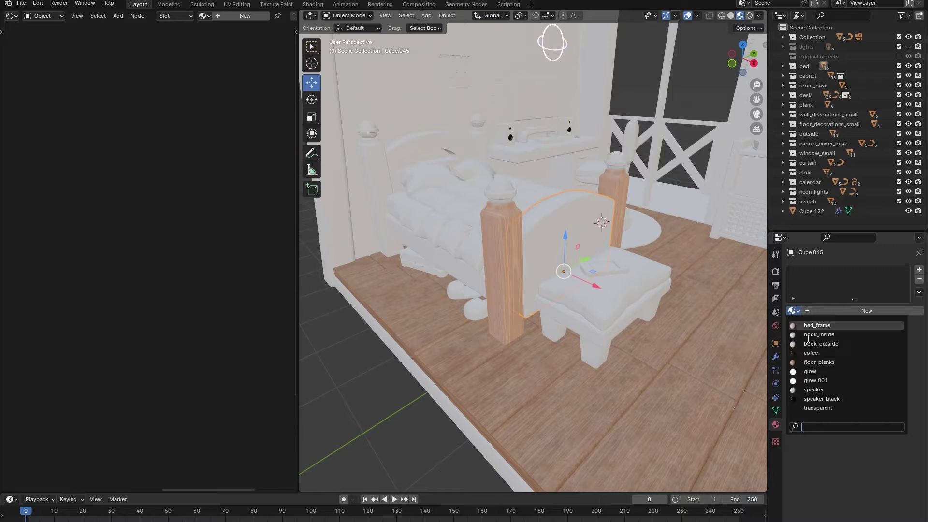
pyautogui.write('bed')
pyautogui.click(832, 326)
# Assign the bed_frame material to the headboard, its posts and knobs, and the bed's side rail.
pyautogui.click(434, 256)
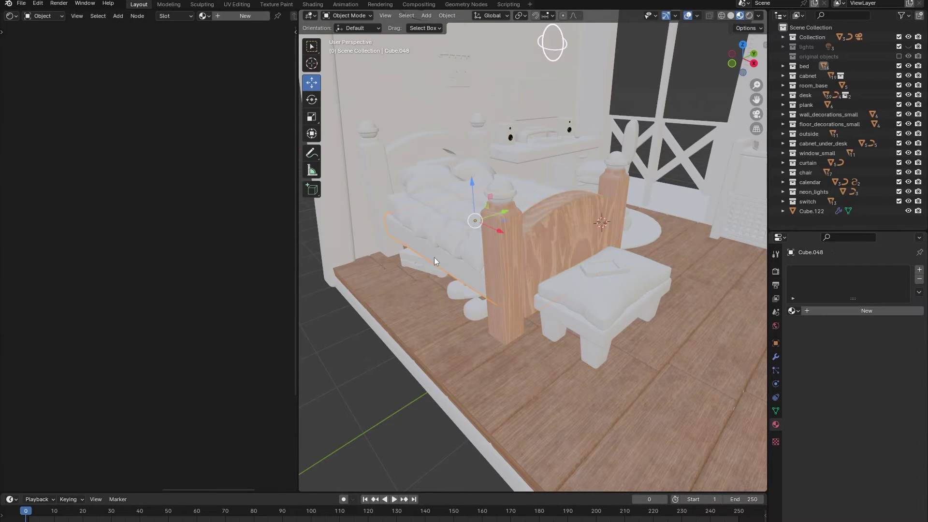
pyautogui.click(385, 199)
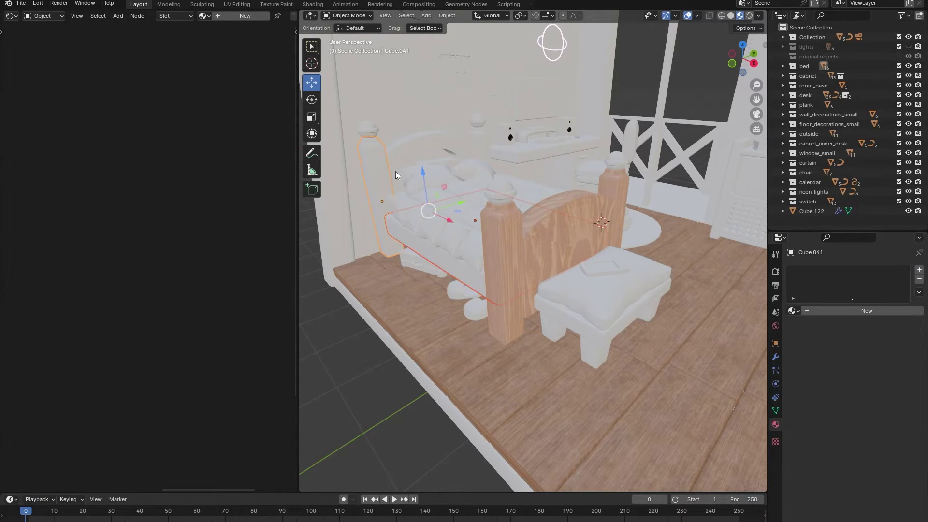
pyautogui.keyDown('shift'); pyautogui.click(483, 134); pyautogui.keyUp('shift')
pyautogui.keyDown('shift'); pyautogui.click(479, 121); pyautogui.keyUp('shift')
pyautogui.click(795, 310)
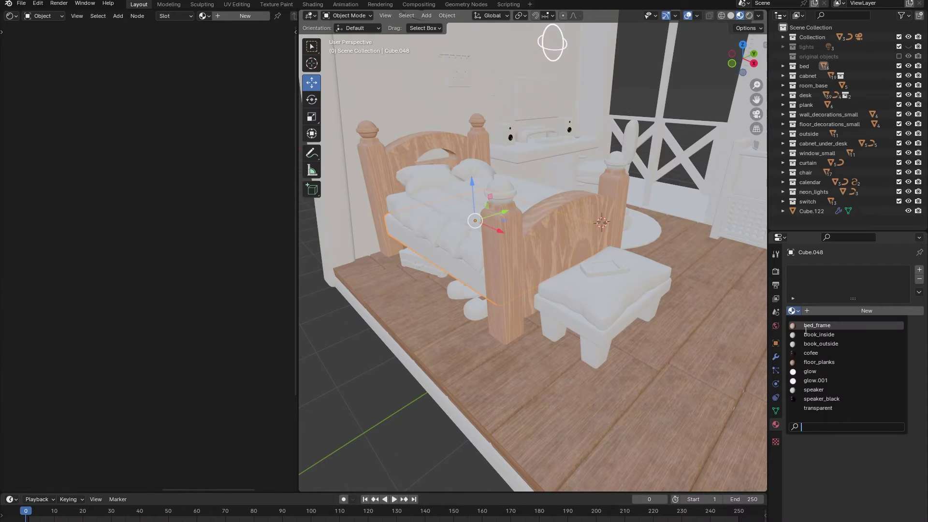
pyautogui.click(806, 327)
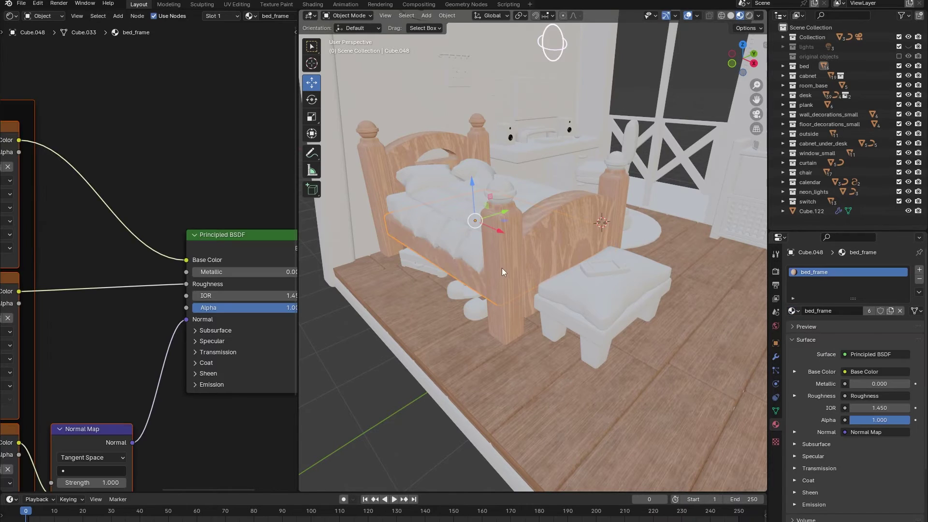
# Apply a Cube Projection UV mapping to the front bed post so its wood grain is remapped.
pyautogui.scroll(3, 507, 270)
pyautogui.click(509, 274)
pyautogui.moveTo(505, 275); pyautogui.dragTo(584, 273, button='middle')
pyautogui.scroll(1, 527, 277)
pyautogui.press('Tab')
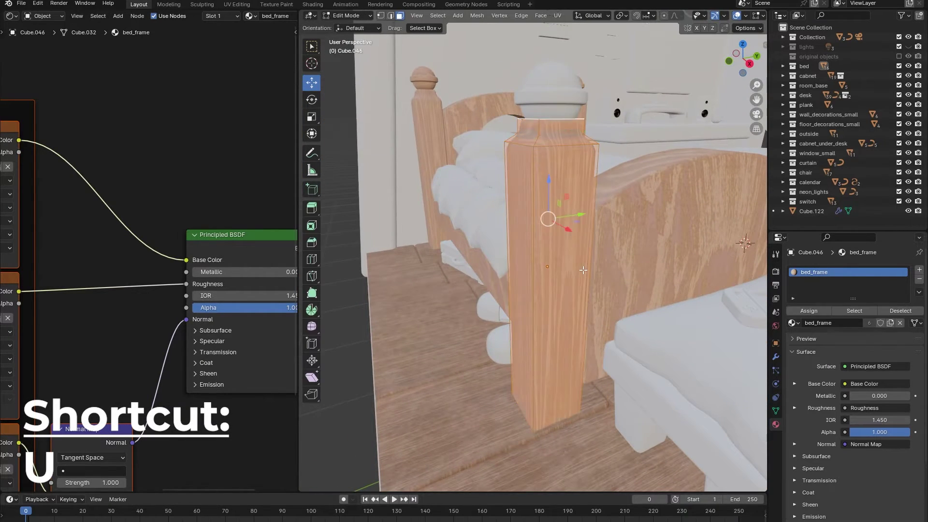
pyautogui.press('u')
pyautogui.click(583, 270)
pyautogui.press('Tab')
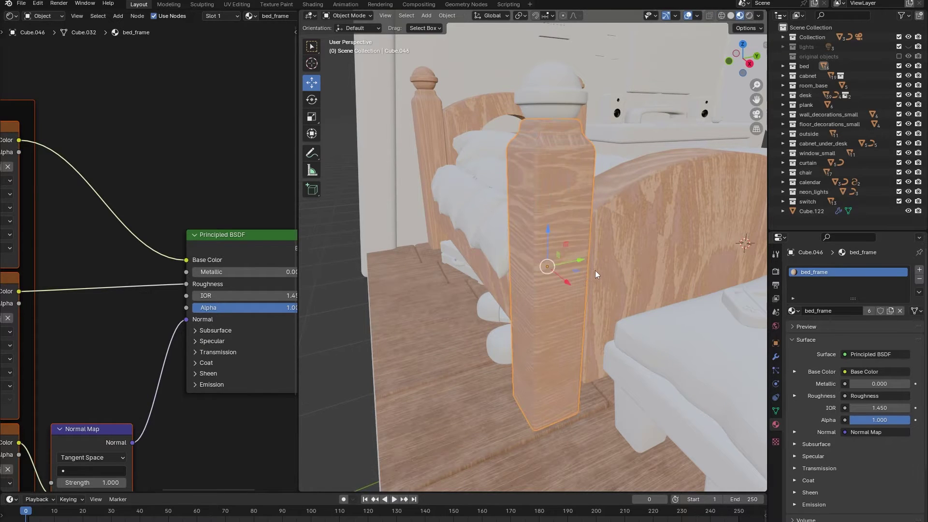
# Apply a Cube Projection UV mapping to the bed's footboard panel.
pyautogui.moveTo(595, 270); pyautogui.dragTo(525, 246, button='middle')
pyautogui.click(525, 247)
pyautogui.press('Tab')
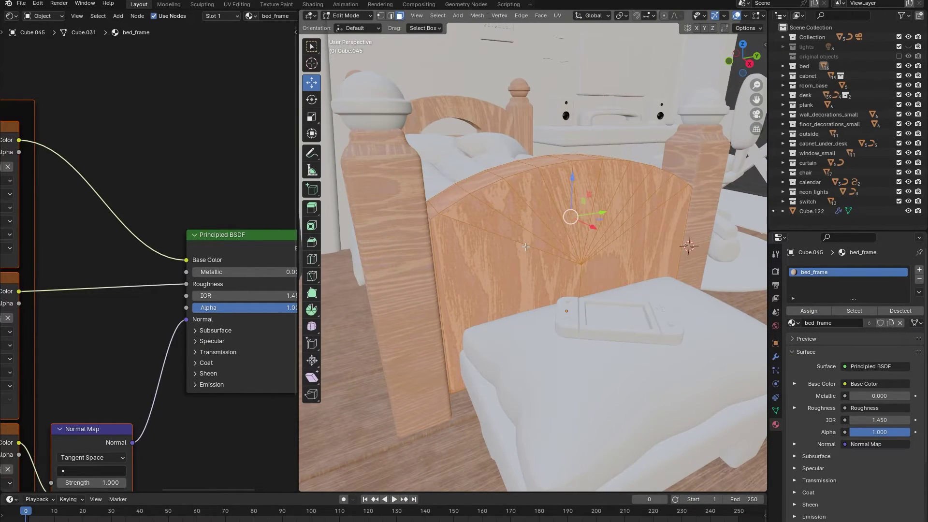
pyautogui.press('u')
pyautogui.click(525, 246)
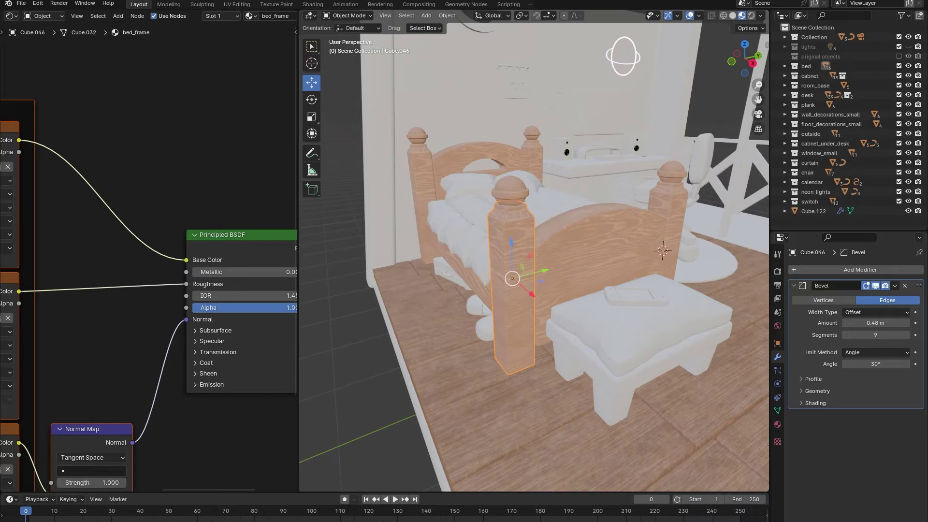
# Change the node editor area to a UV/image editor and display Wood050_4K-JPG_Color.jpg in it.
pyautogui.click(10, 16)
pyautogui.click(27, 64)
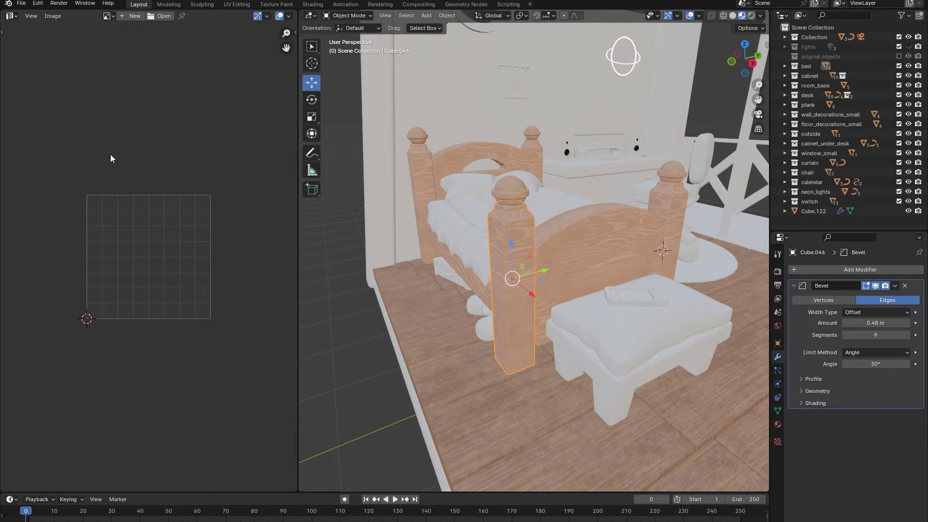
pyautogui.click(111, 17)
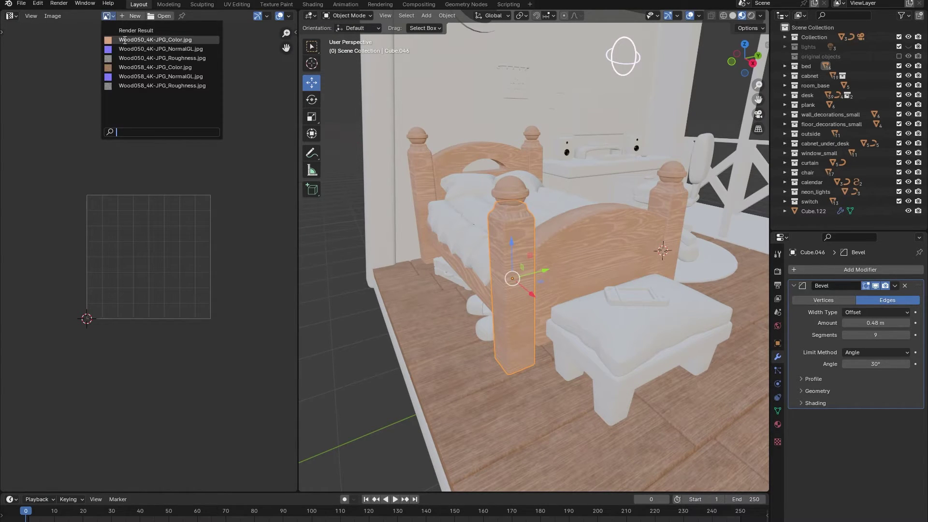
pyautogui.click(125, 41)
pyautogui.scroll(-10, 115, 126)
pyautogui.scroll(2, 117, 124)
pyautogui.scroll(-1, 117, 123)
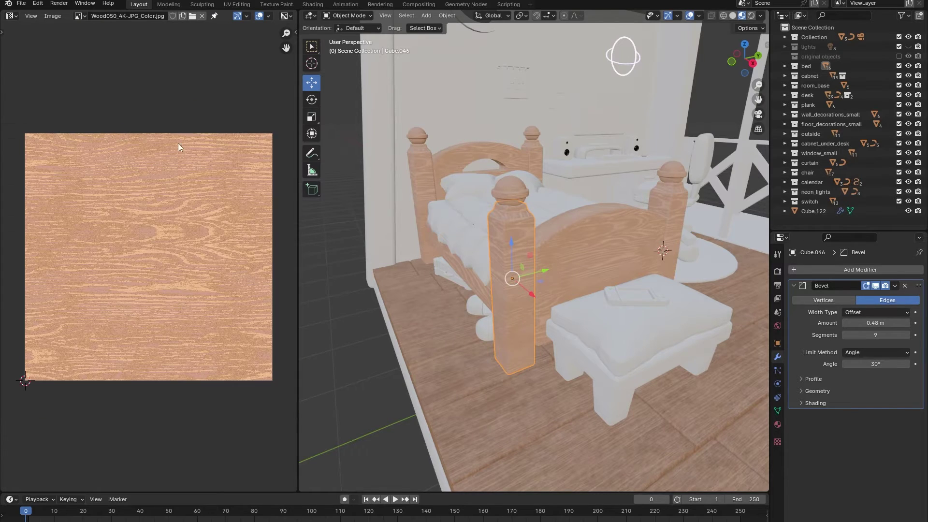
# Move all of the front bed post's UV islands up and to the right across the wood image.
pyautogui.press('Tab')
pyautogui.press('a')
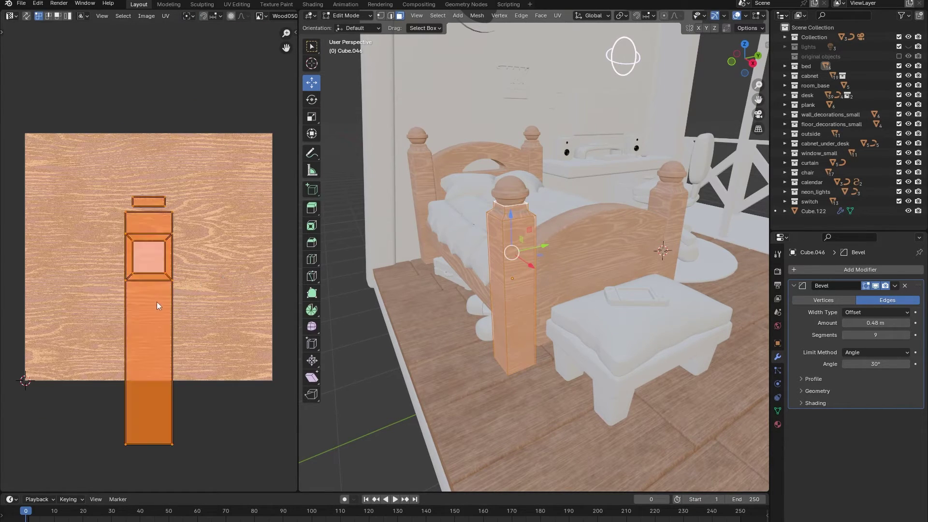
pyautogui.press('t')
pyautogui.click(16, 72)
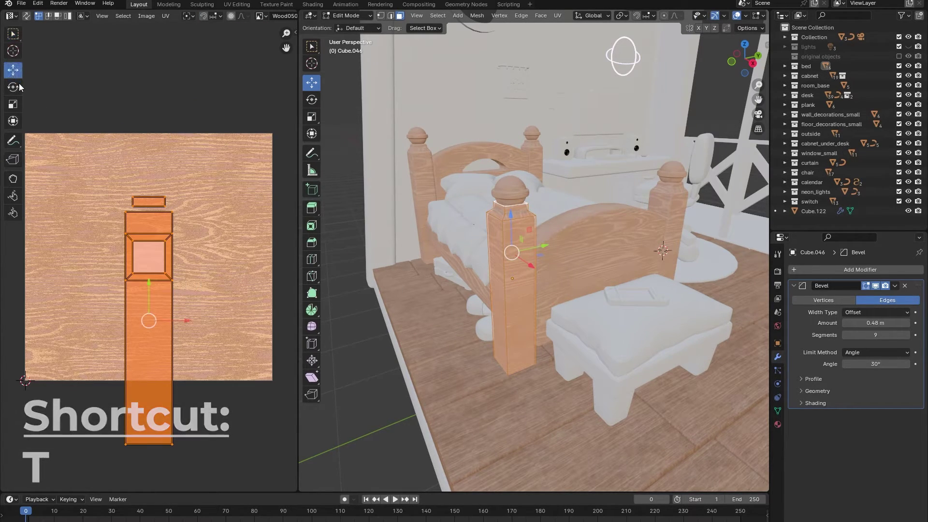
pyautogui.press('t')
pyautogui.moveTo(152, 317); pyautogui.dragTo(234, 242)
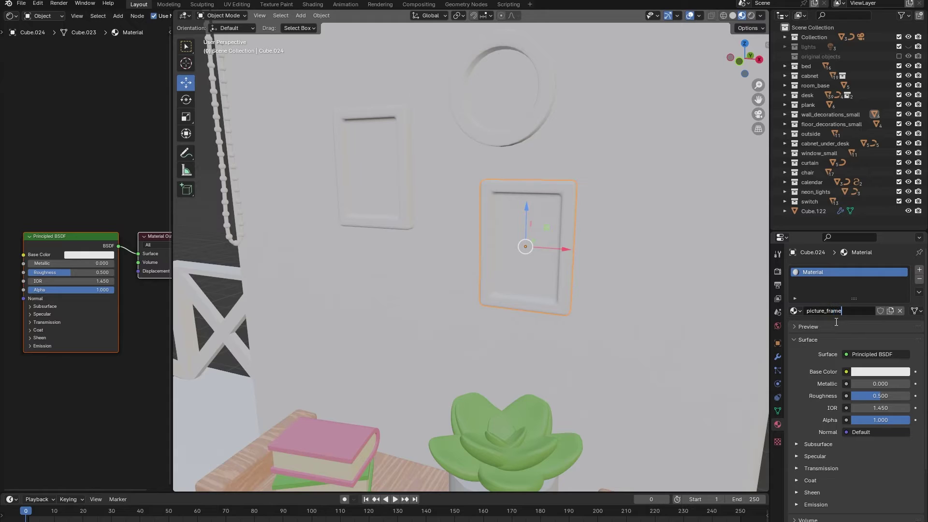
# Name the lower picture frame's material picture_frame1 and add a second material named picture_frame_sinde.
pyautogui.write('1')
pyautogui.press('Return')
pyautogui.click(919, 269)
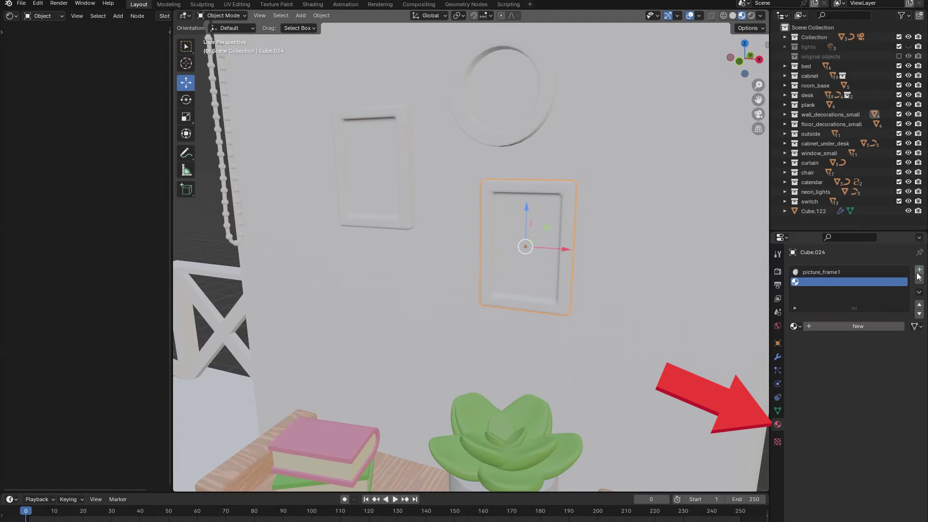
pyautogui.click(856, 326)
pyautogui.doubleClick(845, 326)
pyautogui.write('picture')
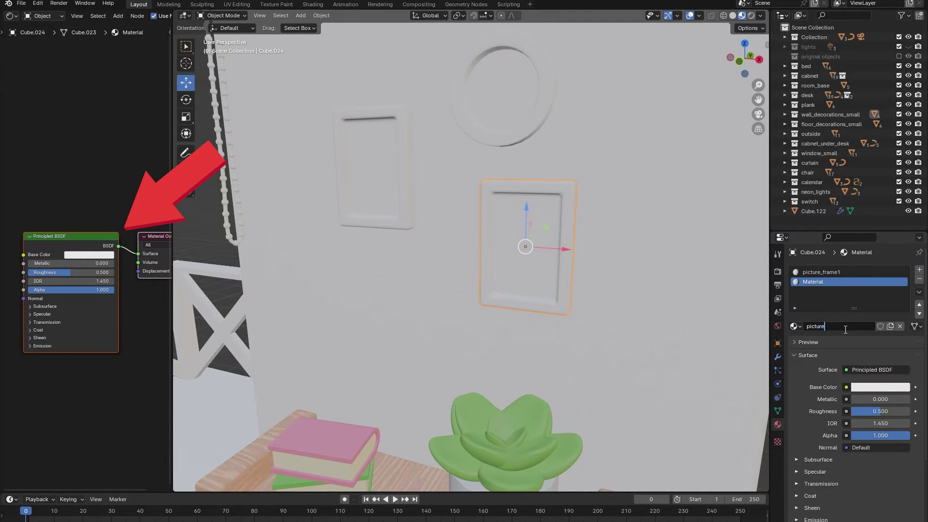
pyautogui.write('_frame_sinde')
pyautogui.press('Return')
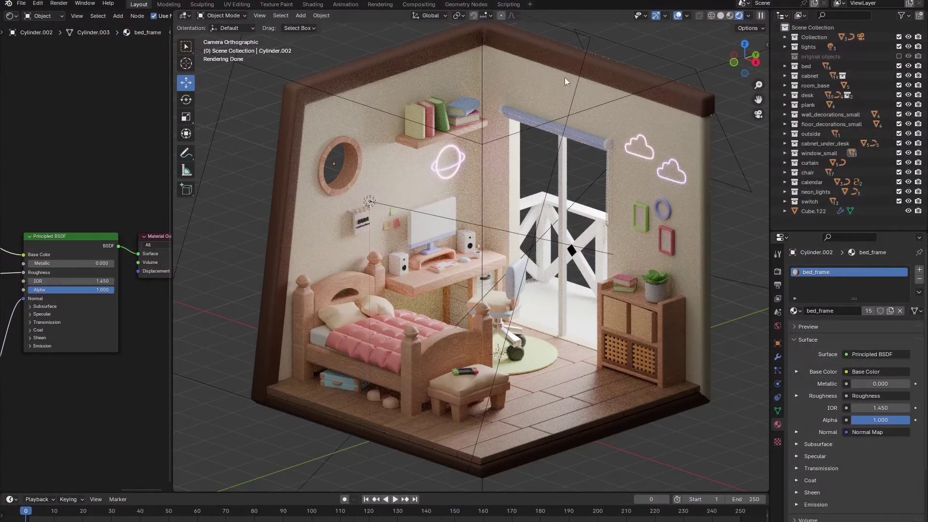
# Add a third material named screen_picture to the computer monitor.
pyautogui.click(763, 449)
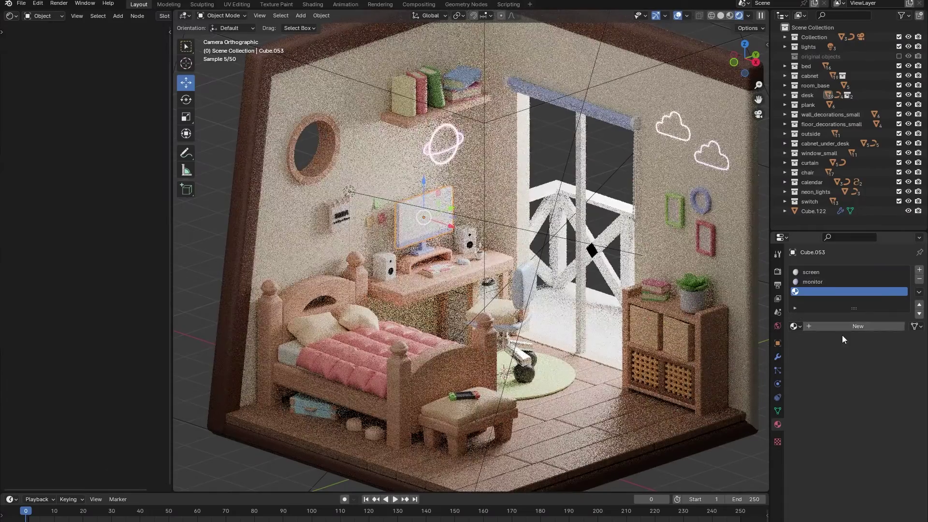
pyautogui.click(844, 326)
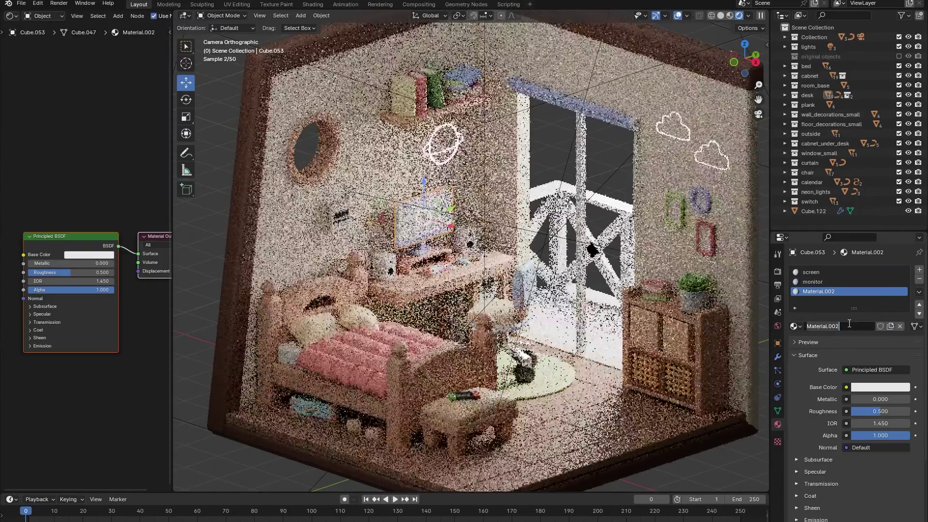
pyautogui.write('screen_picture')
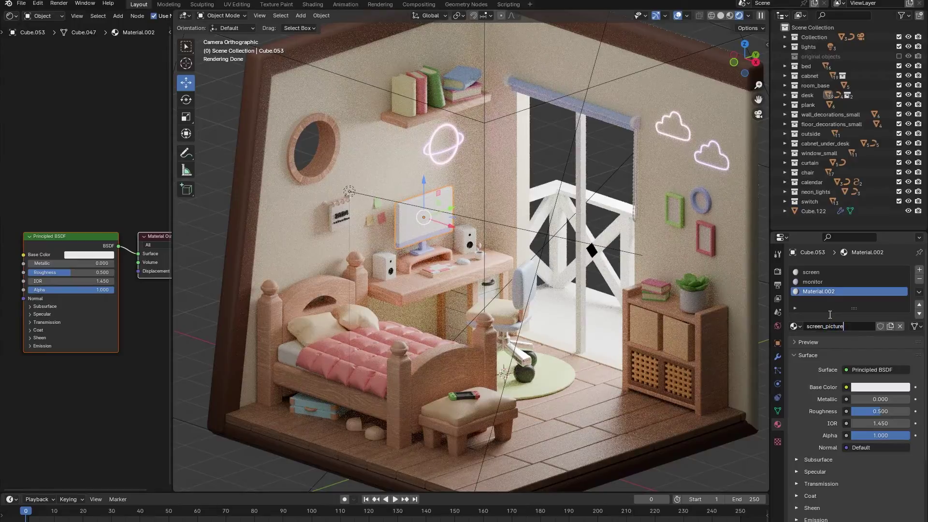
pyautogui.press('Return')
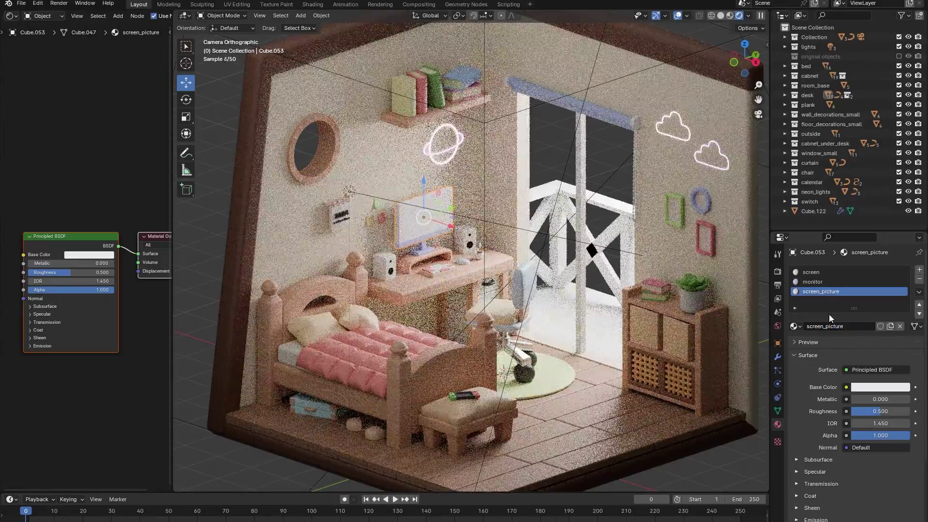
# Select the monitor's large front face in face mode and assign the screen_picture material to it.
pyautogui.moveTo(112, 208); pyautogui.dragTo(140, 206, button='middle')
pyautogui.scroll(6, 389, 169)
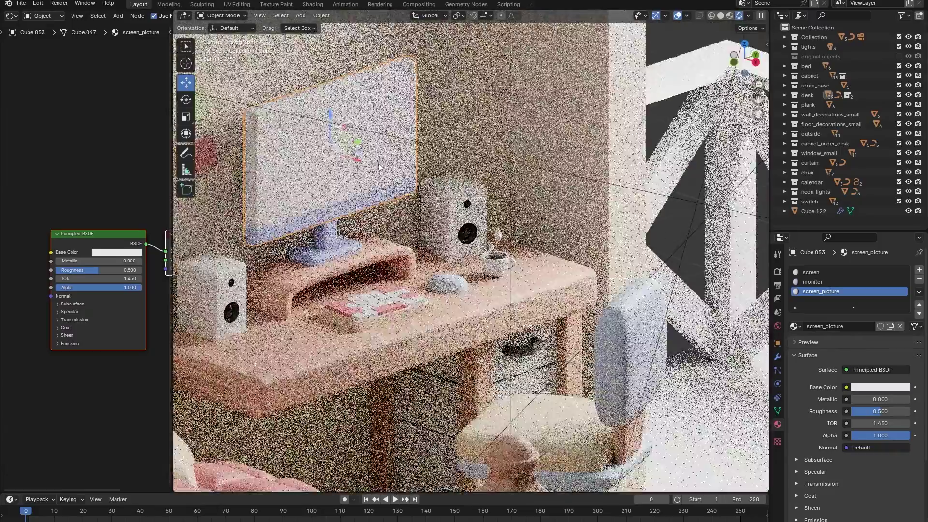
pyautogui.keyDown('shift'); pyautogui.moveTo(389, 169); pyautogui.dragTo(529, 241, button='middle'); pyautogui.keyUp('shift')
pyautogui.scroll(4, 529, 241)
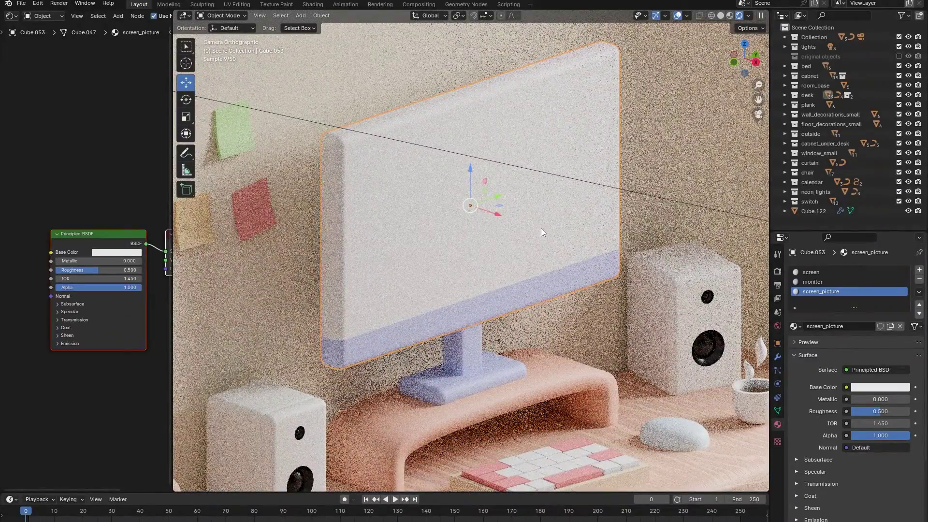
pyautogui.press('Tab')
pyautogui.click(274, 16)
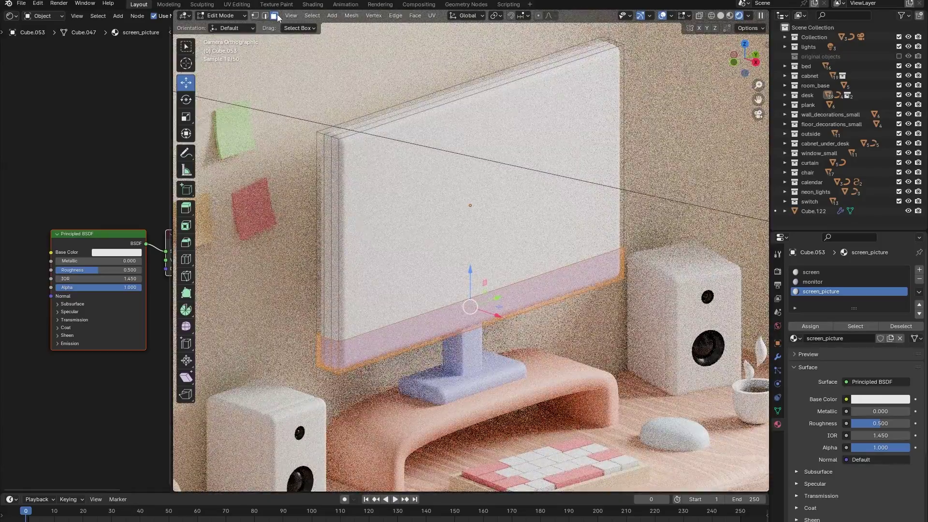
pyautogui.click(421, 158)
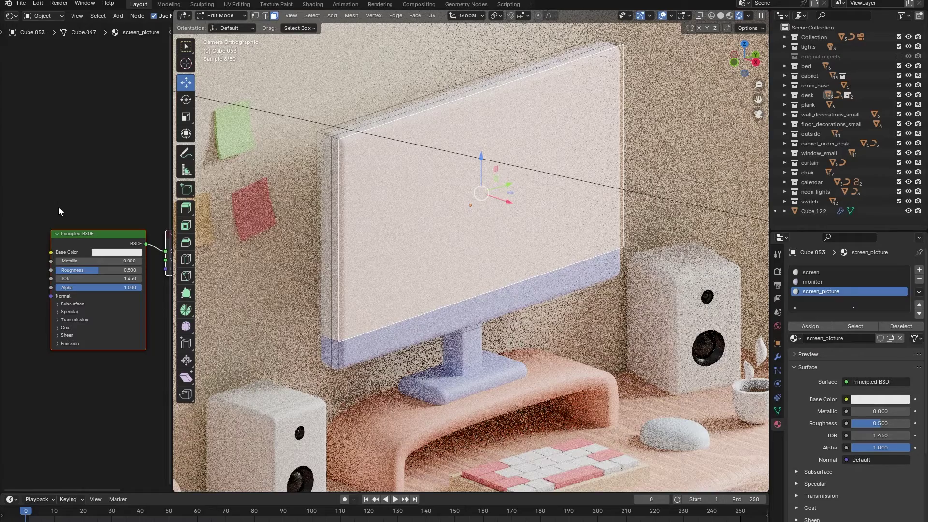
# Add a mapped image texture using Screenshot 2024-02-24 121302.png to screen_picture and unwrap the monitor's front face.
pyautogui.hotkey('ctrl', 't')
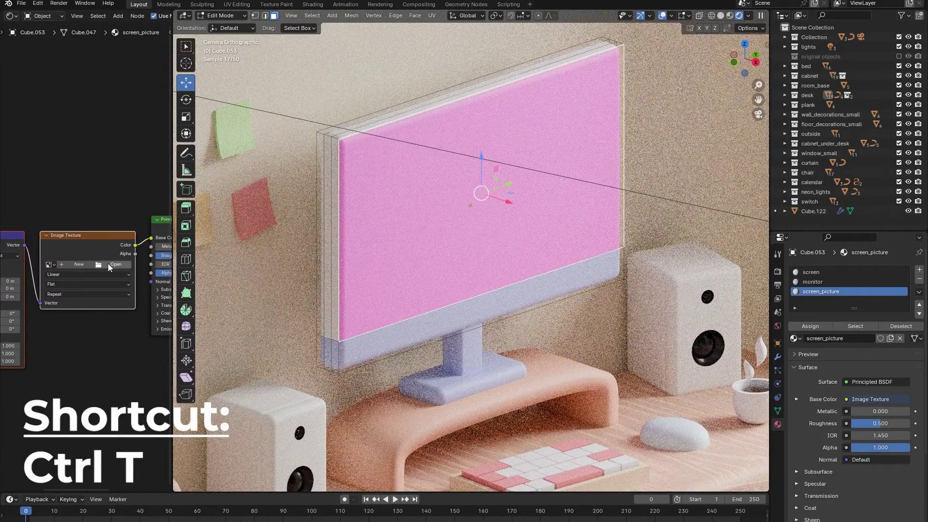
pyautogui.click(109, 265)
pyautogui.doubleClick(419, 207)
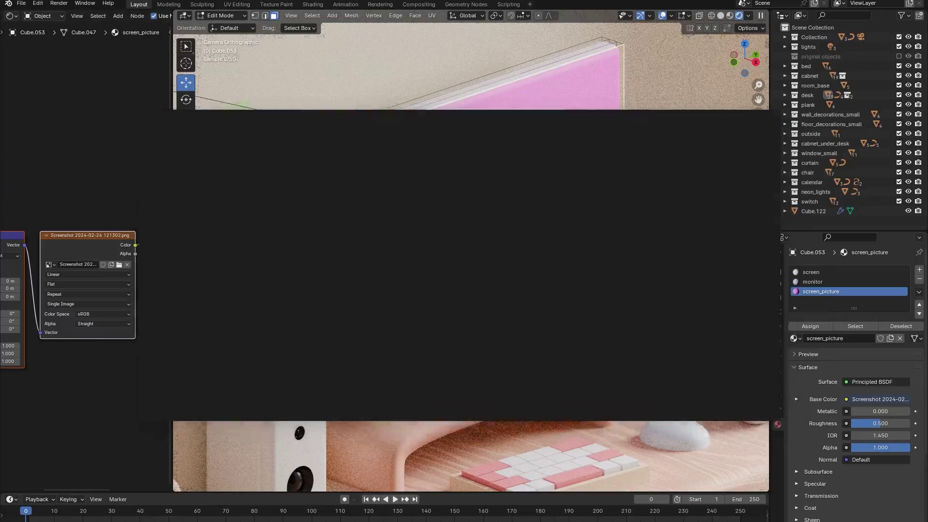
pyautogui.press('u')
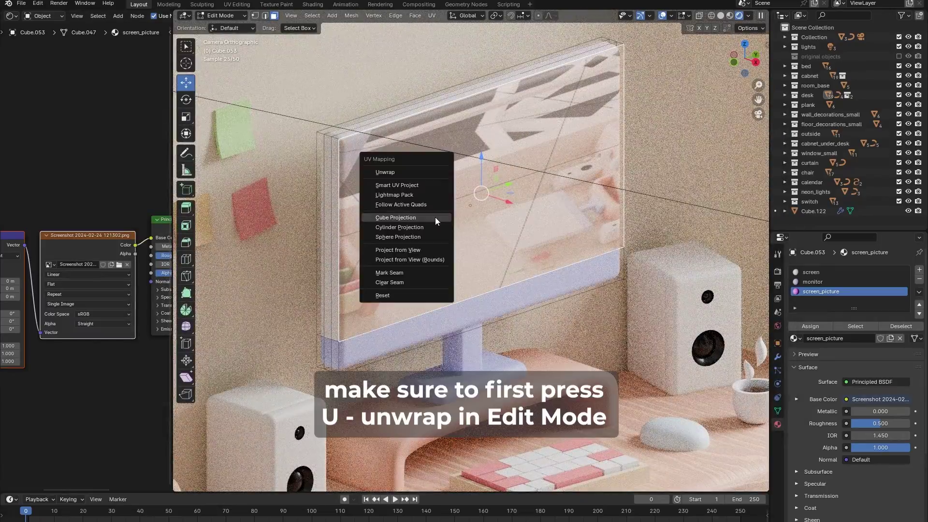
pyautogui.click(418, 173)
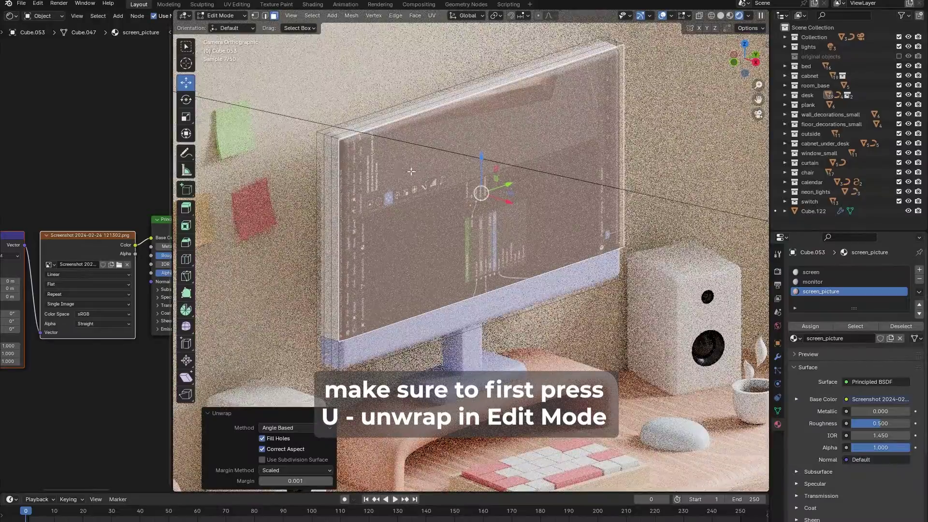
# Change the node editor area to a UV Editor, widen it and display Screenshot 2024-02-24 121302.png.
pyautogui.click(12, 15)
pyautogui.click(30, 63)
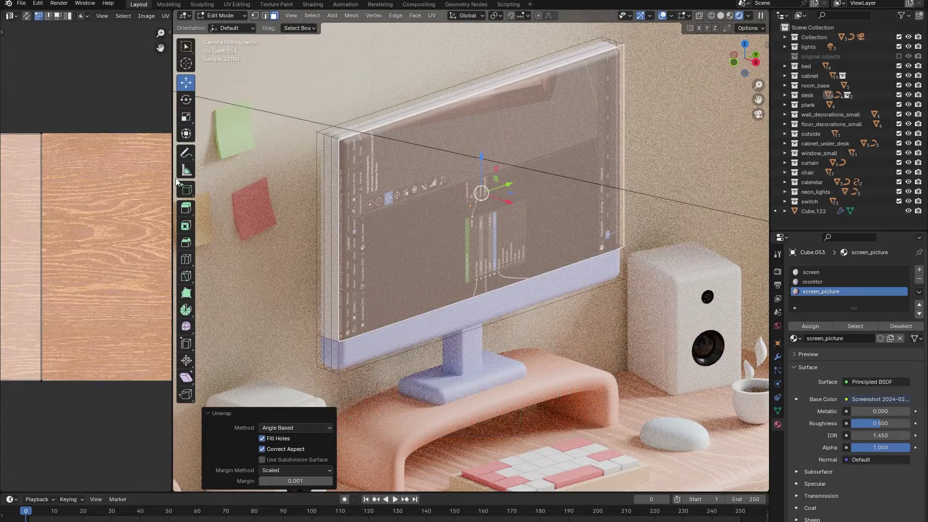
pyautogui.moveTo(171, 178); pyautogui.dragTo(285, 178)
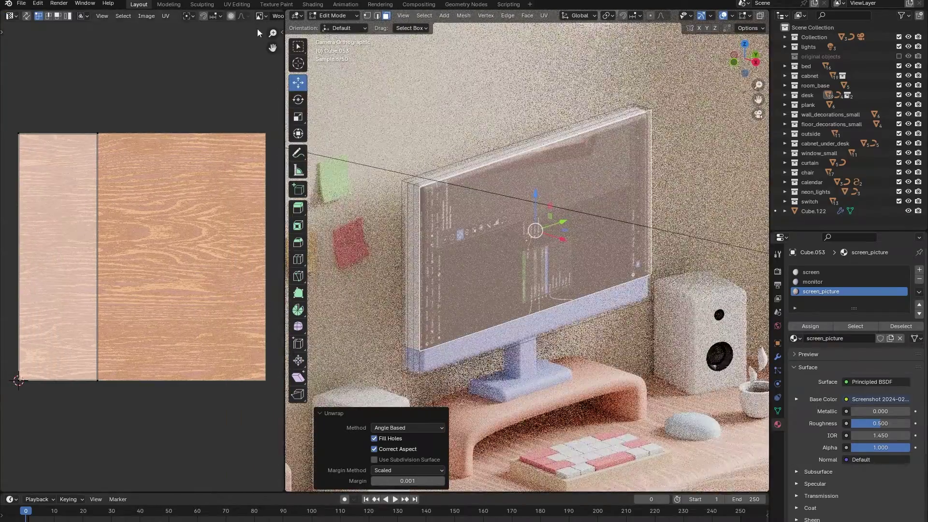
pyautogui.click(124, 16)
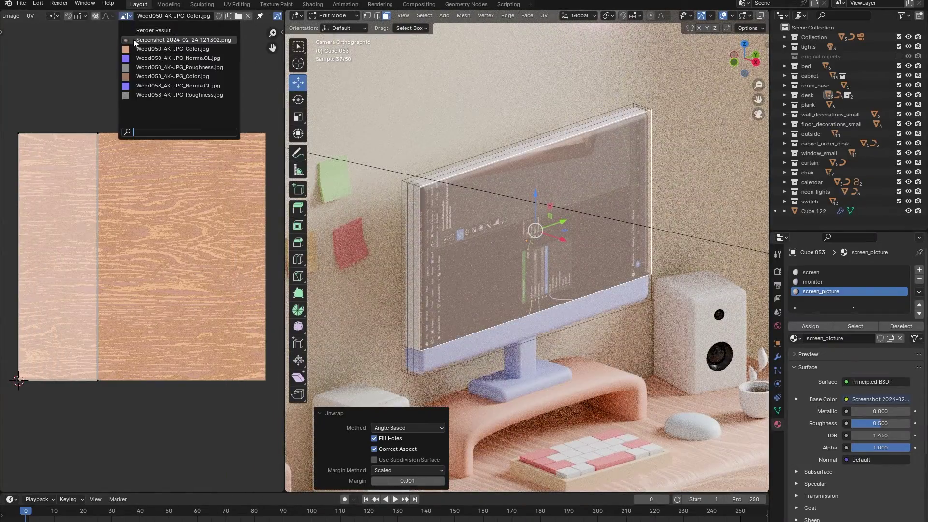
pyautogui.click(140, 36)
# Fit the screen face's UVs to the screenshot by centring them on the room, rotating them -90° and scaling them up.
pyautogui.press('a')
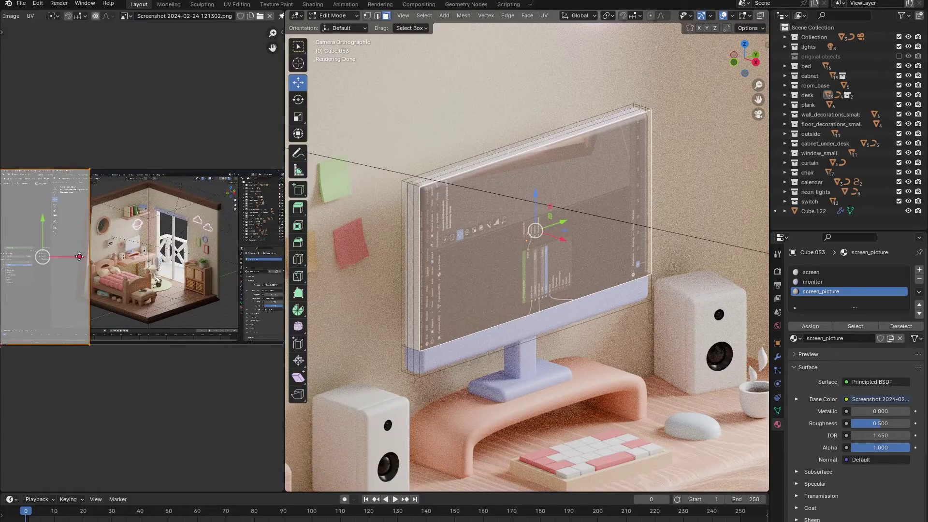
pyautogui.moveTo(83, 258); pyautogui.dragTo(177, 266)
pyautogui.press('r')
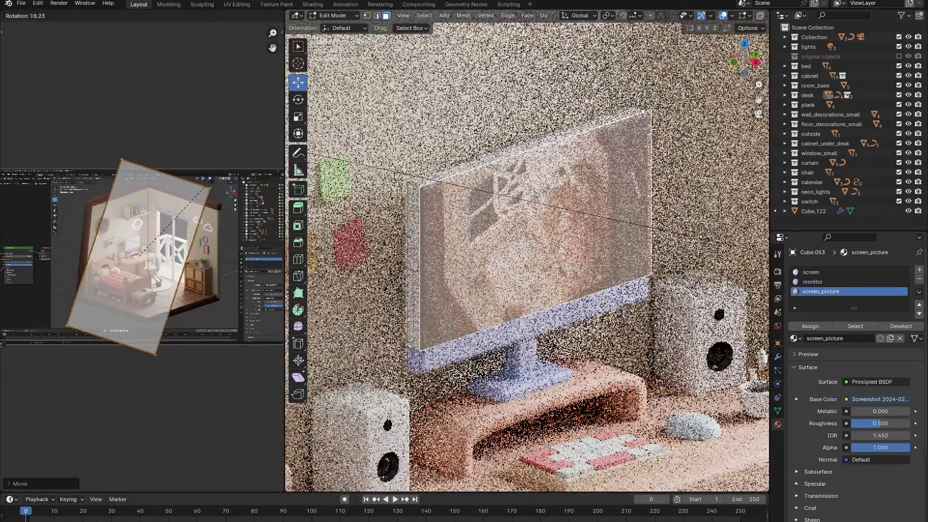
pyautogui.write('-90')
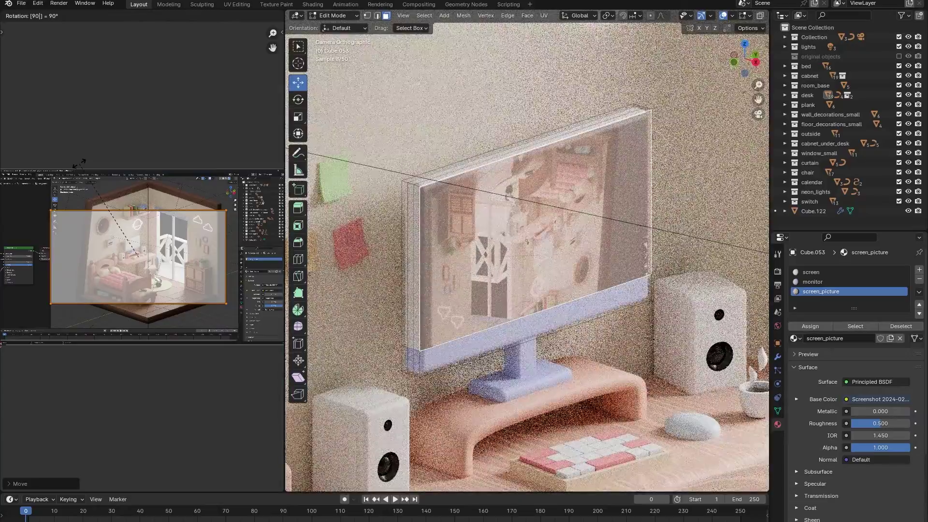
pyautogui.press('Return')
pyautogui.scroll(-3, 121, 218)
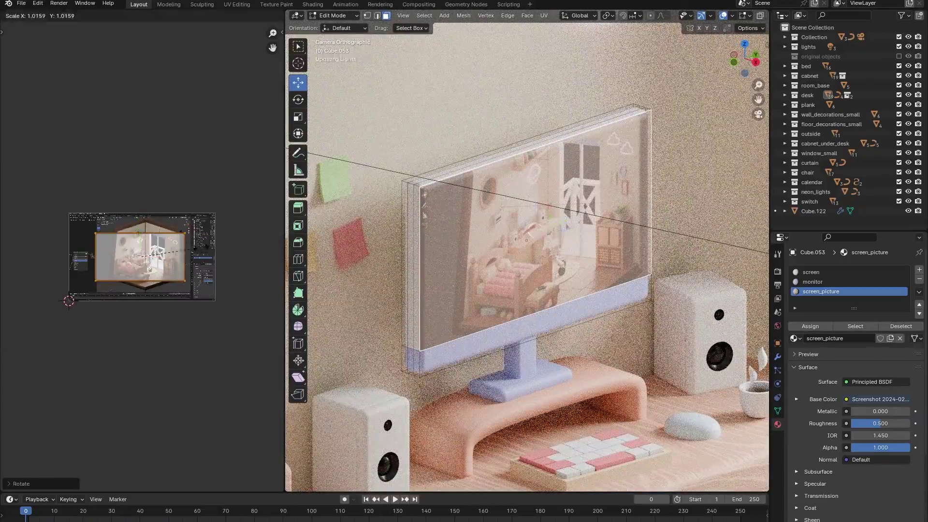
pyautogui.press('s')
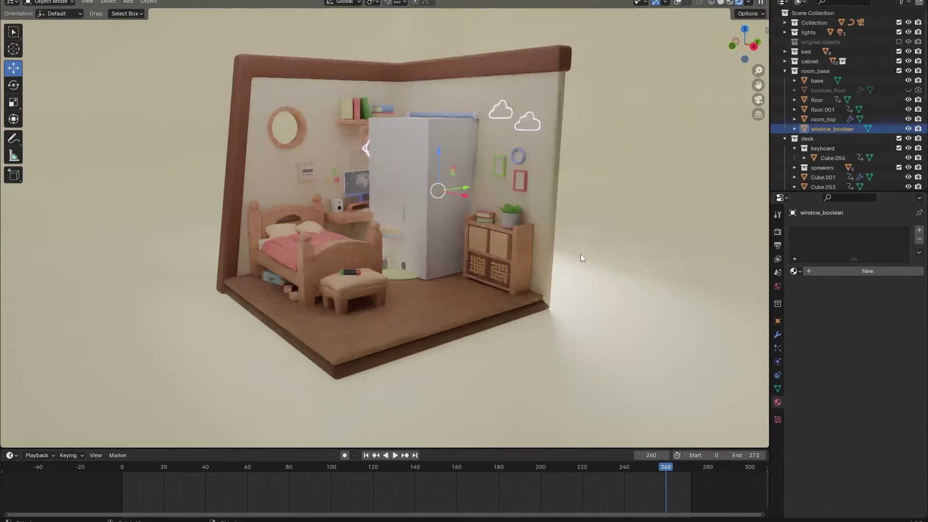
# Hide the window_boolean object in the room_base collection from the viewport and the render.
pyautogui.scroll(4, 579, 254)
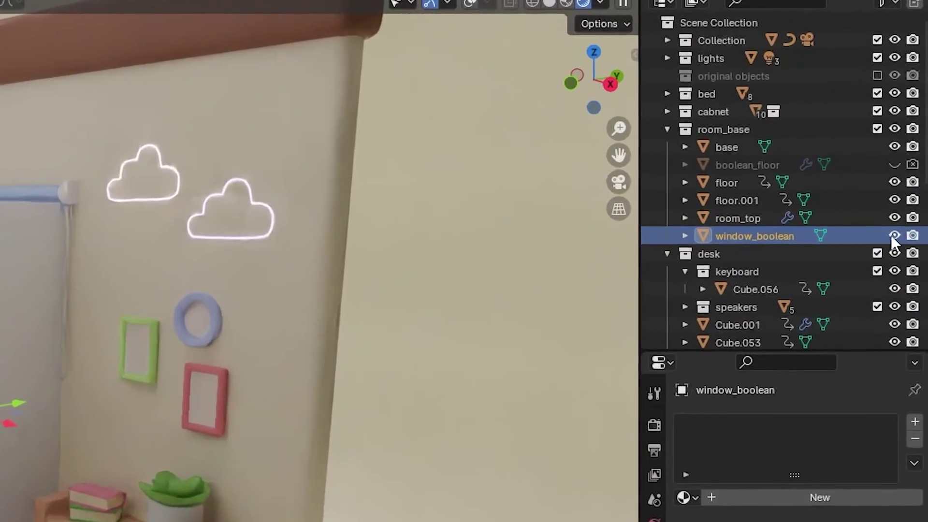
pyautogui.click(894, 235)
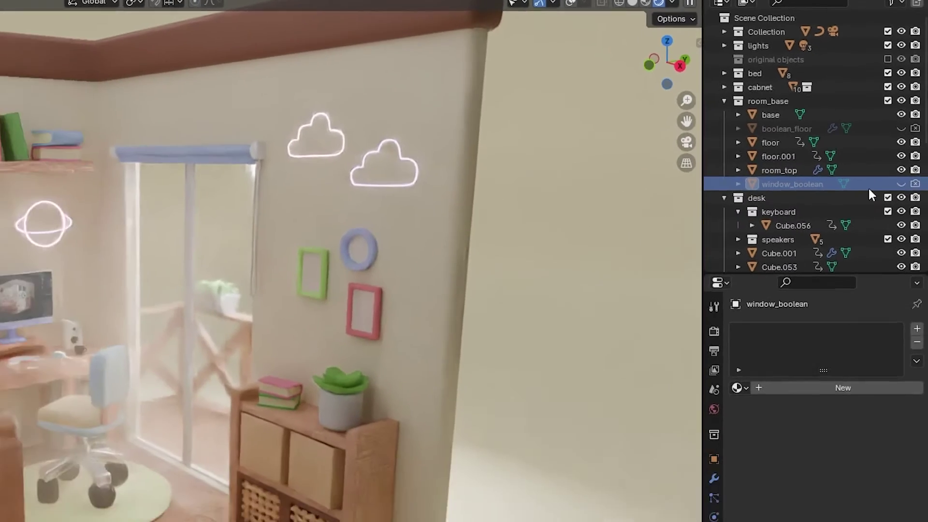